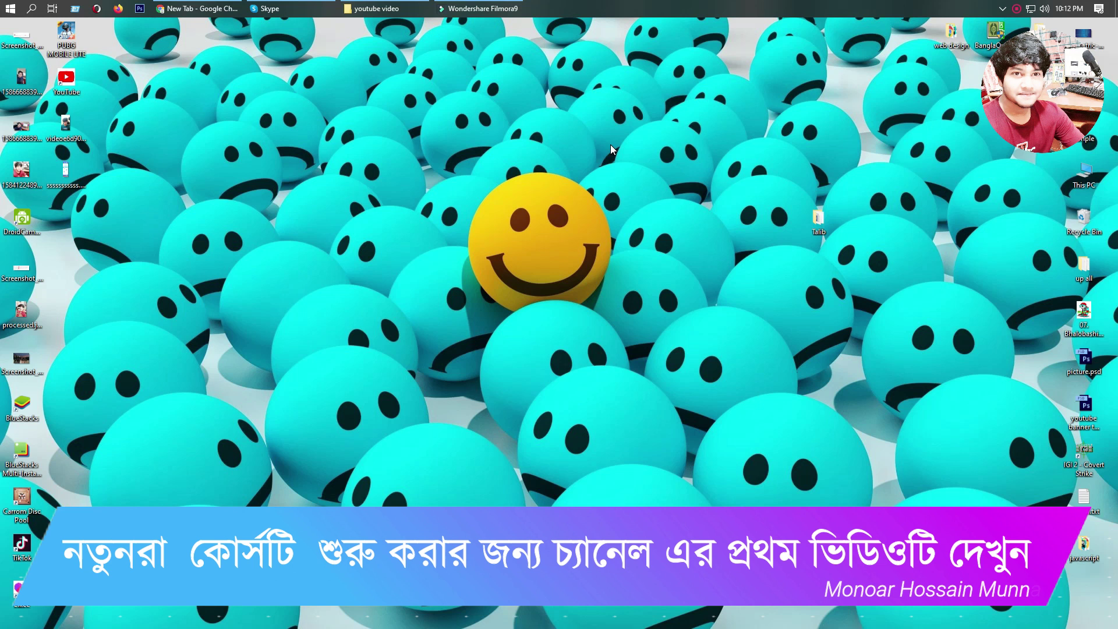
pyautogui.click(1099, 8)
pyautogui.click(1077, 495)
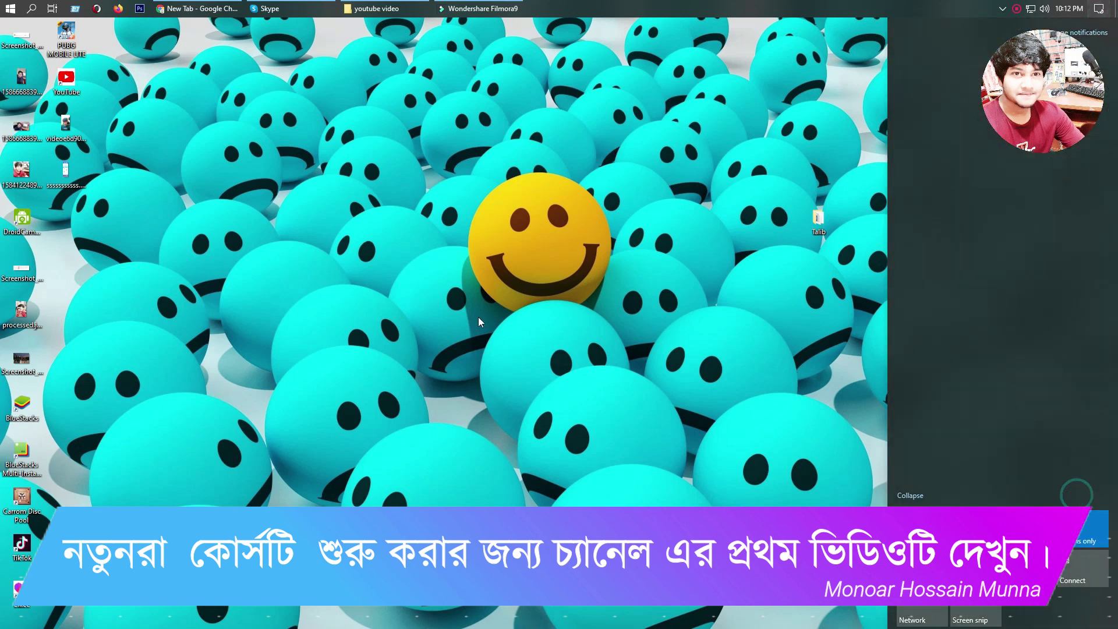
pyautogui.click(442, 212)
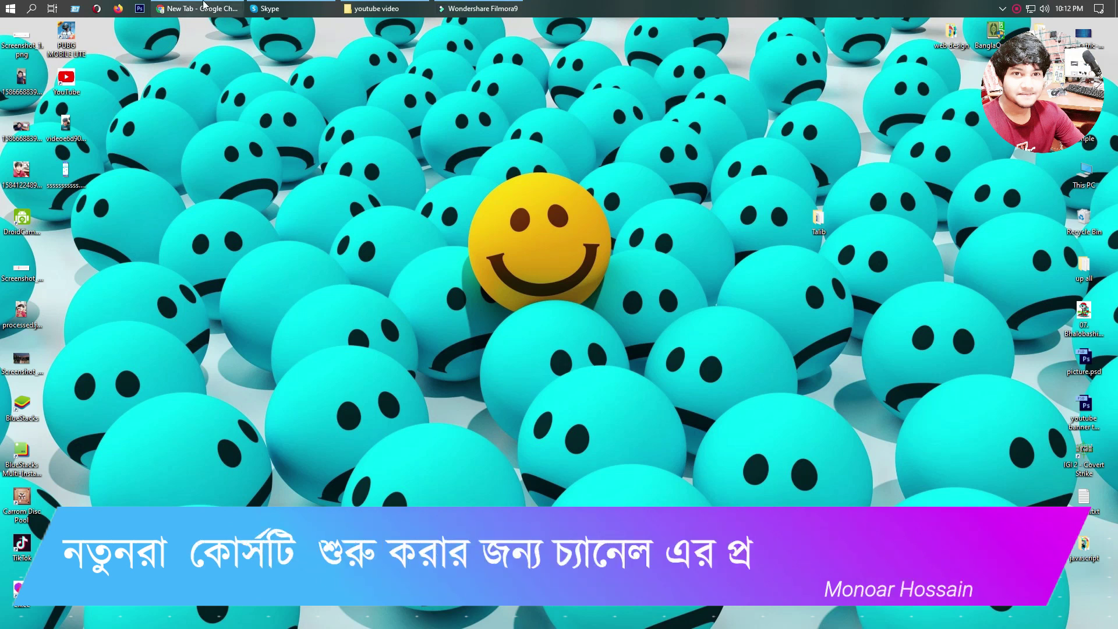
pyautogui.moveTo(200, 8)
pyautogui.rightClick(780, 85)
pyautogui.click(794, 120)
pyautogui.rightClick(740, 75)
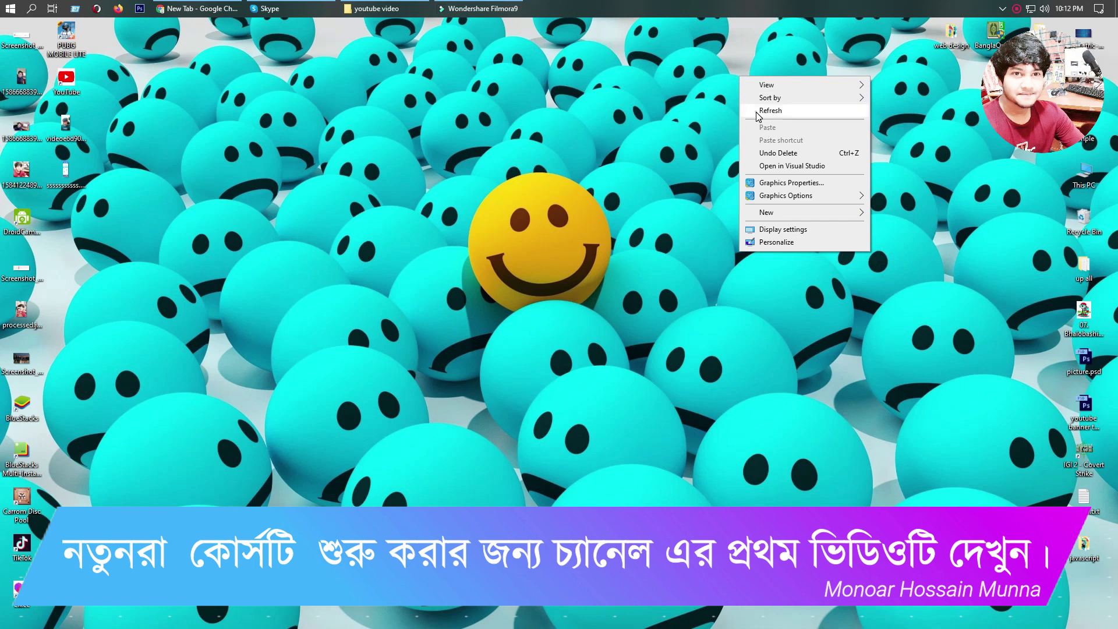
pyautogui.click(769, 110)
pyautogui.click(176, 12)
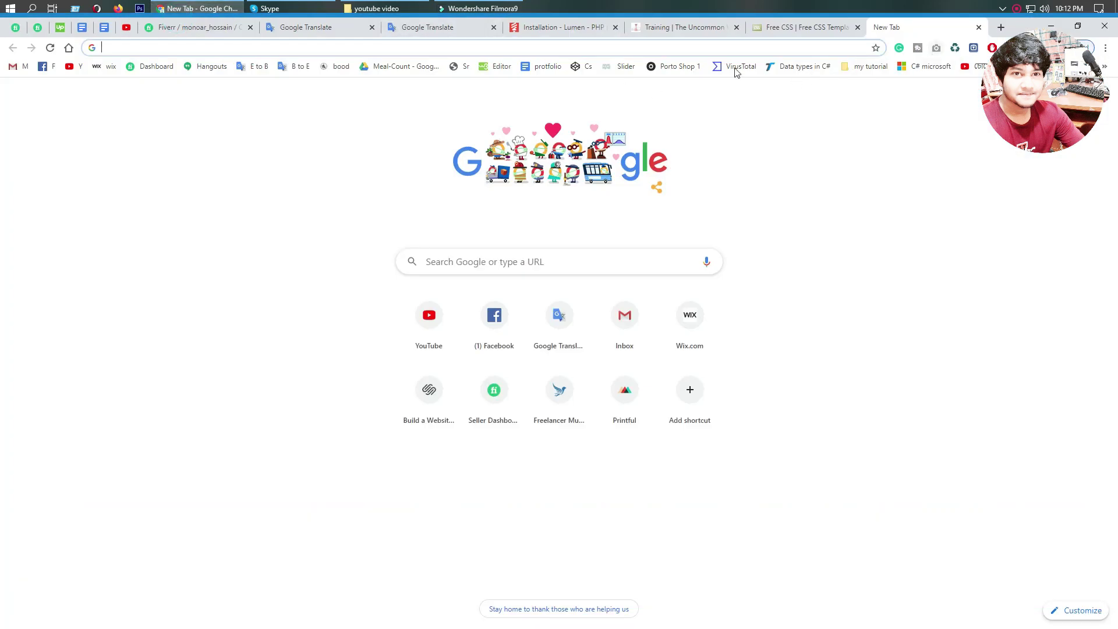
pyautogui.click(650, 46)
pyautogui.click(1053, 27)
# Step: Open the web design folder on the desktop and review its index.html, style.css and image folder
pyautogui.doubleClick(946, 50)
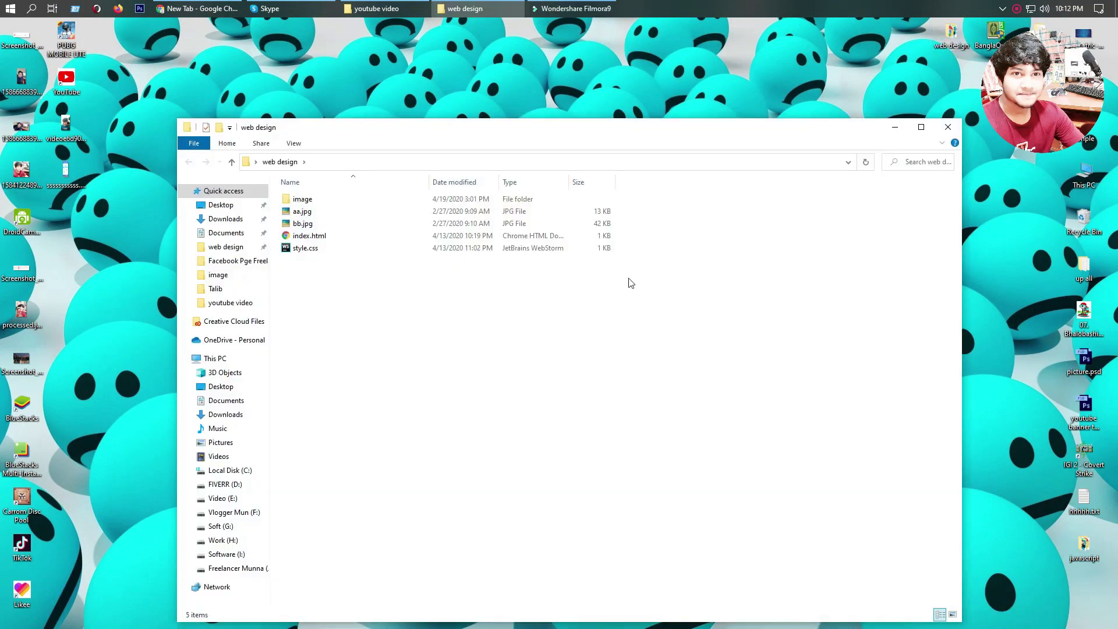
pyautogui.moveTo(384, 314); pyautogui.dragTo(306, 190)
pyautogui.click(321, 238)
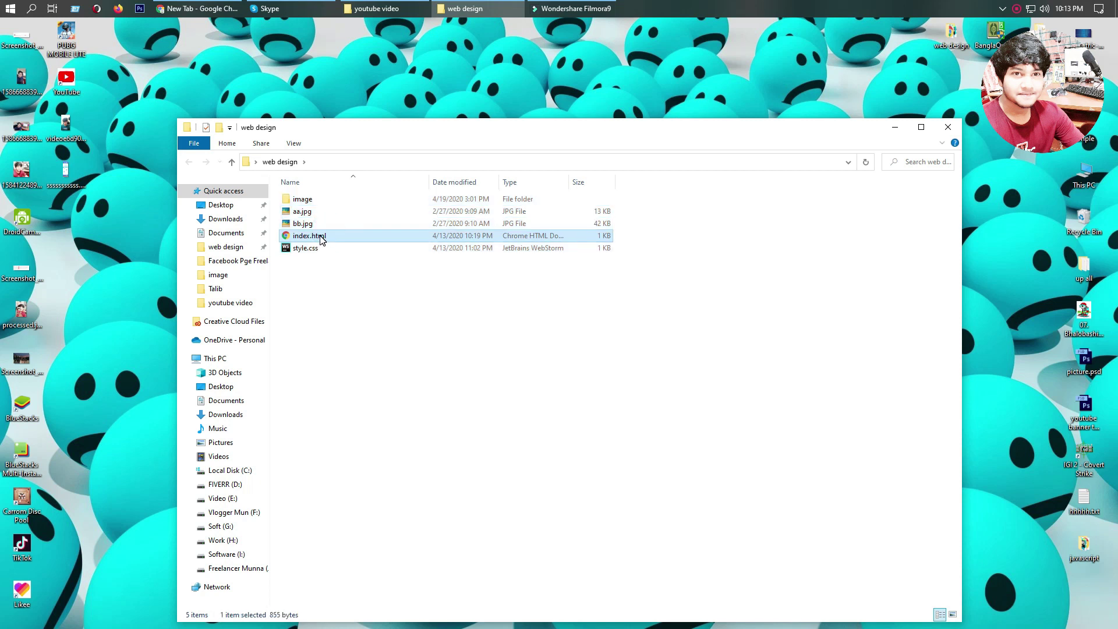
pyautogui.click(315, 255)
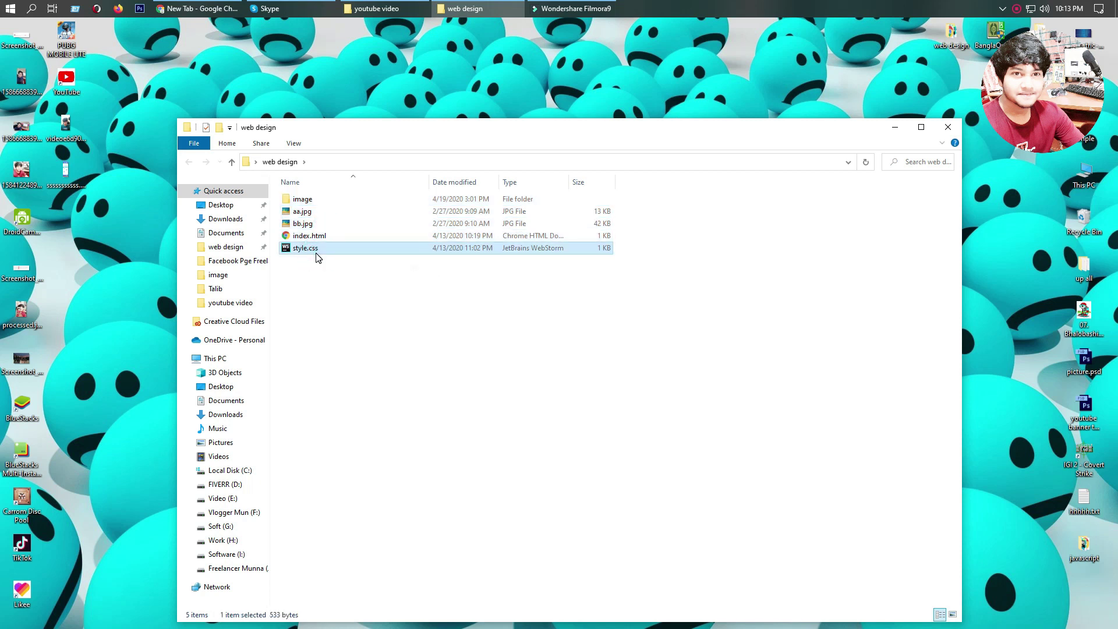
pyautogui.click(302, 198)
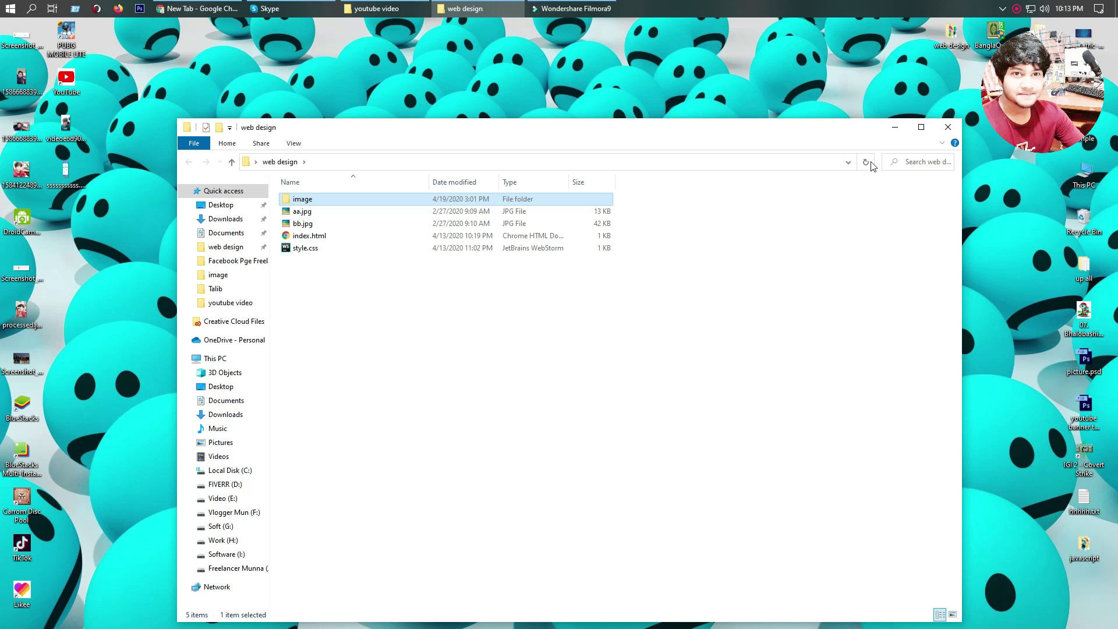
pyautogui.click(895, 128)
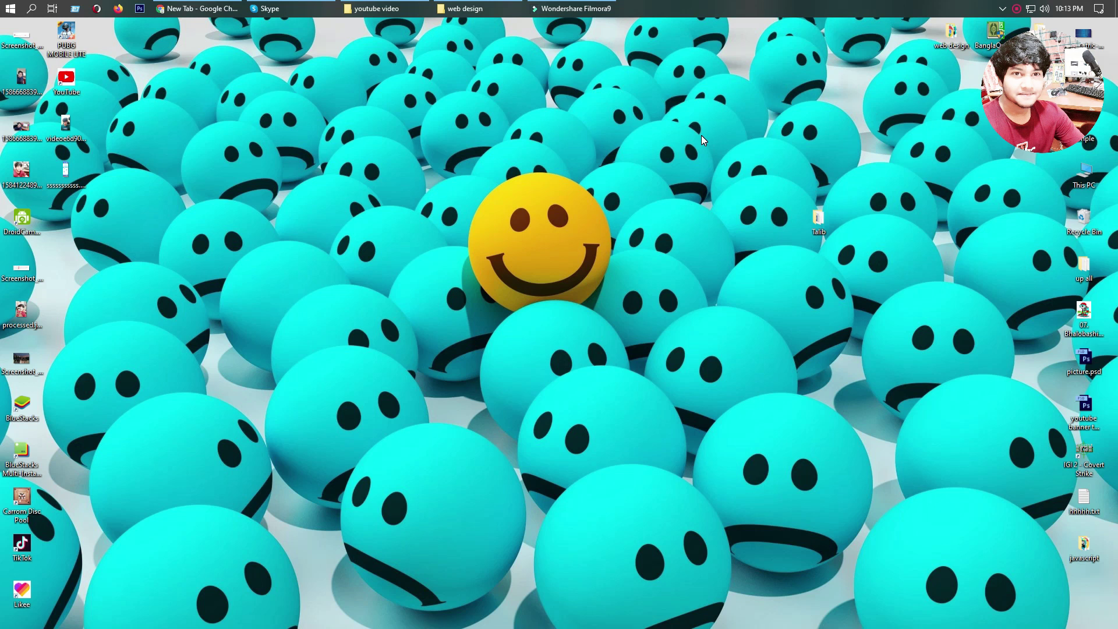
pyautogui.click(574, 8)
pyautogui.click(198, 8)
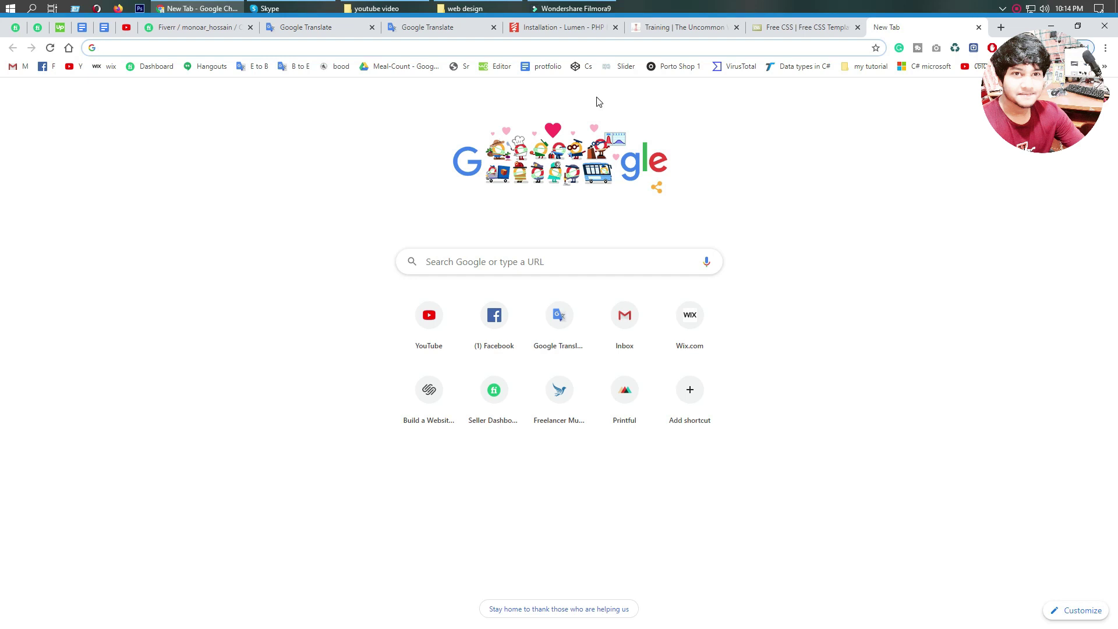
pyautogui.write('www.')
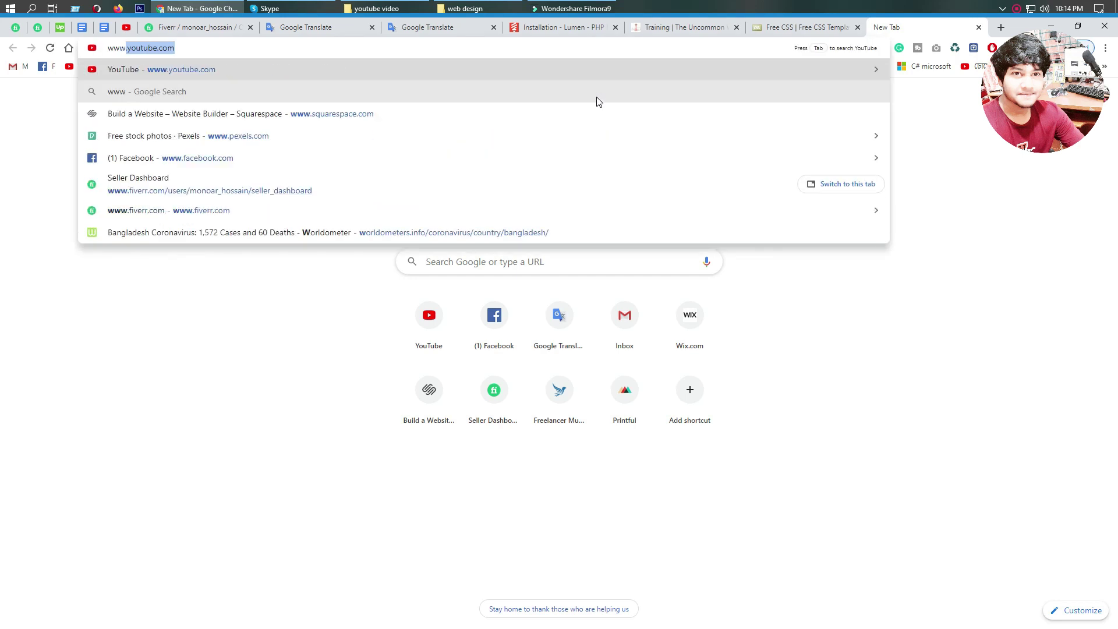
pyautogui.write('google')
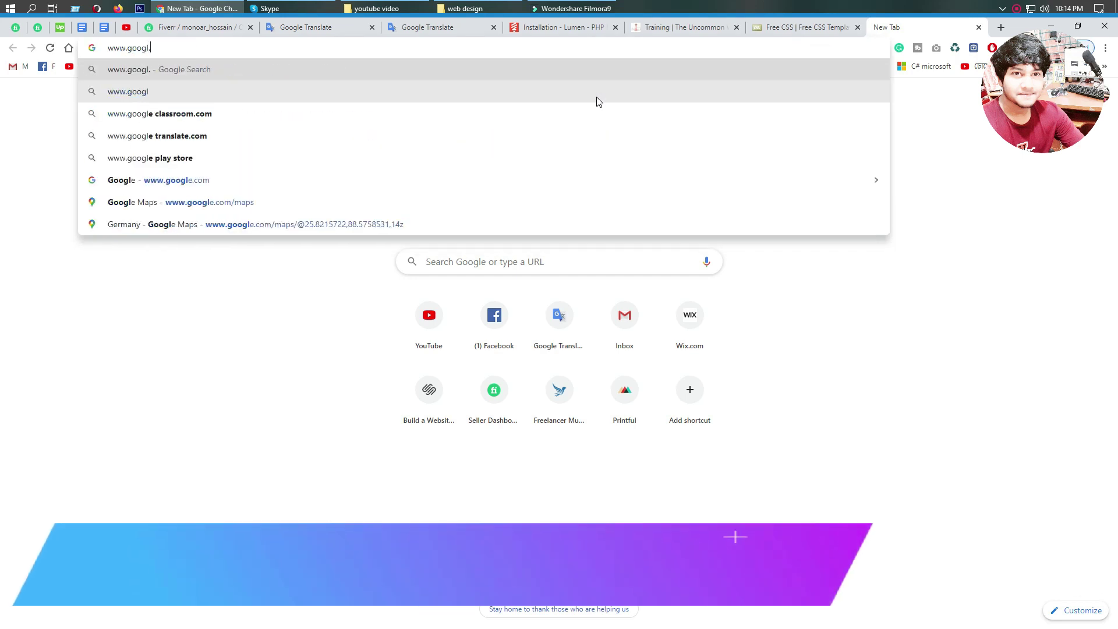
pyautogui.write('.com')
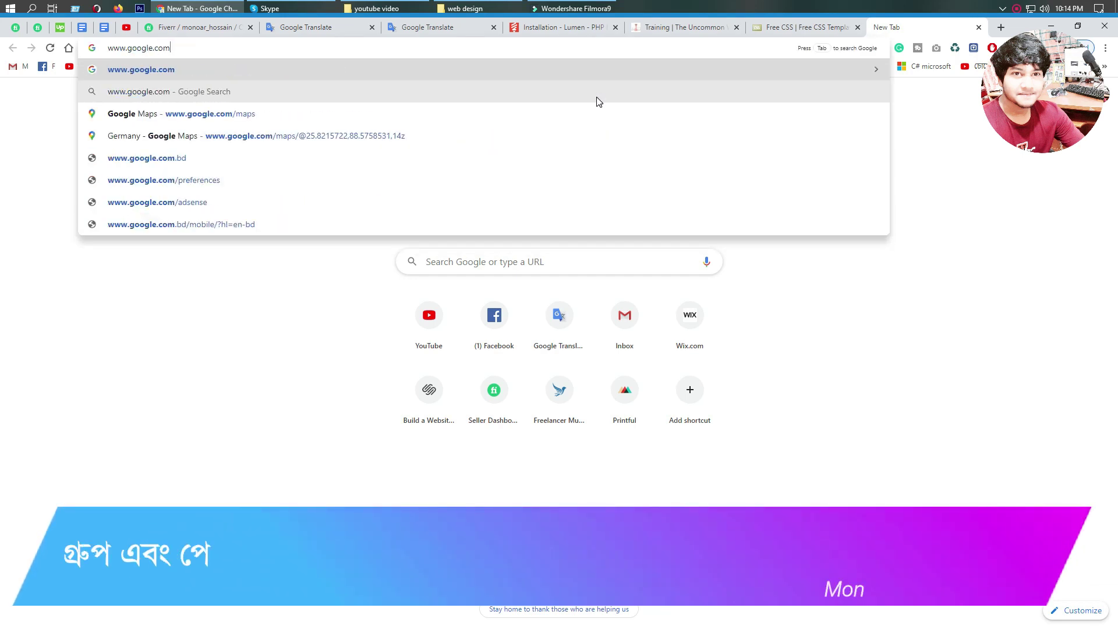
pyautogui.press('Return')
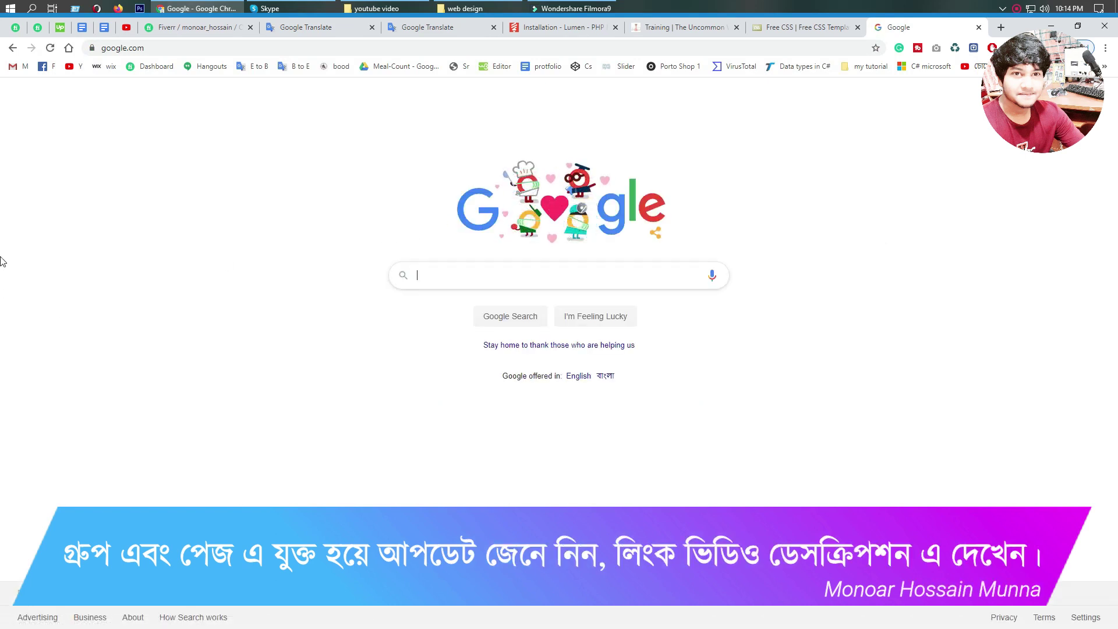
# Step: Search Google for "html5 boilerplate" and open the html5boilerplate.com result in a new tab
pyautogui.click(474, 274)
pyautogui.write('html')
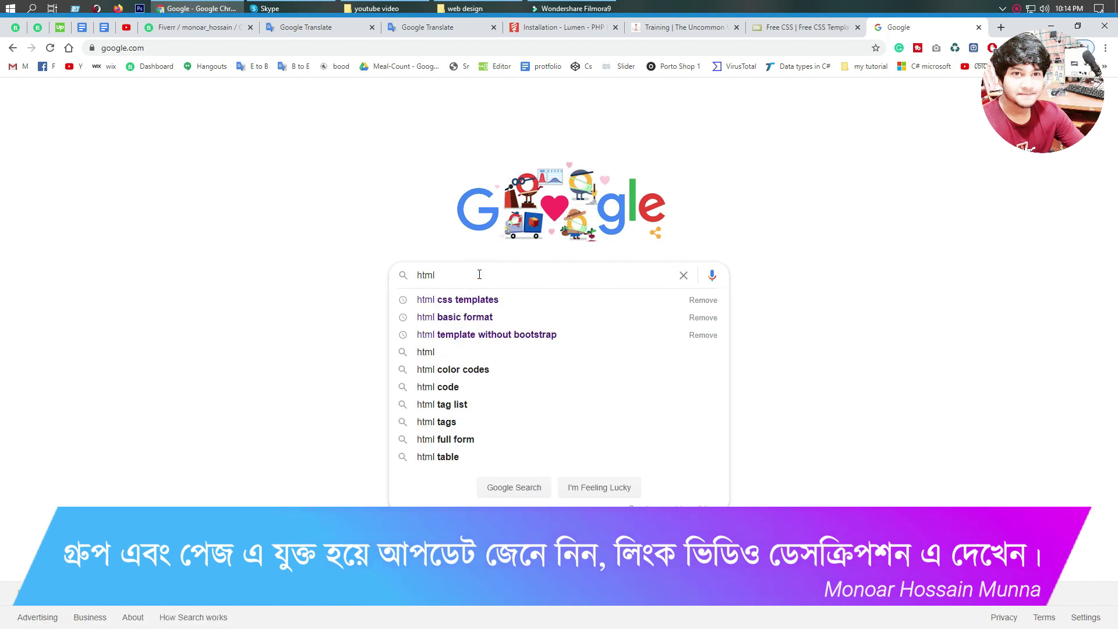
pyautogui.write('5 boi')
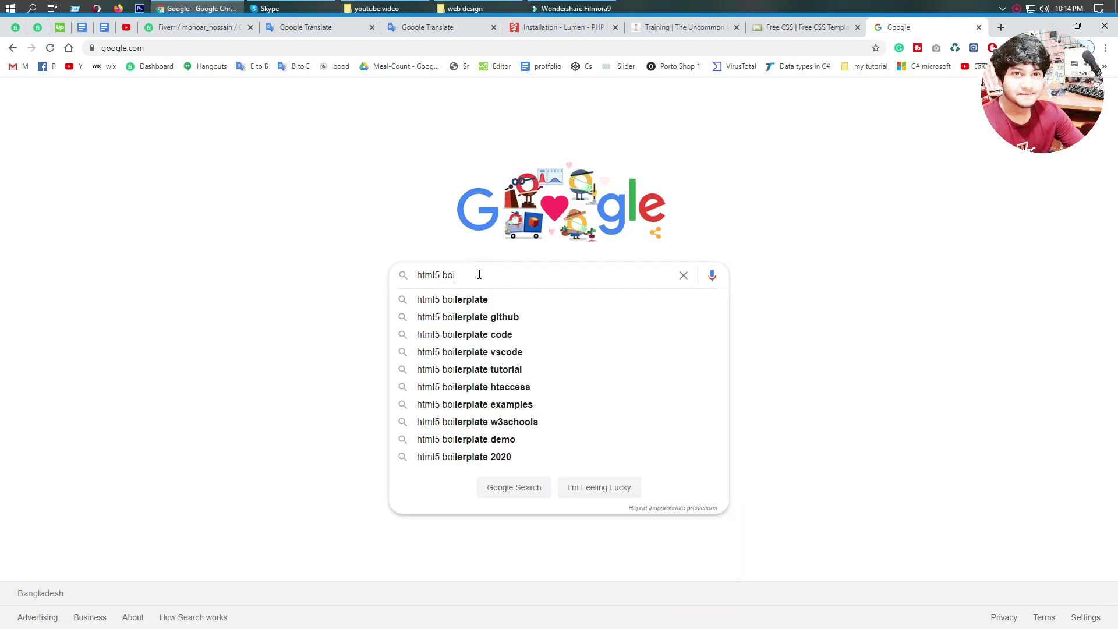
pyautogui.press('Down')
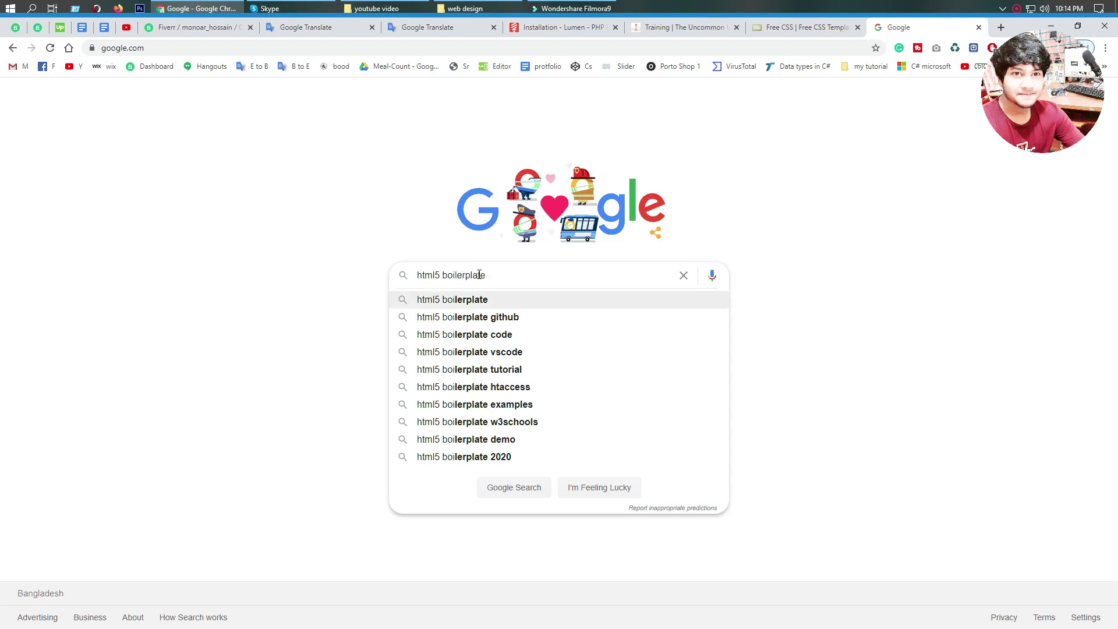
pyautogui.press('Return')
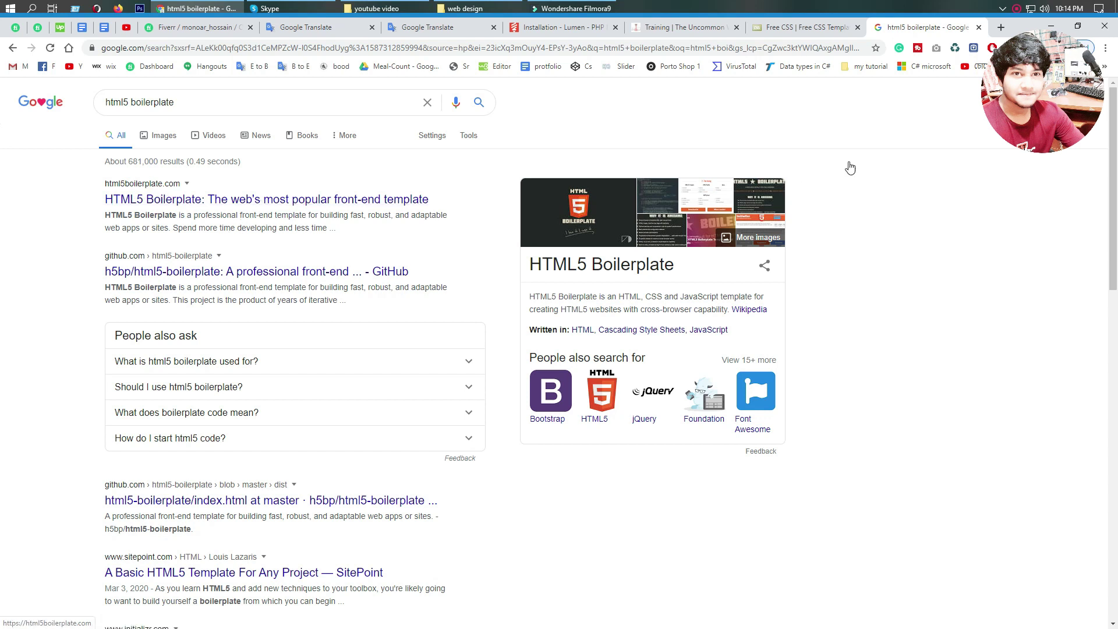
pyautogui.middleClick(288, 201)
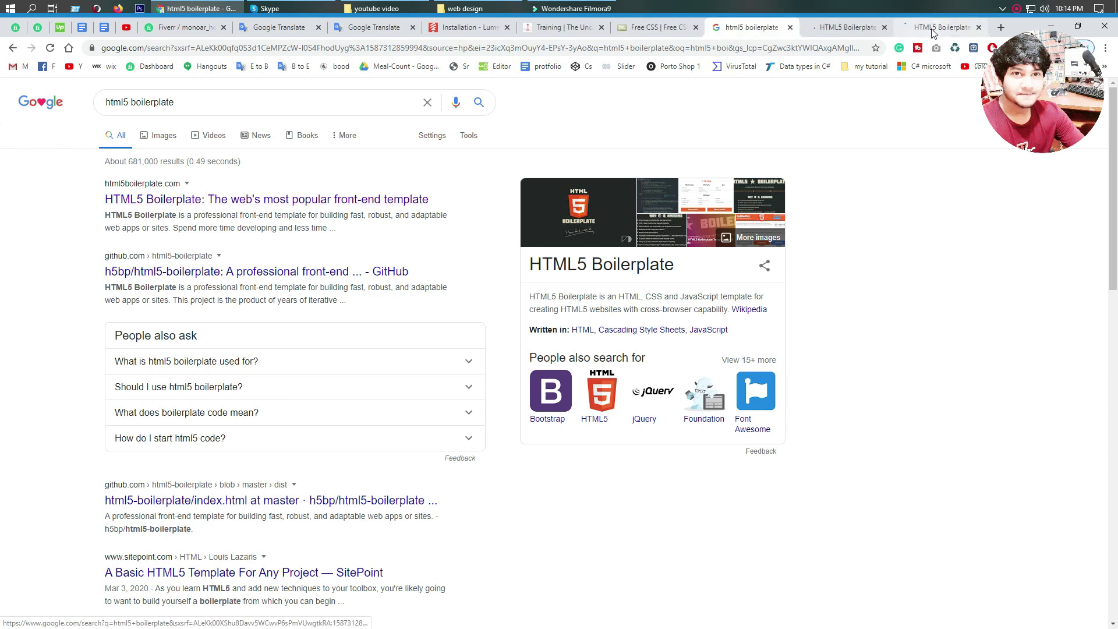
pyautogui.click(914, 29)
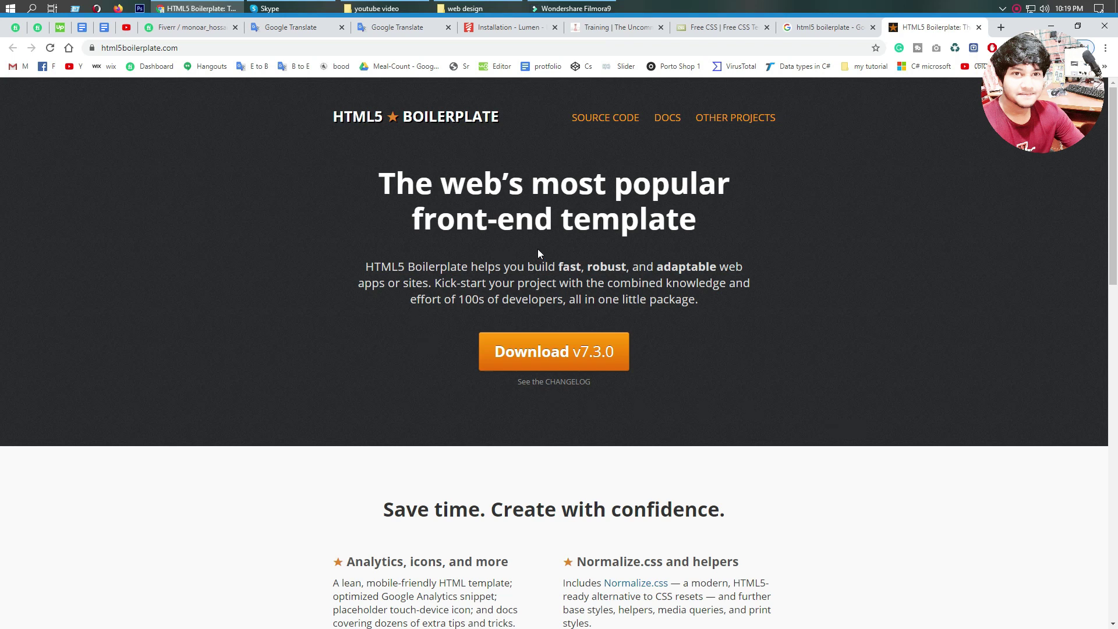
# Step: Download HTML5 Boilerplate v7.3.0 and save html5-boilerplate_v7.3.0.zip to the Desktop
pyautogui.click(585, 362)
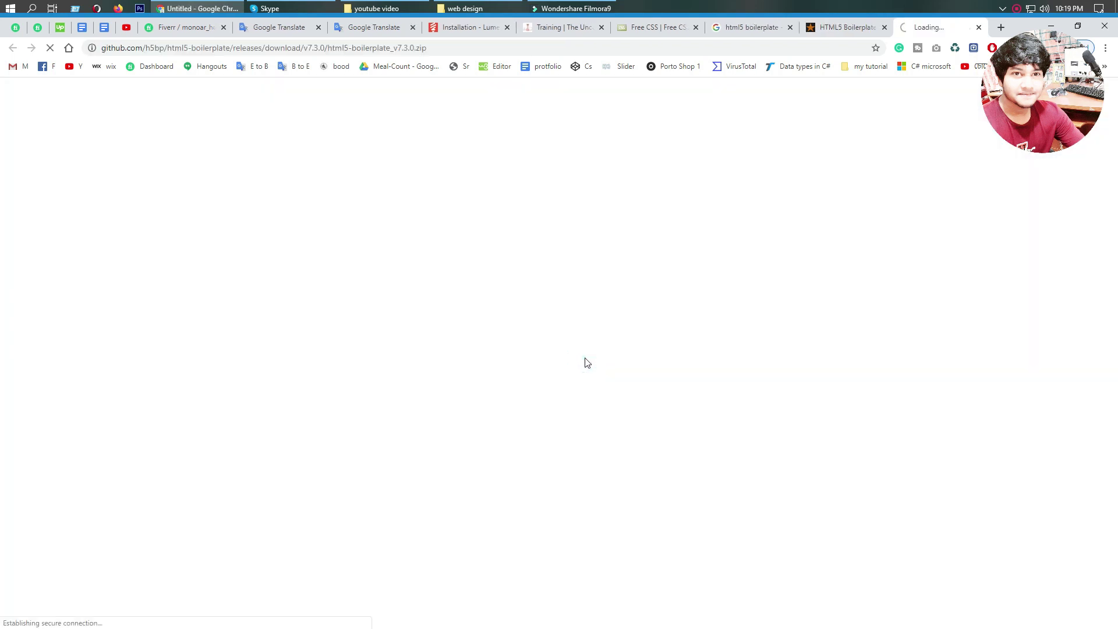
pyautogui.click(850, 27)
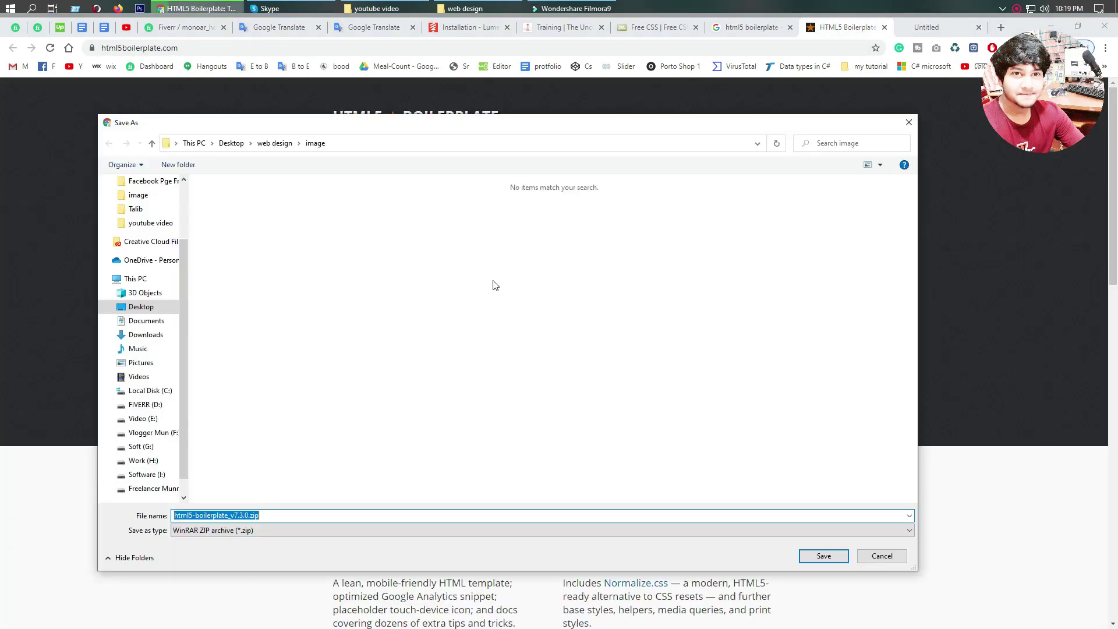
pyautogui.click(143, 308)
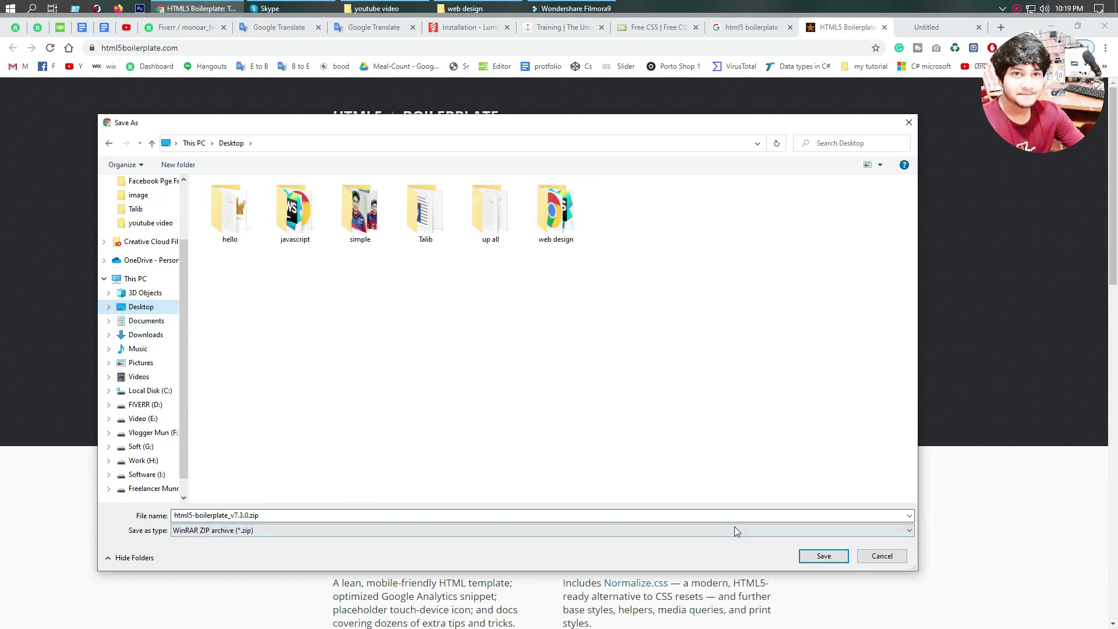
pyautogui.click(822, 556)
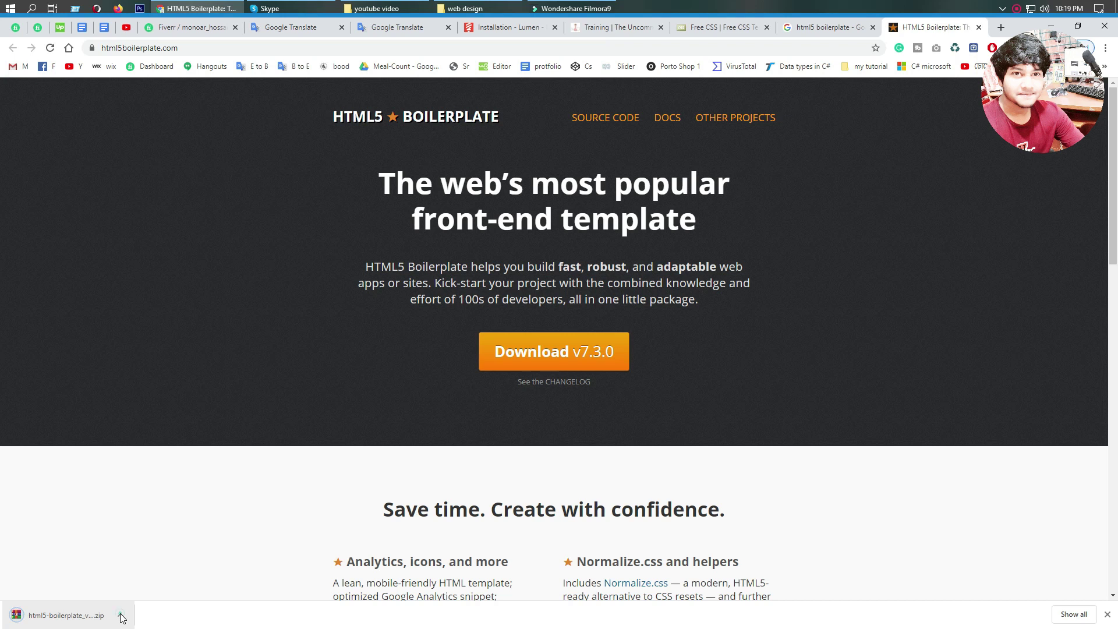
# Step: Show the downloaded zip file in its folder, and return to the desktop
pyautogui.click(120, 615)
pyautogui.click(144, 578)
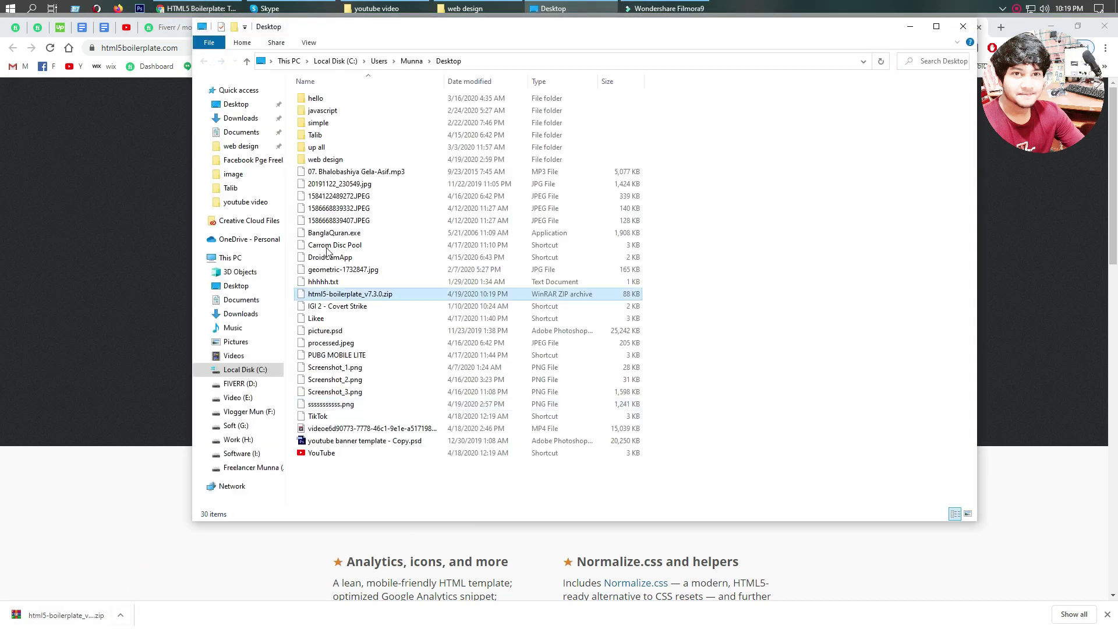
pyautogui.click(908, 30)
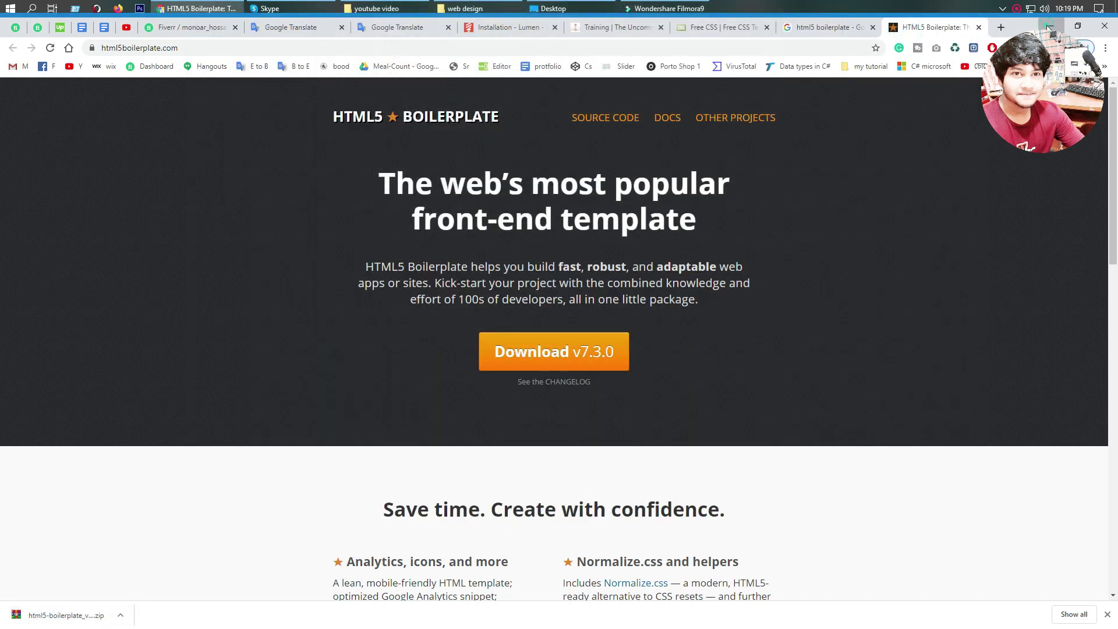
pyautogui.click(1052, 26)
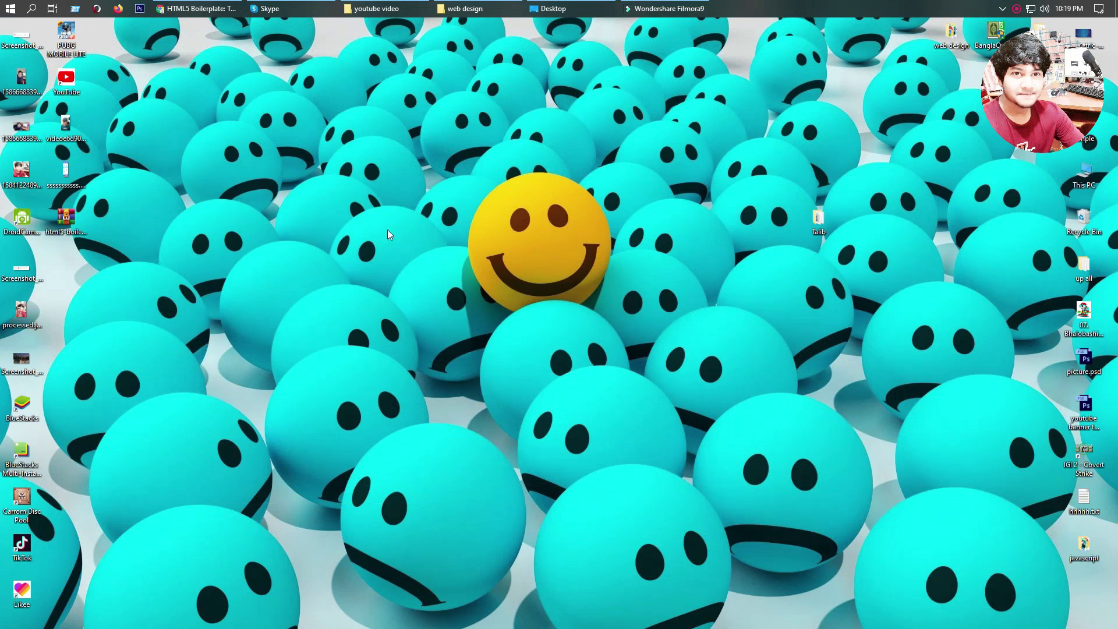
# Step: Move the html5-boilerplate zip icon to an open area of the desktop, clearing the nearby folder out of the way
pyautogui.moveTo(66, 218); pyautogui.dragTo(862, 131)
pyautogui.moveTo(816, 220); pyautogui.dragTo(981, 78)
pyautogui.moveTo(863, 129); pyautogui.dragTo(728, 246)
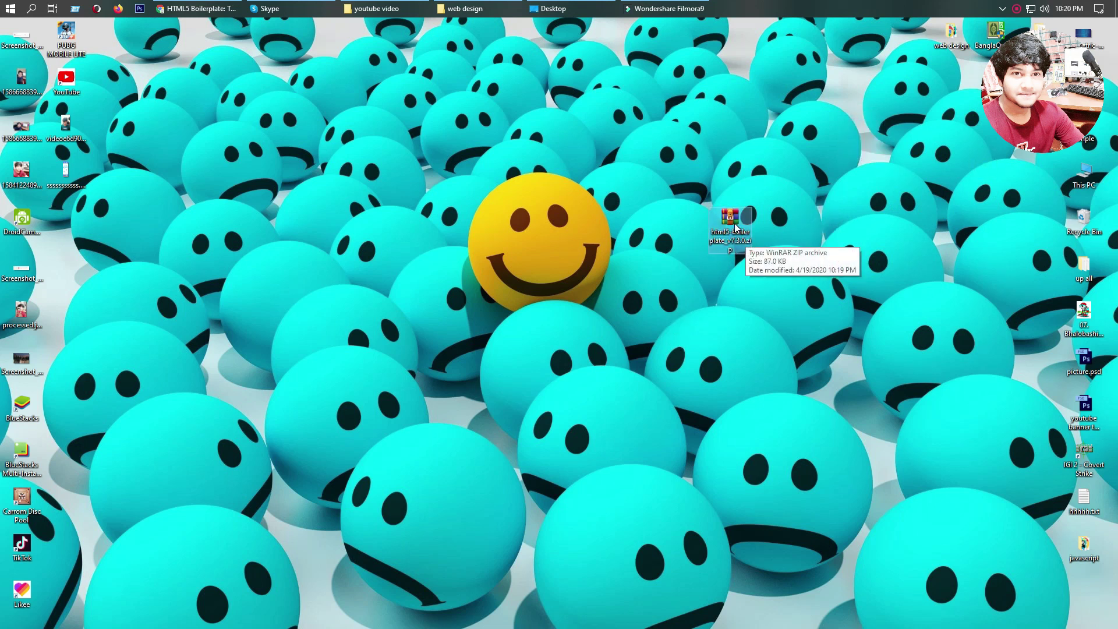
# Step: Examine the WinRAR extraction options offered for the html5-boilerplate zip file
pyautogui.rightClick(734, 222)
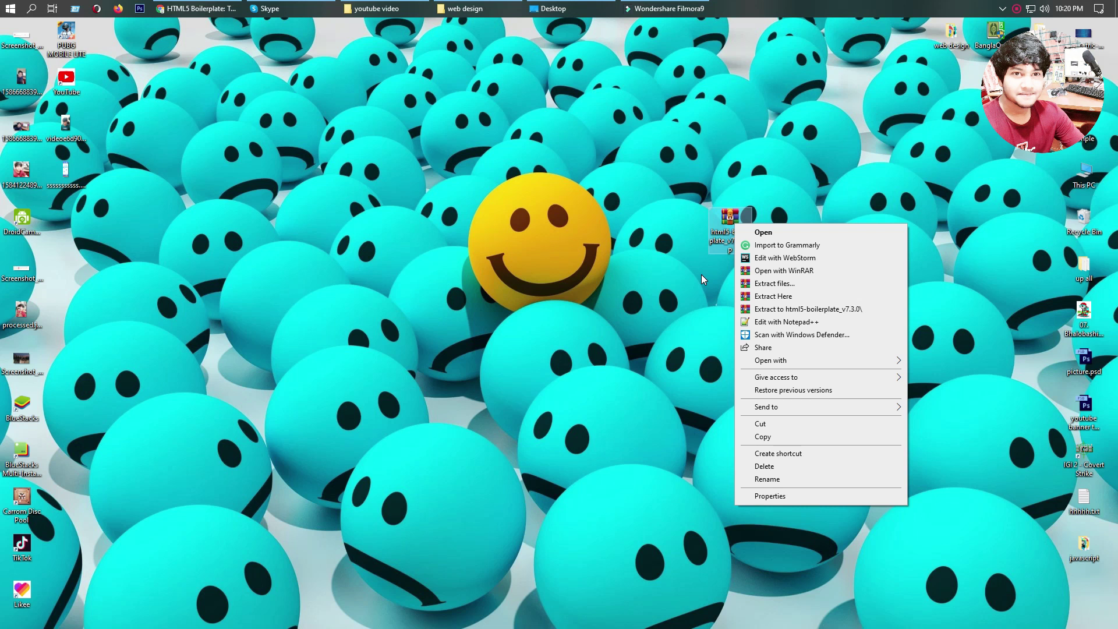
pyautogui.press('Escape')
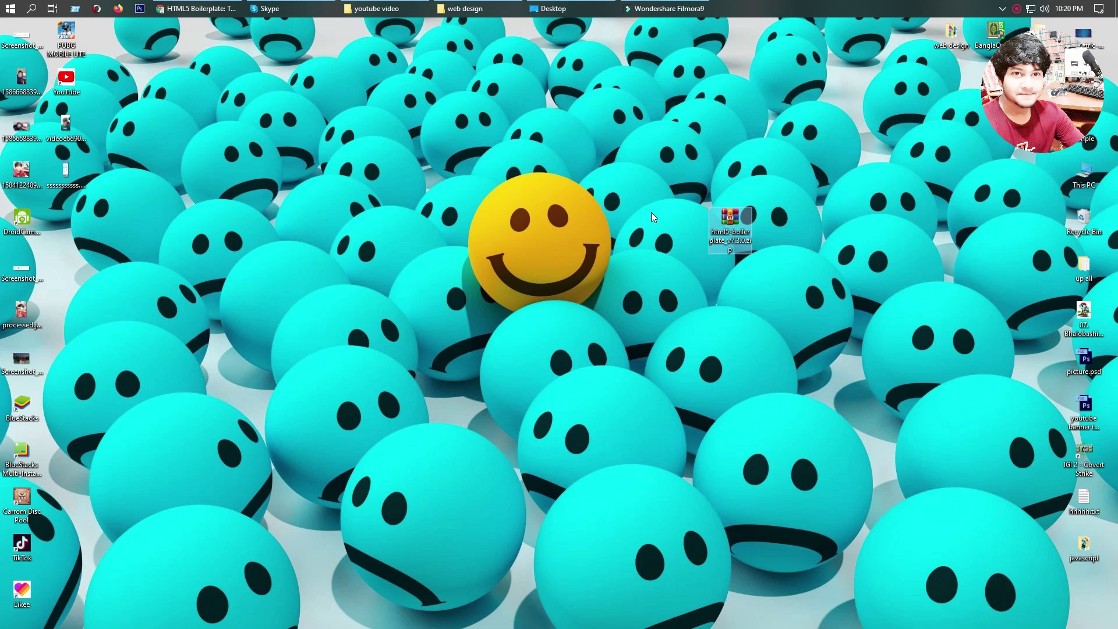
pyautogui.rightClick(726, 222)
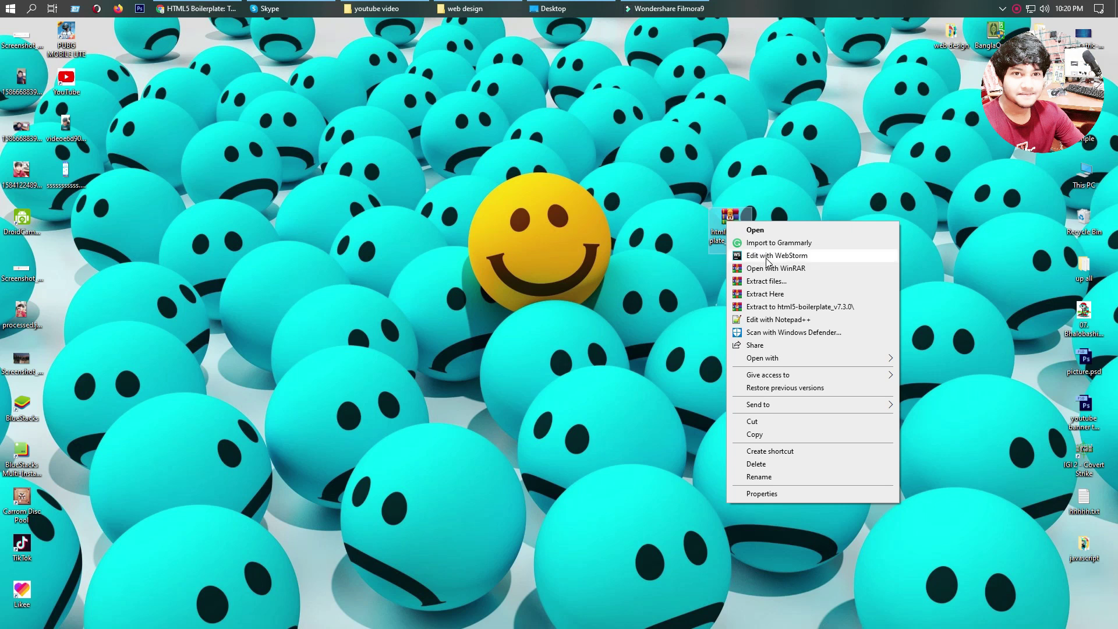
pyautogui.click(731, 232)
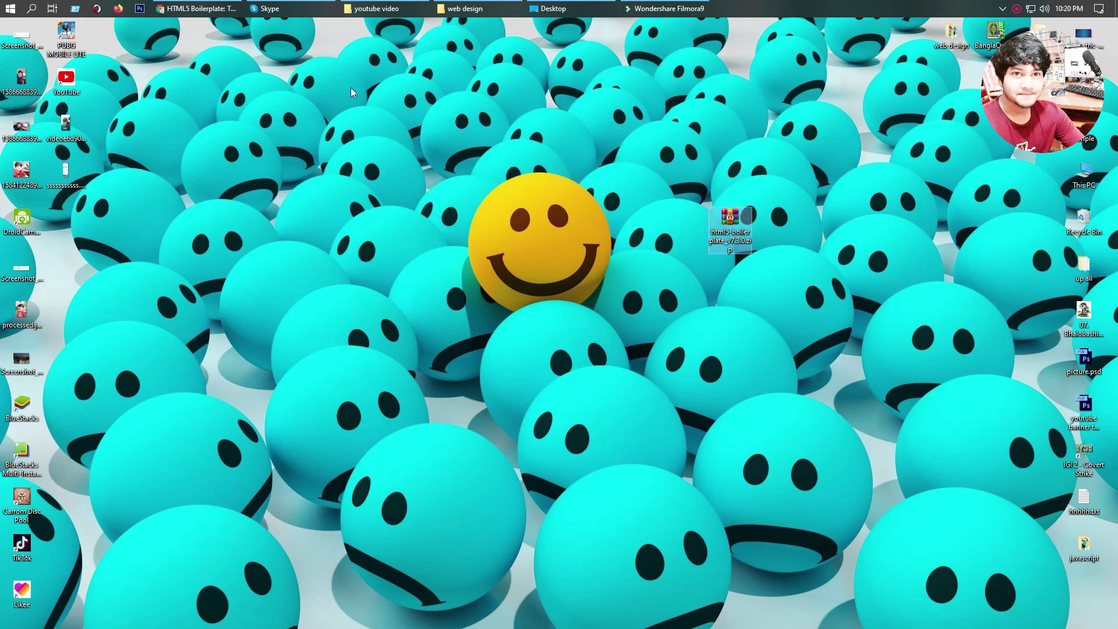
# Step: Search Google for "winrar download" from a new Chrome tab, and open the first win-rar.com download result in its own tab
pyautogui.click(198, 8)
pyautogui.click(1001, 27)
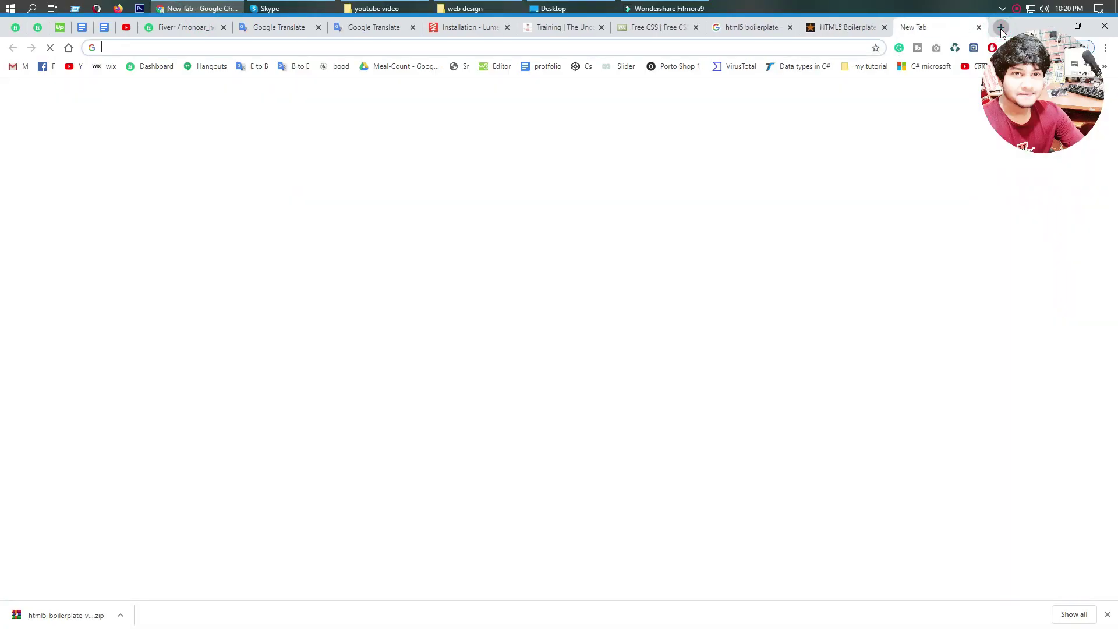
pyautogui.write('wix ra')
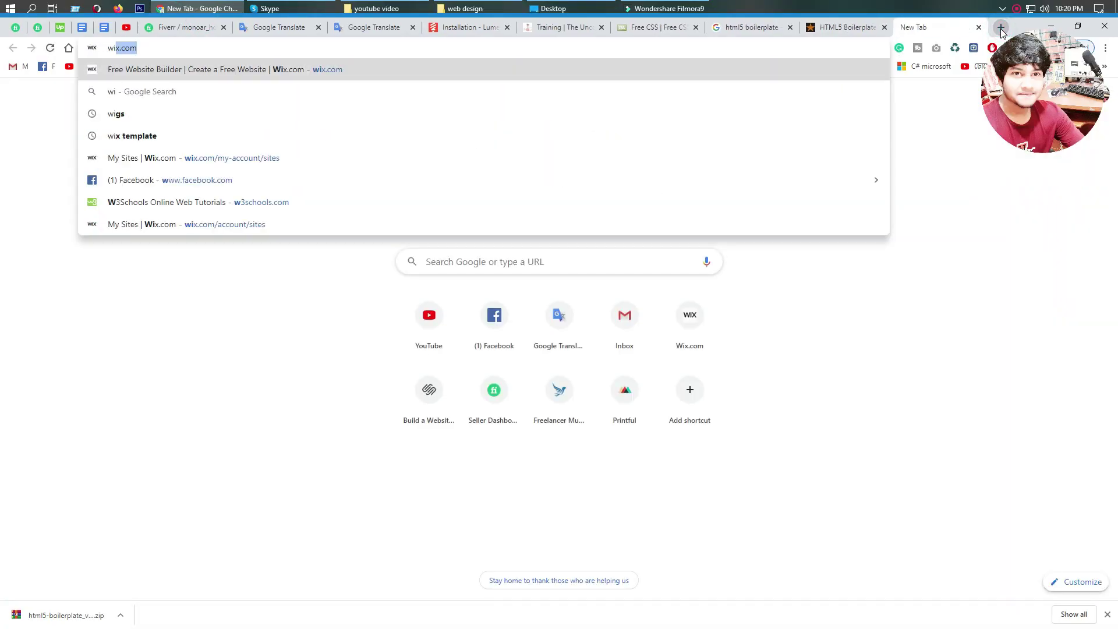
pyautogui.press('BackSpace')
pyautogui.write('r')
pyautogui.press('BackSpace')
pyautogui.press('BackSpace')
pyautogui.press('BackSpace')
pyautogui.press('BackSpace')
pyautogui.write('rar down')
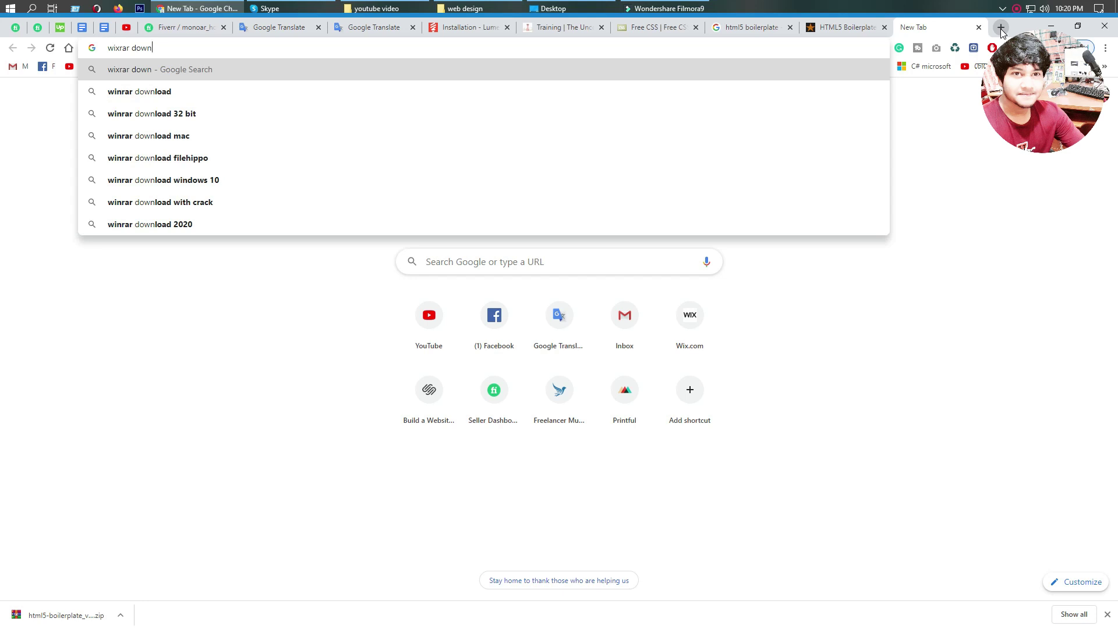
pyautogui.press('Down')
pyautogui.press('Return')
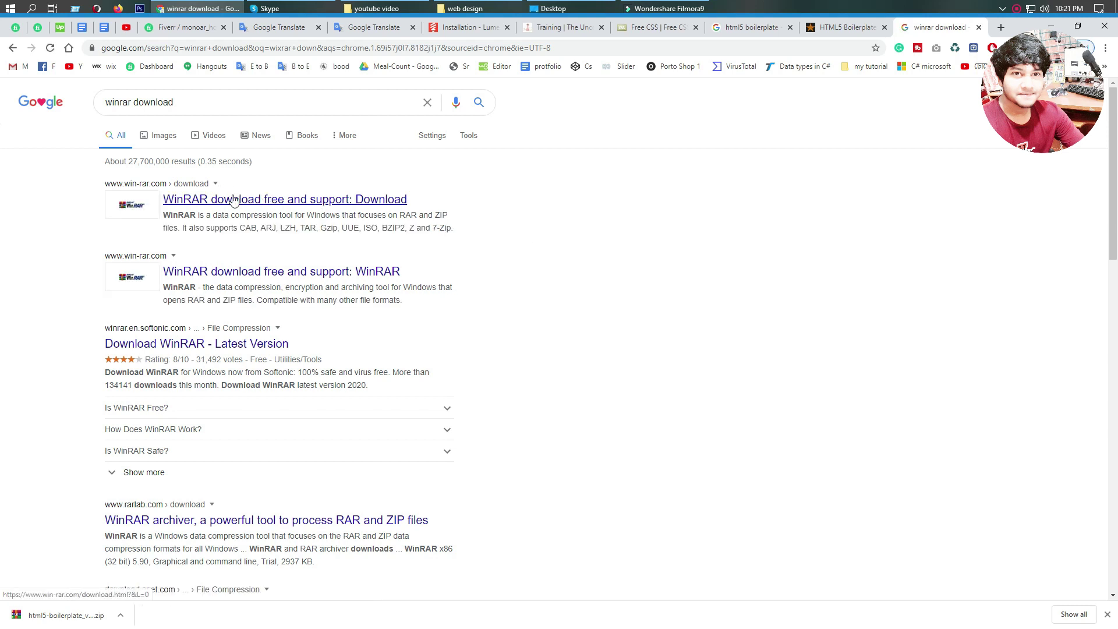
pyautogui.middleClick(236, 199)
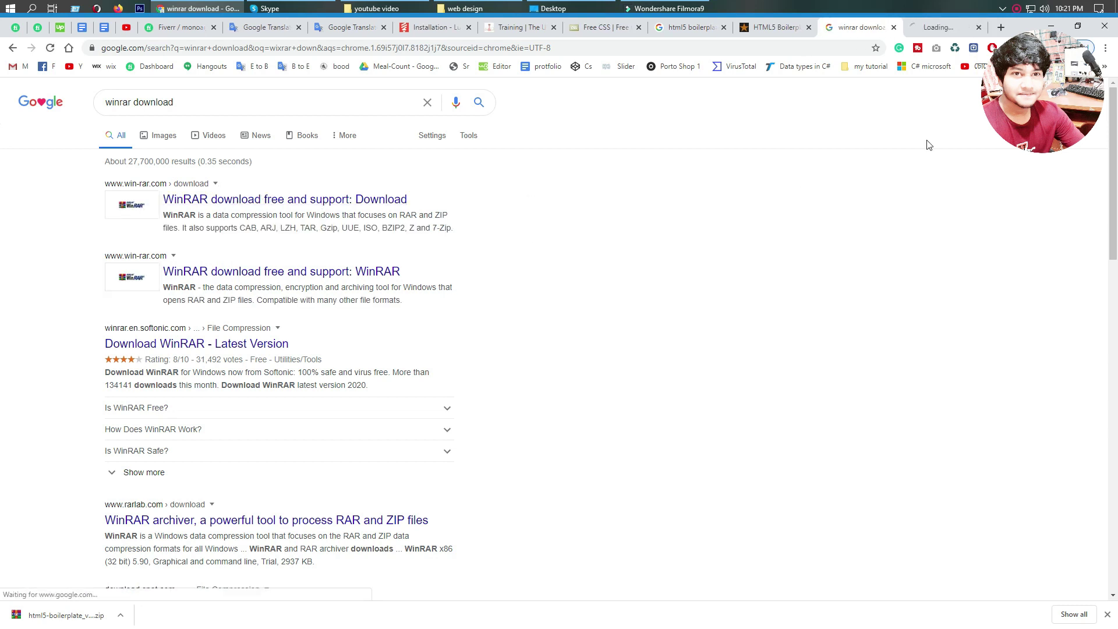
pyautogui.click(934, 28)
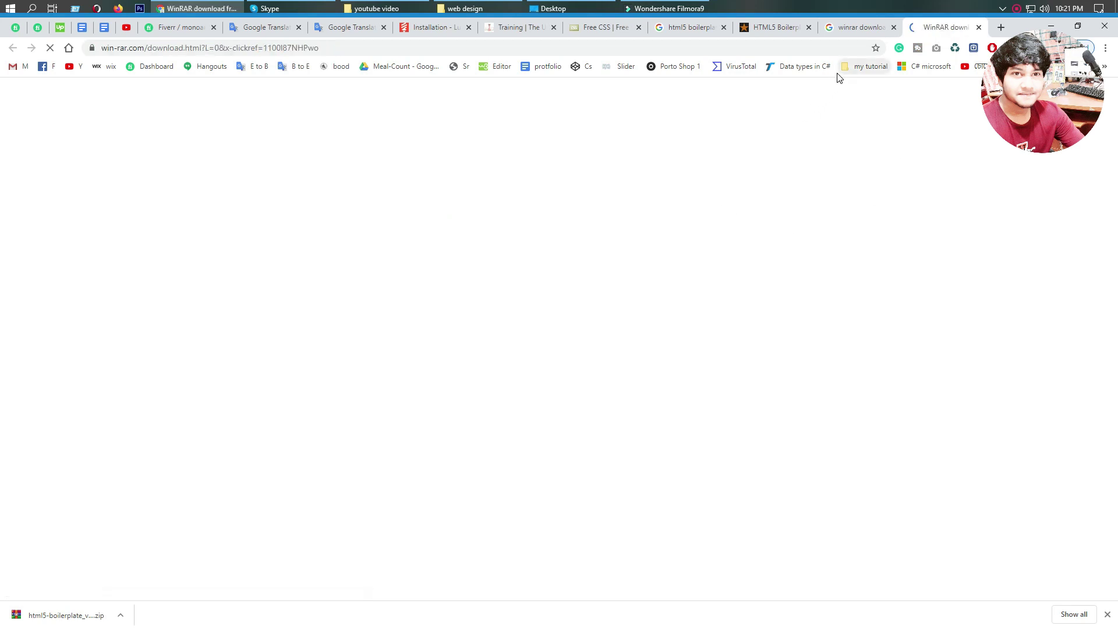
# Step: Copy the full web address of the HTML5 Boilerplate site
pyautogui.click(757, 27)
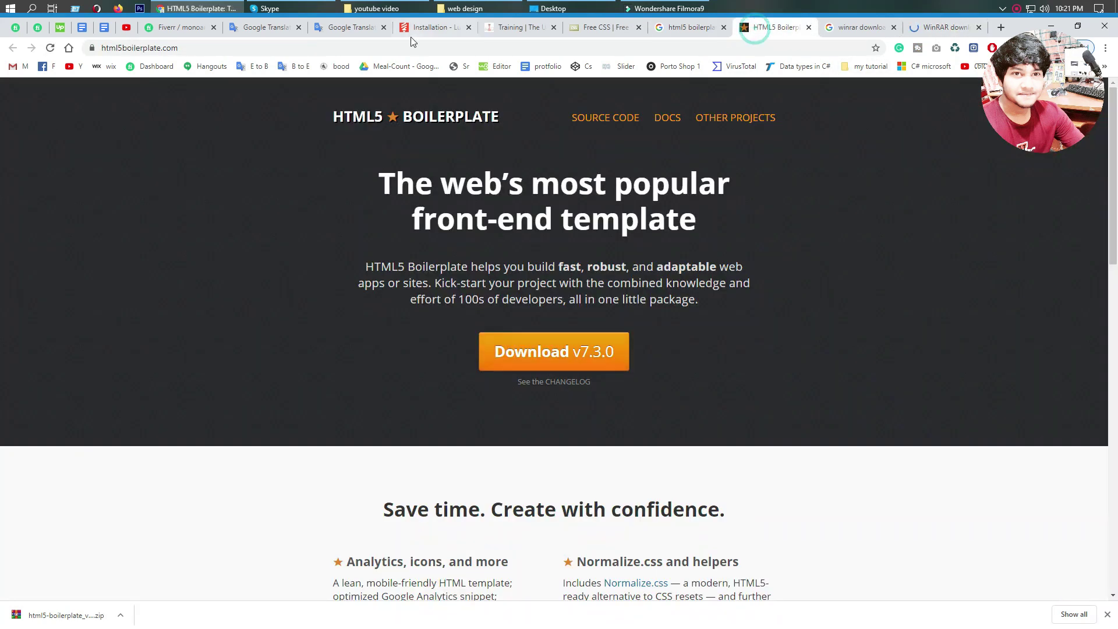
pyautogui.click(187, 48)
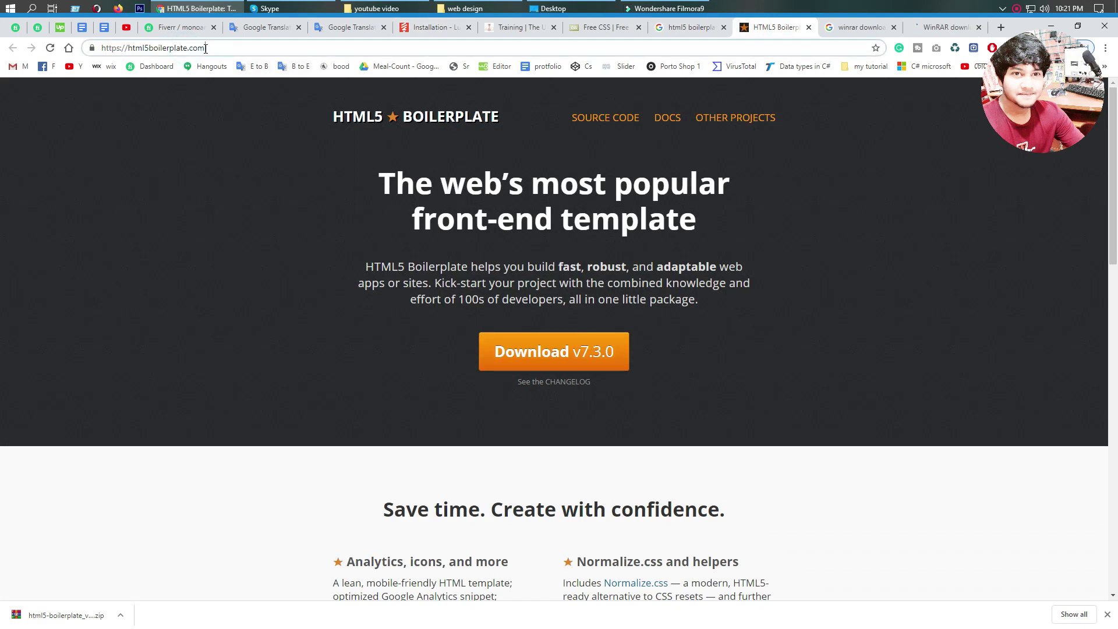
pyautogui.moveTo(225, 47); pyautogui.dragTo(99, 54)
pyautogui.rightClick(128, 47)
pyautogui.click(187, 109)
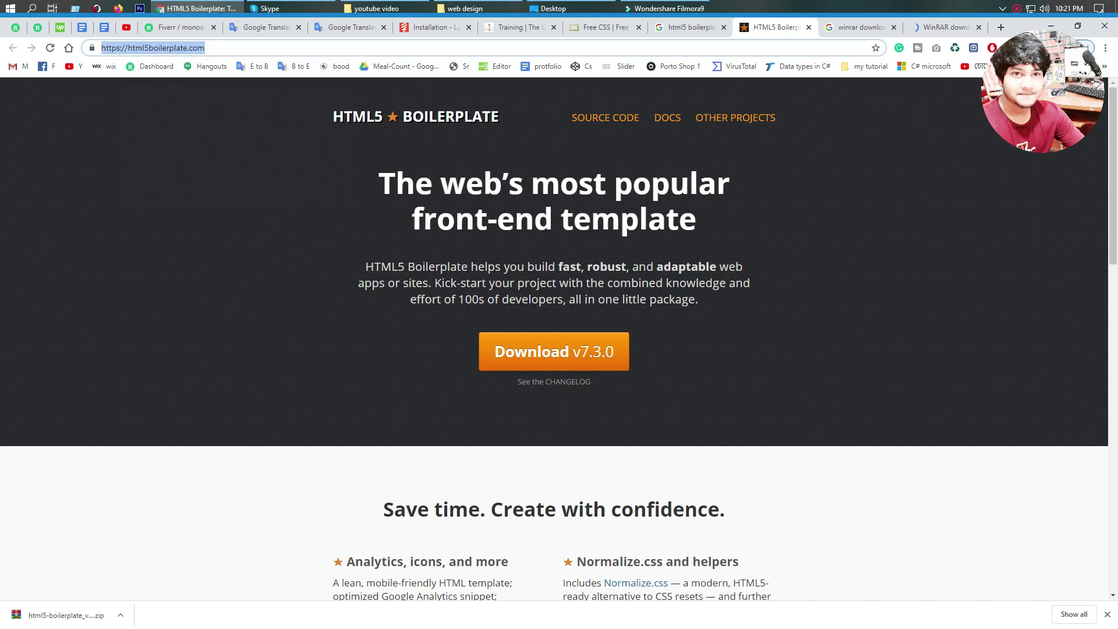
# Step: Create a text file named link.txt on the desktop, and paste the HTML5 Boilerplate address into it, followed by a blank line
pyautogui.click(1051, 26)
pyautogui.rightClick(791, 123)
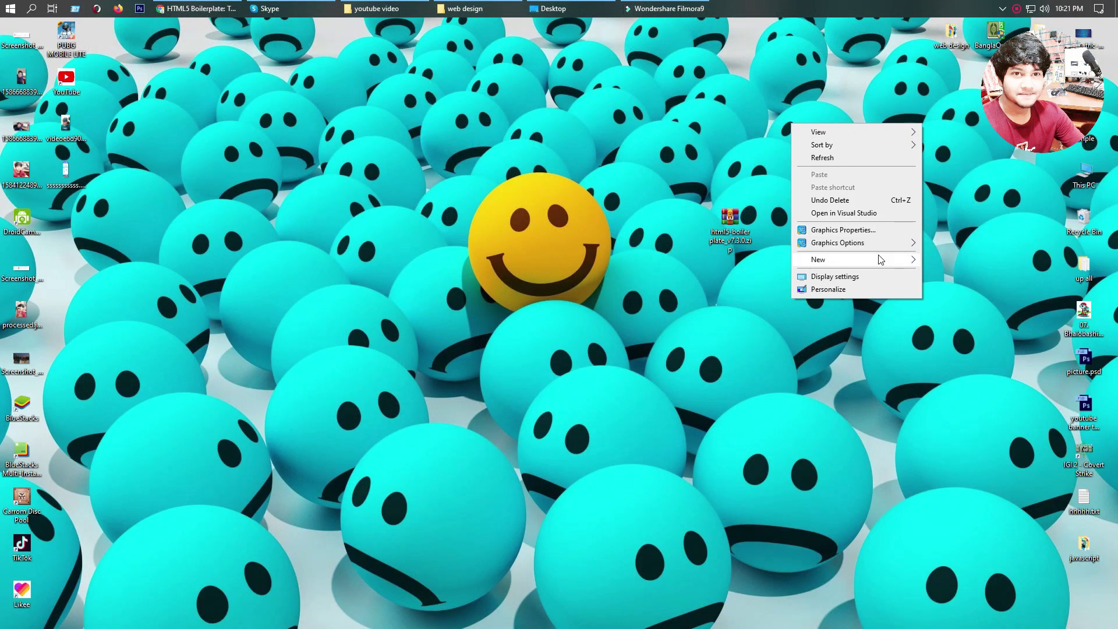
pyautogui.click(996, 343)
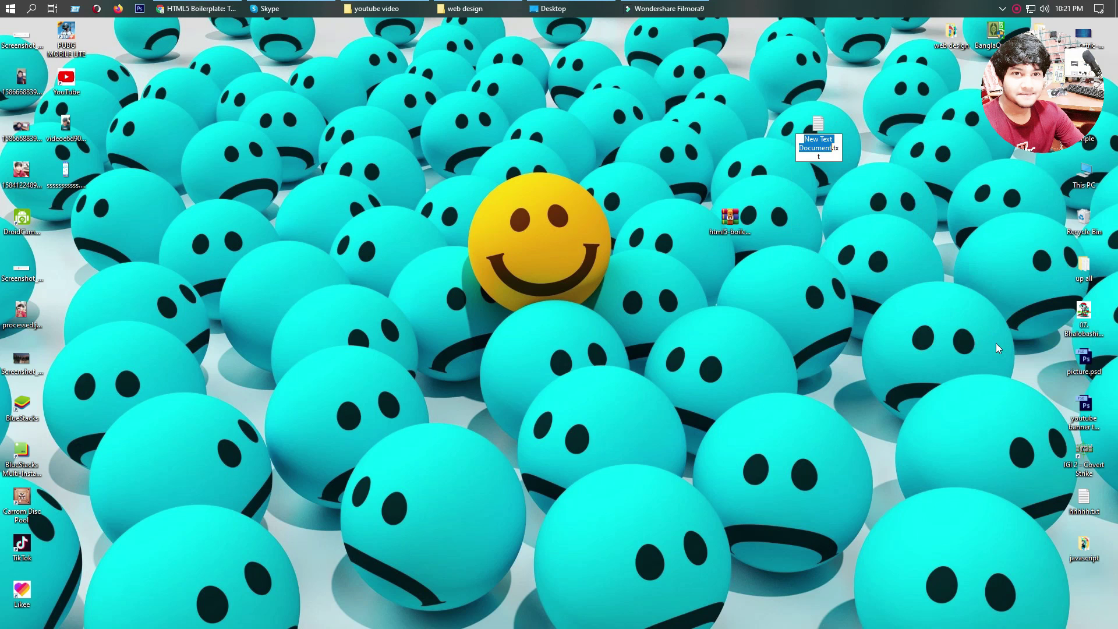
pyautogui.write('link')
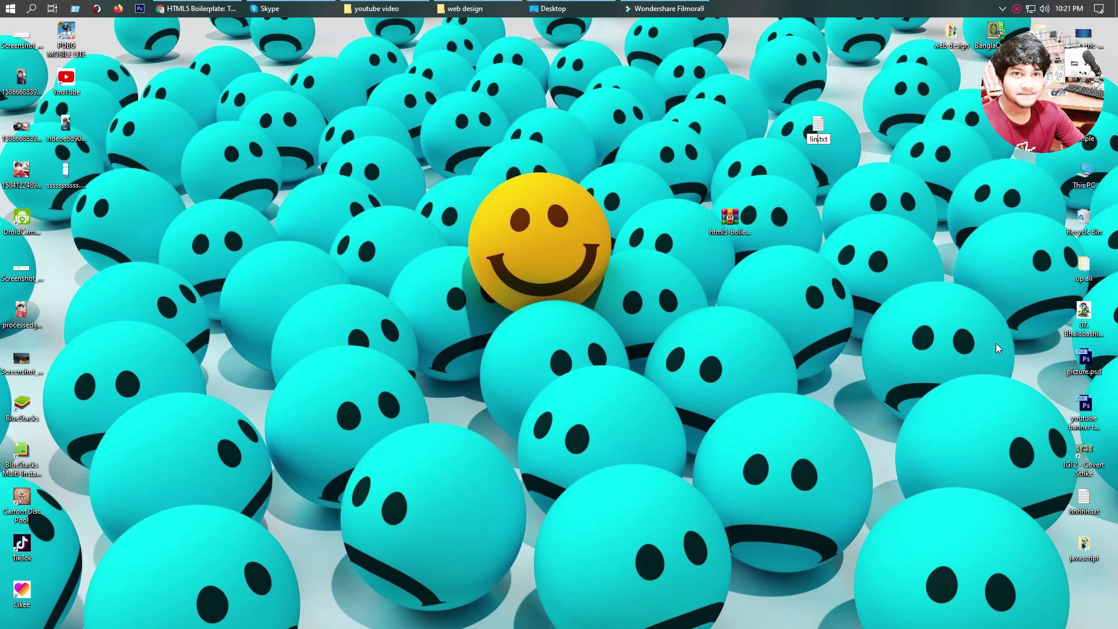
pyautogui.press('Return')
pyautogui.press('Return')
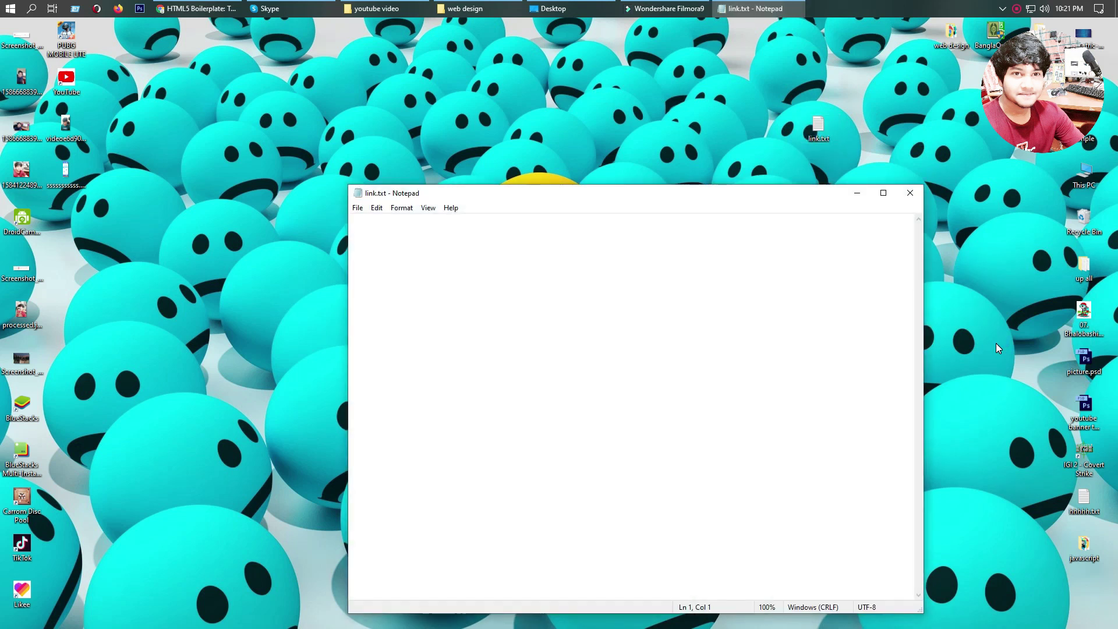
pyautogui.hotkey('ctrl', 'v')
pyautogui.press('Return')
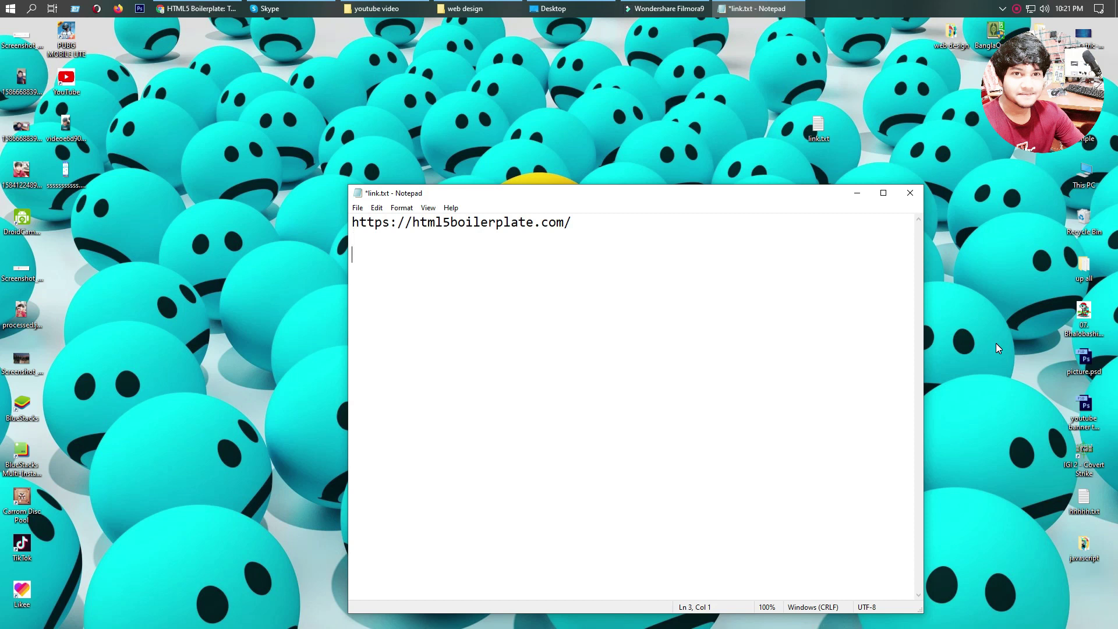
# Step: Start the WinRAR download from the win-rar.com page in Chrome, and cancel saving winrar-x64-590.exe
pyautogui.click(198, 8)
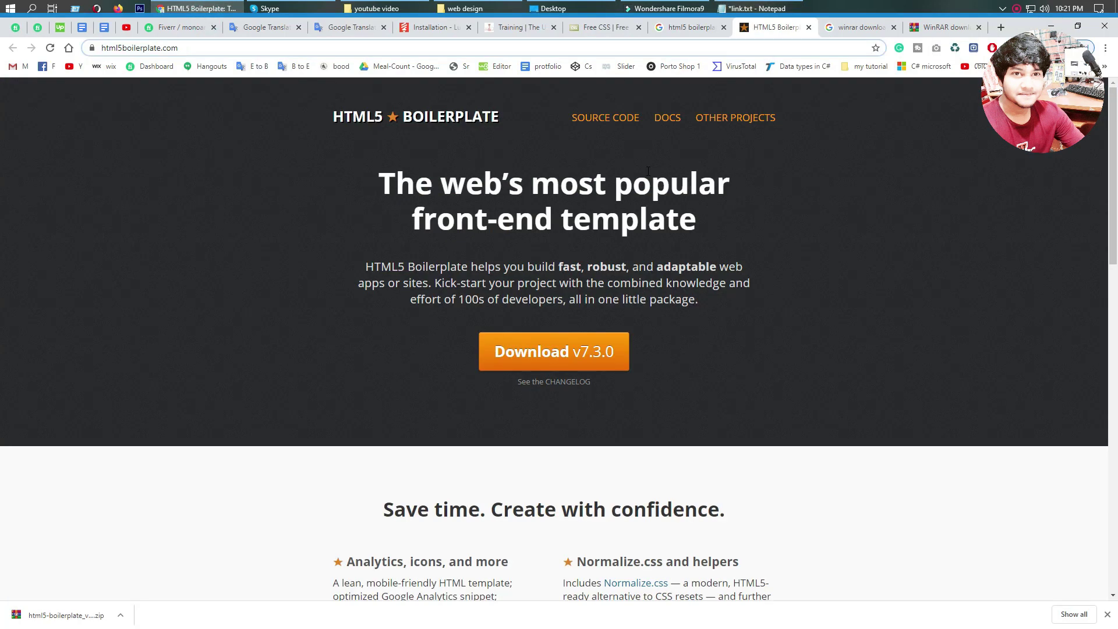
pyautogui.click(937, 36)
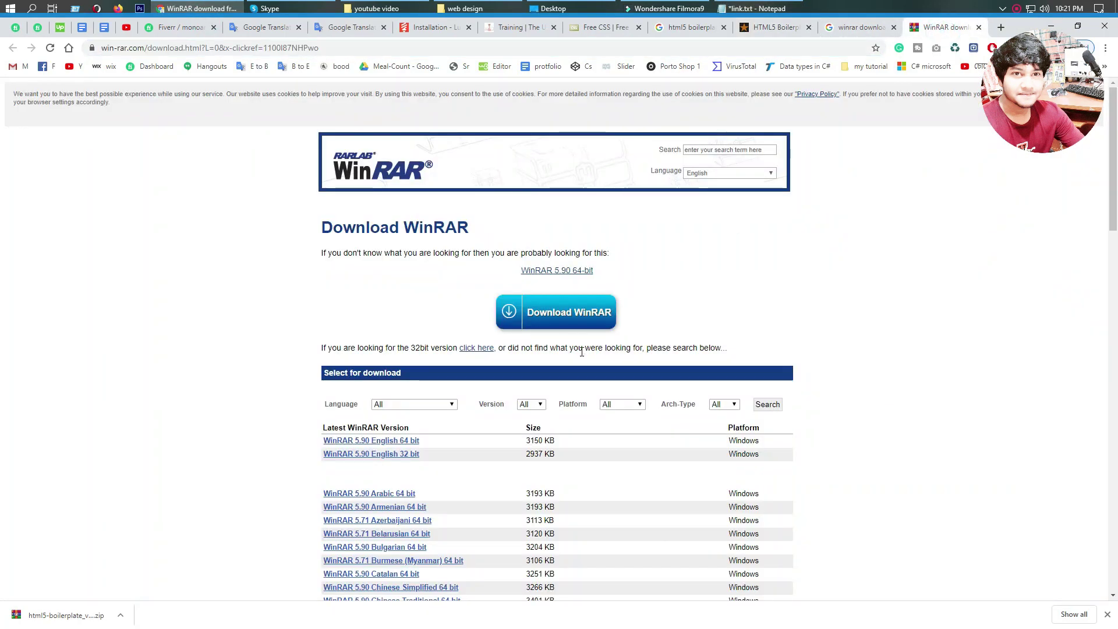
pyautogui.click(593, 311)
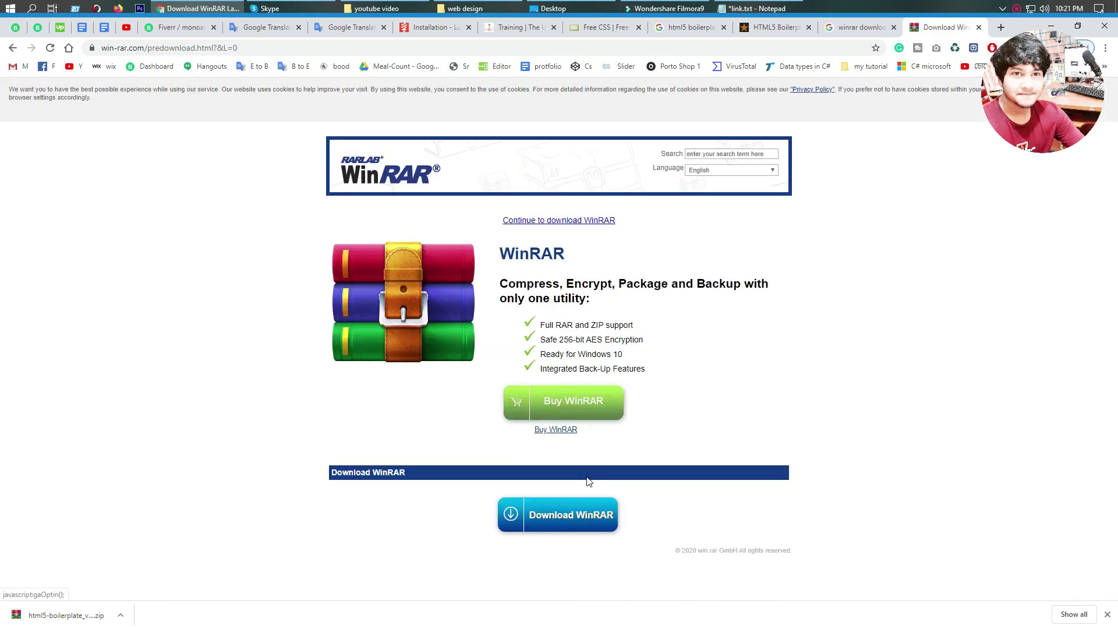
pyautogui.click(579, 518)
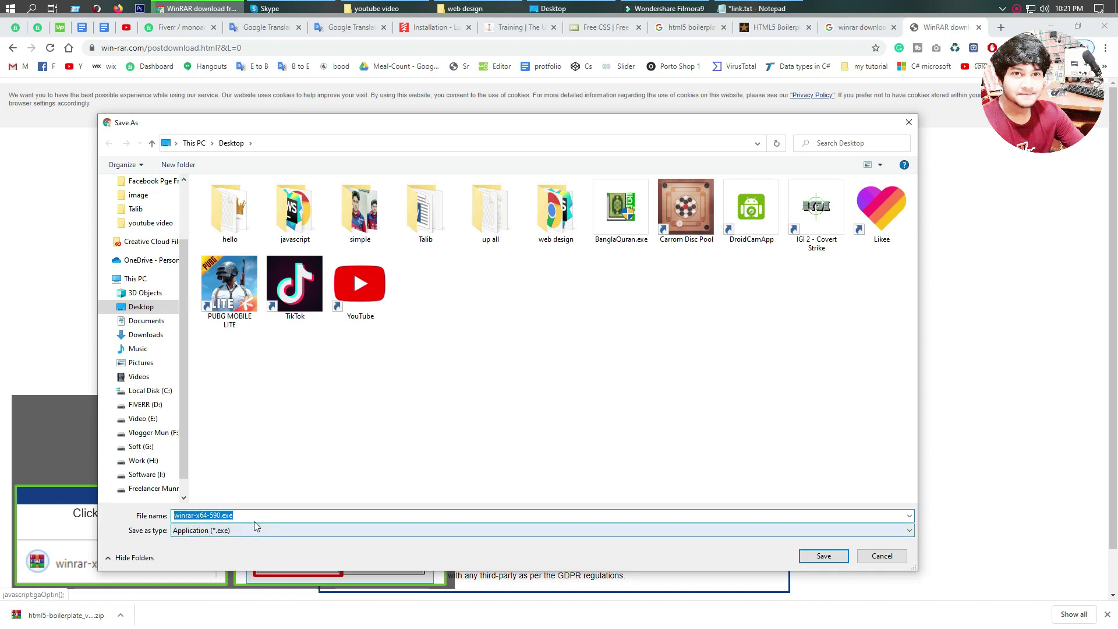
pyautogui.click(902, 559)
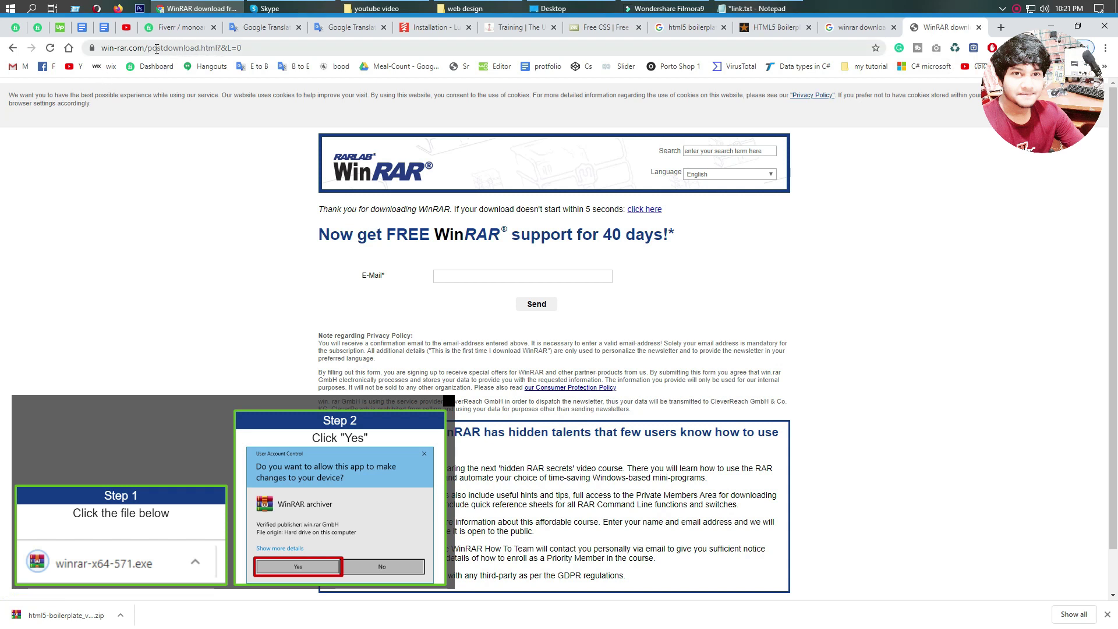
# Step: Remove postdownload.html?&L=0 from the win-rar.com address and load the WinRAR home page
pyautogui.click(300, 49)
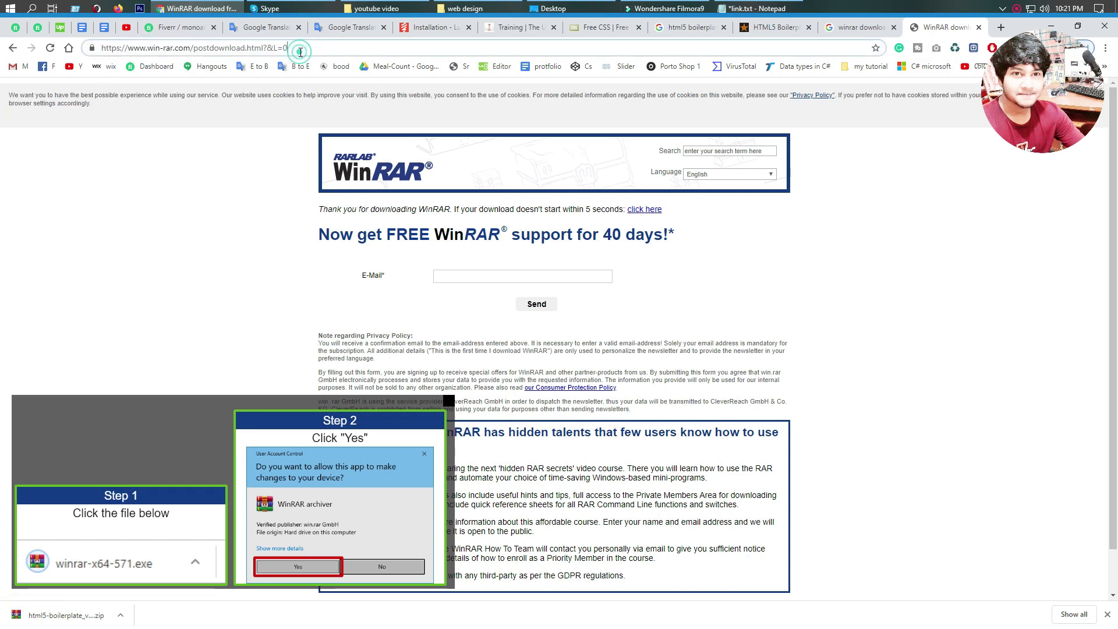
pyautogui.keyDown('shift'); pyautogui.click(193, 51); pyautogui.keyUp('shift')
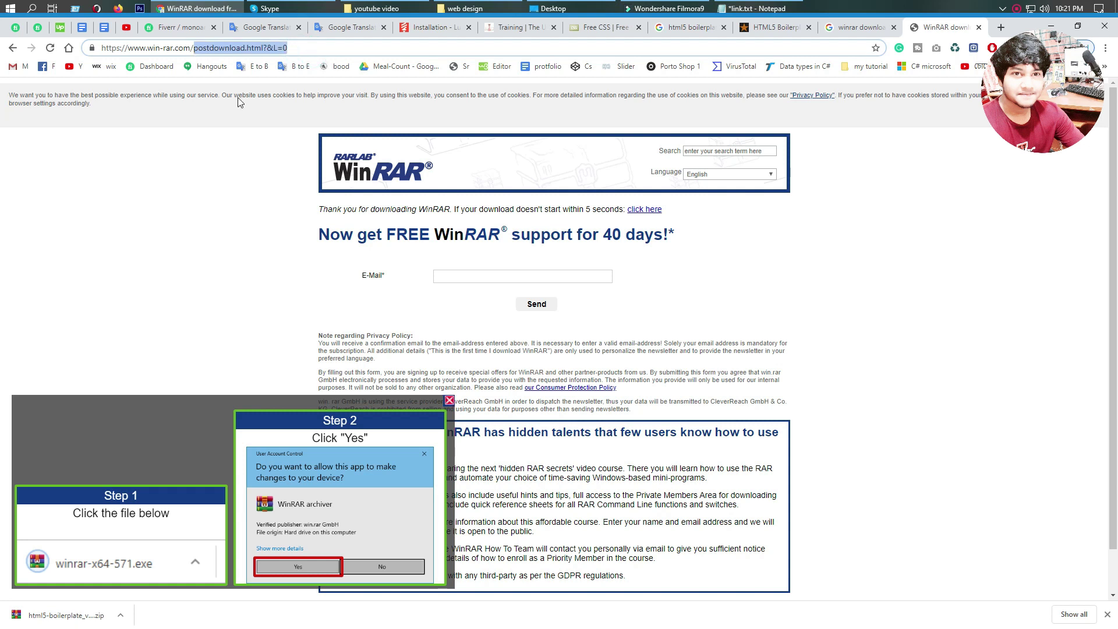
pyautogui.press('BackSpace')
pyautogui.press('Return')
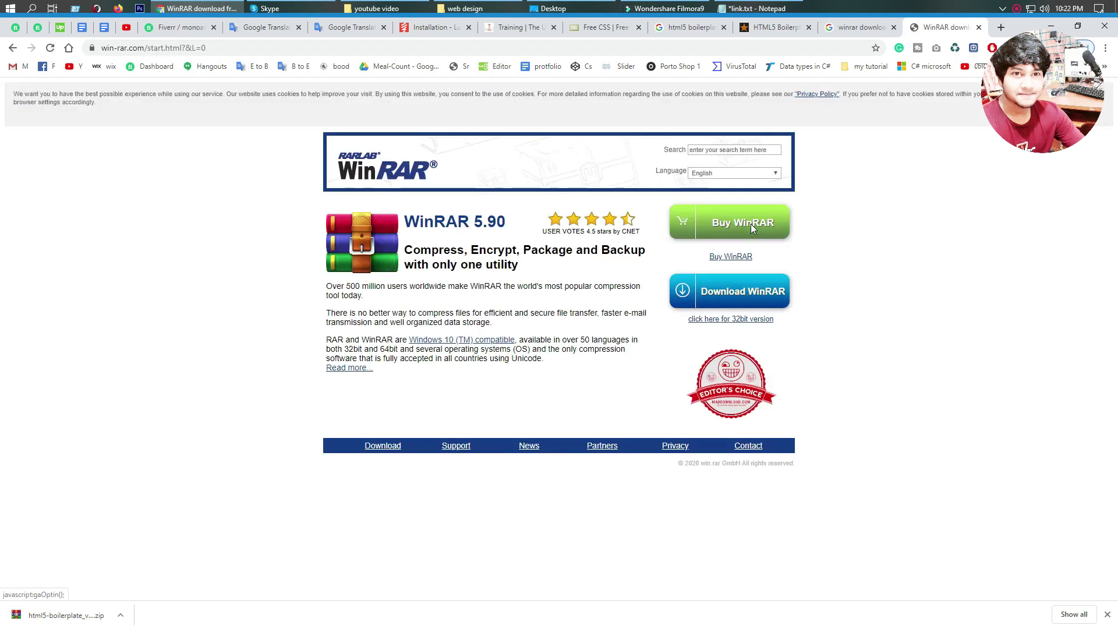
# Step: Copy the WinRAR home page address onto the third line of link.txt in Notepad, and save the file
pyautogui.click(261, 48)
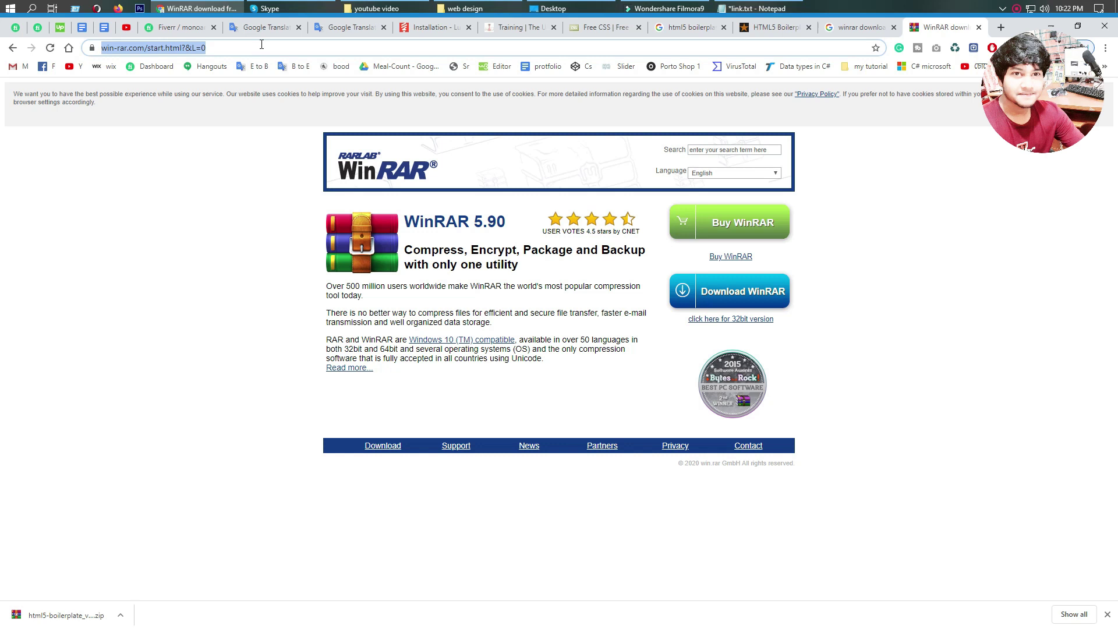
pyautogui.click(757, 8)
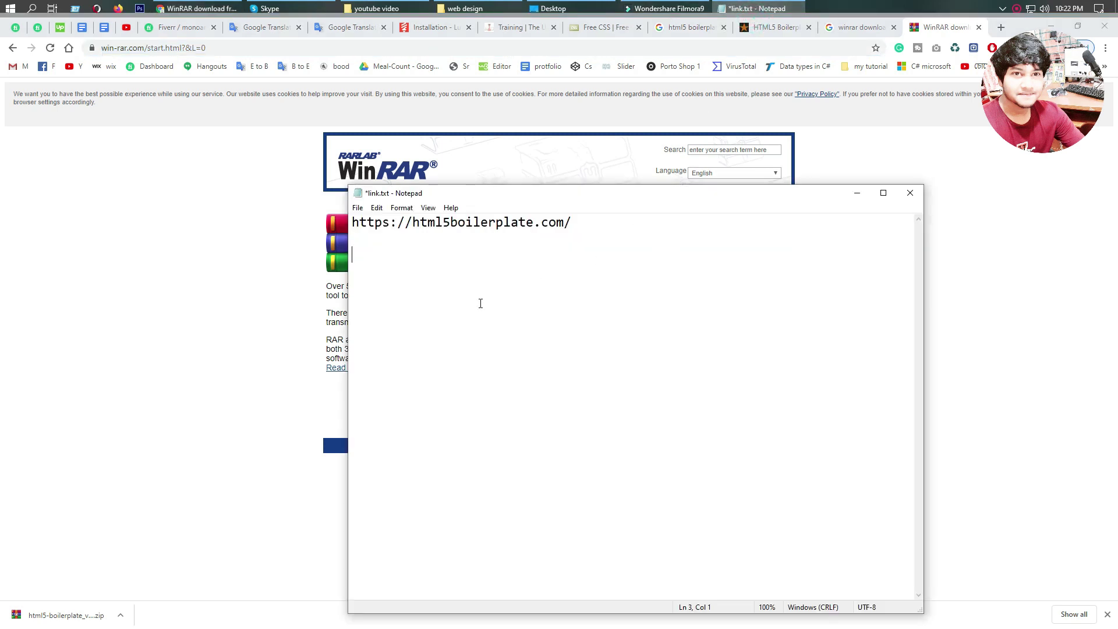
pyautogui.hotkey('ctrl', 'v')
pyautogui.hotkey('ctrl', 's')
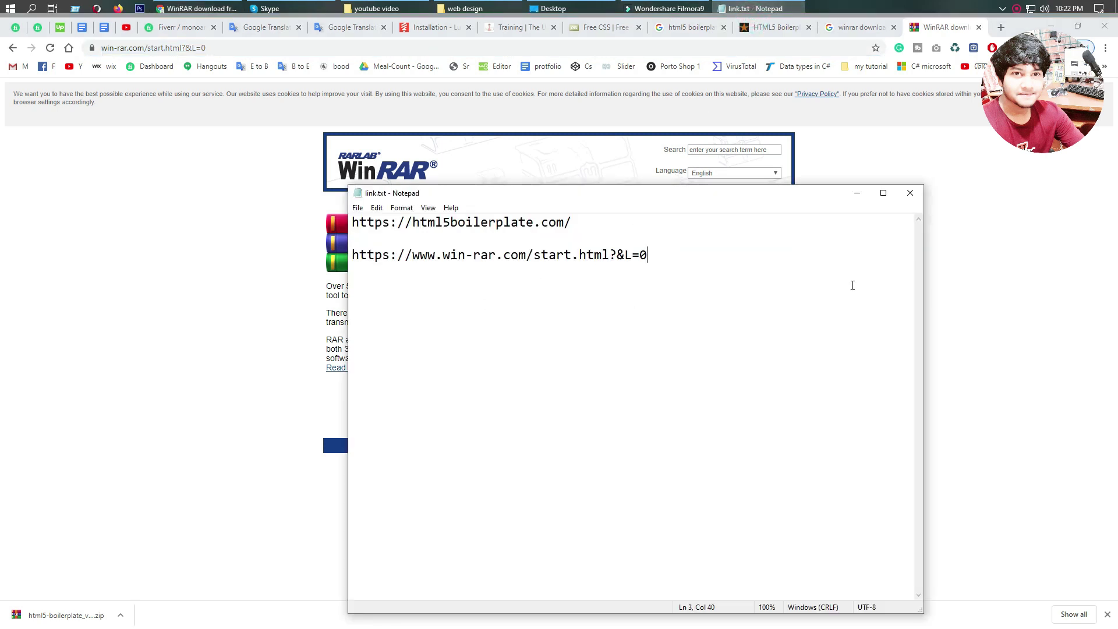
# Step: Close the WinRAR search and home page tabs, and minimize the browser and the link.txt window to show the desktop
pyautogui.click(982, 246)
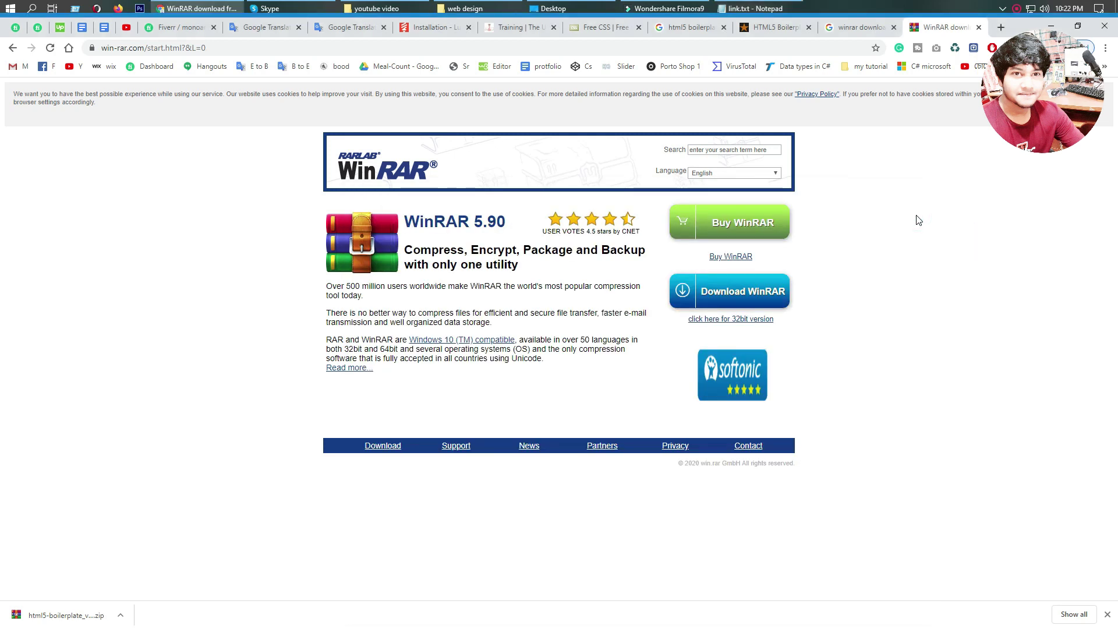
pyautogui.middleClick(854, 27)
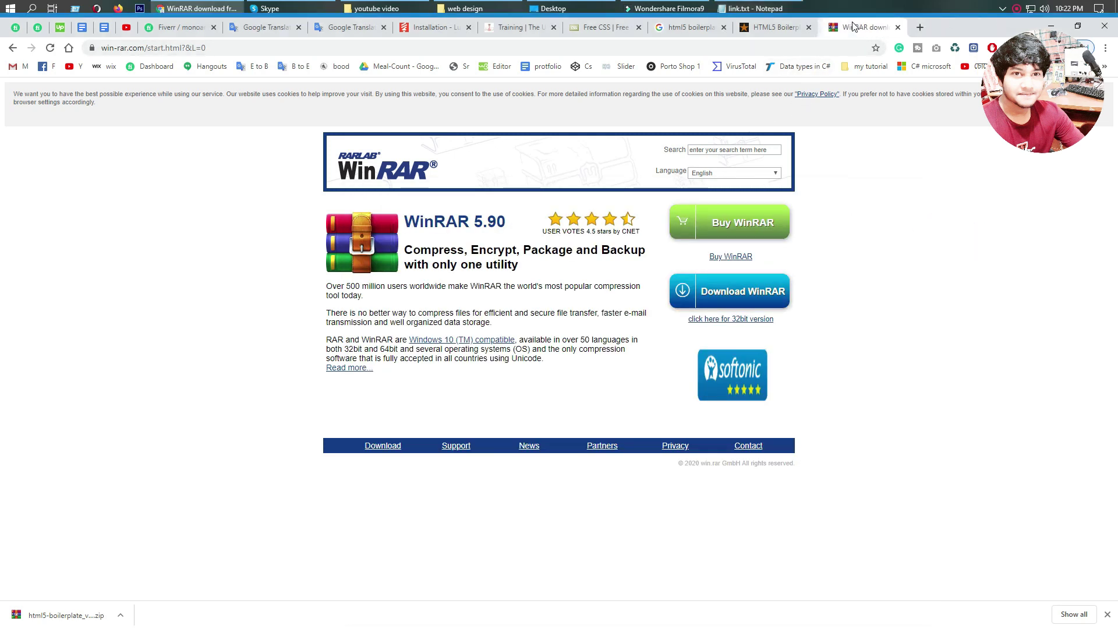
pyautogui.middleClick(853, 27)
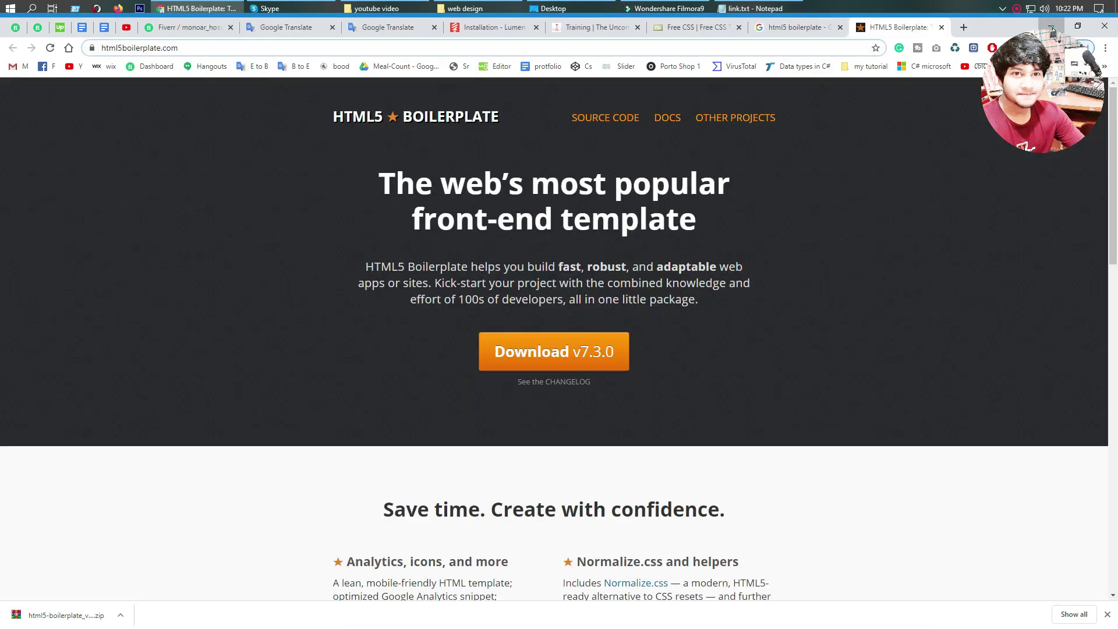
pyautogui.click(1051, 26)
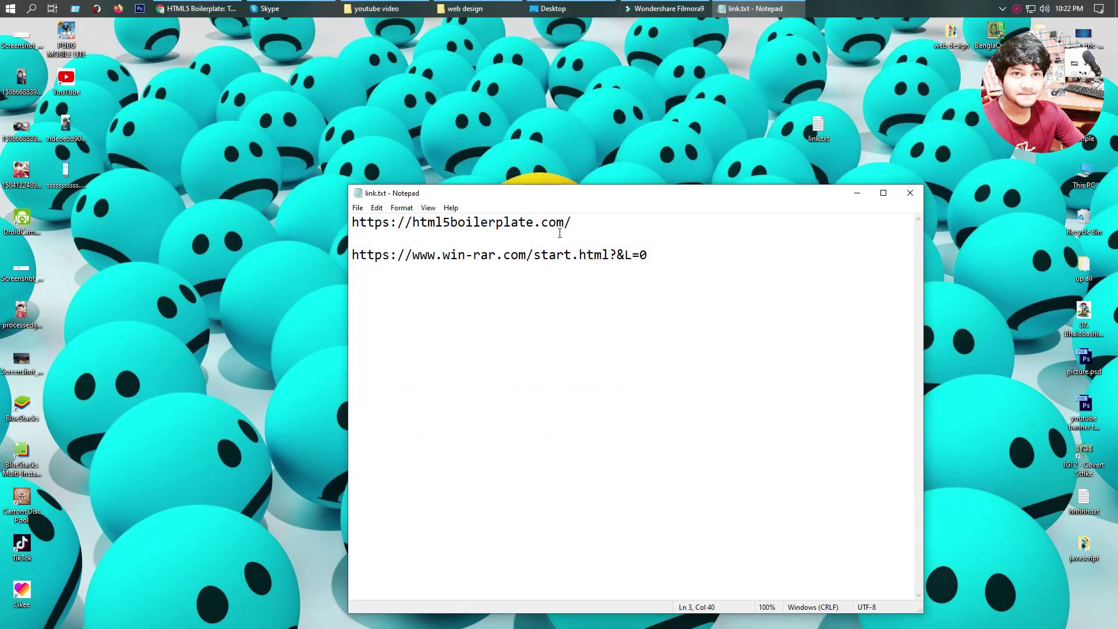
pyautogui.moveTo(573, 222); pyautogui.dragTo(321, 211)
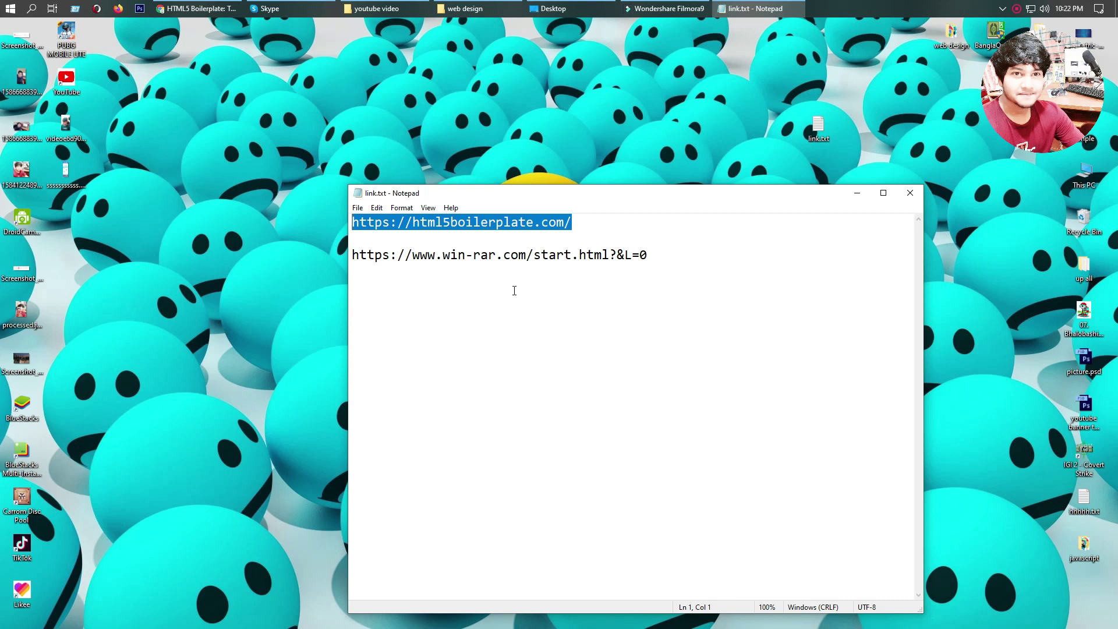
pyautogui.click(856, 193)
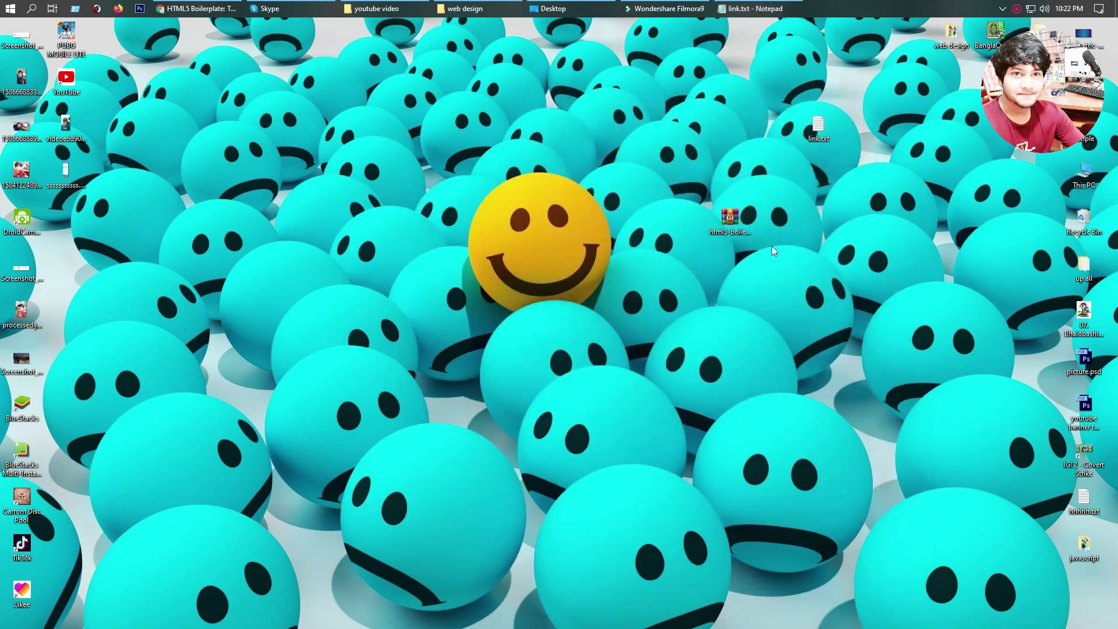
# Step: Extract the html5-boilerplate zip on the desktop with WinRAR into its own html5-boilerplate_v7.3.0 folder
pyautogui.doubleClick(731, 222)
pyautogui.moveTo(679, 184); pyautogui.dragTo(745, 260)
pyautogui.rightClick(731, 221)
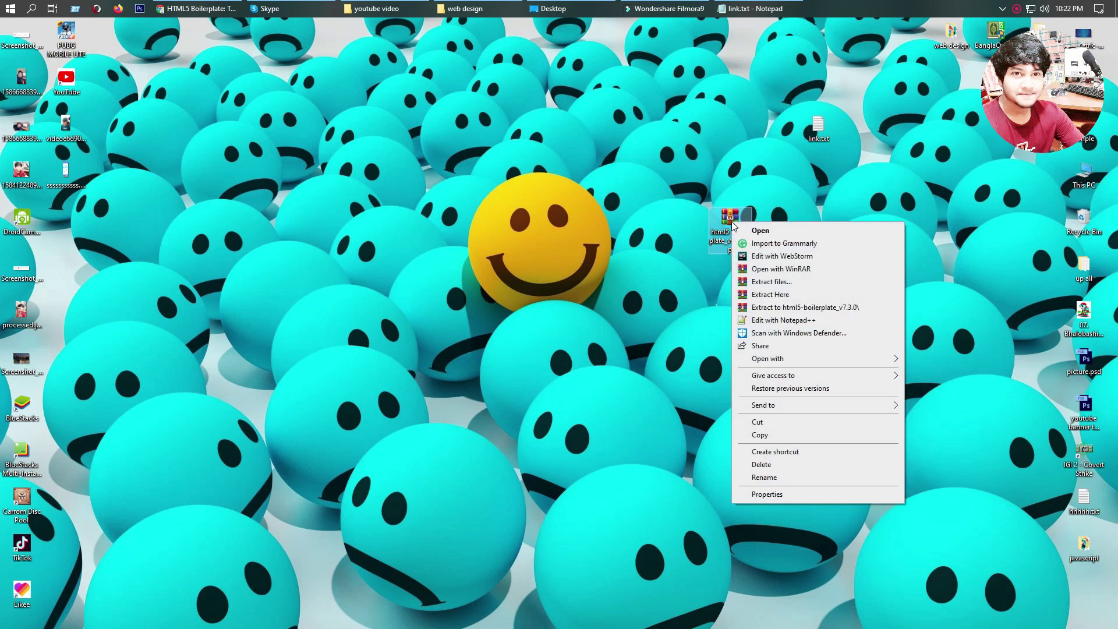
pyautogui.click(831, 310)
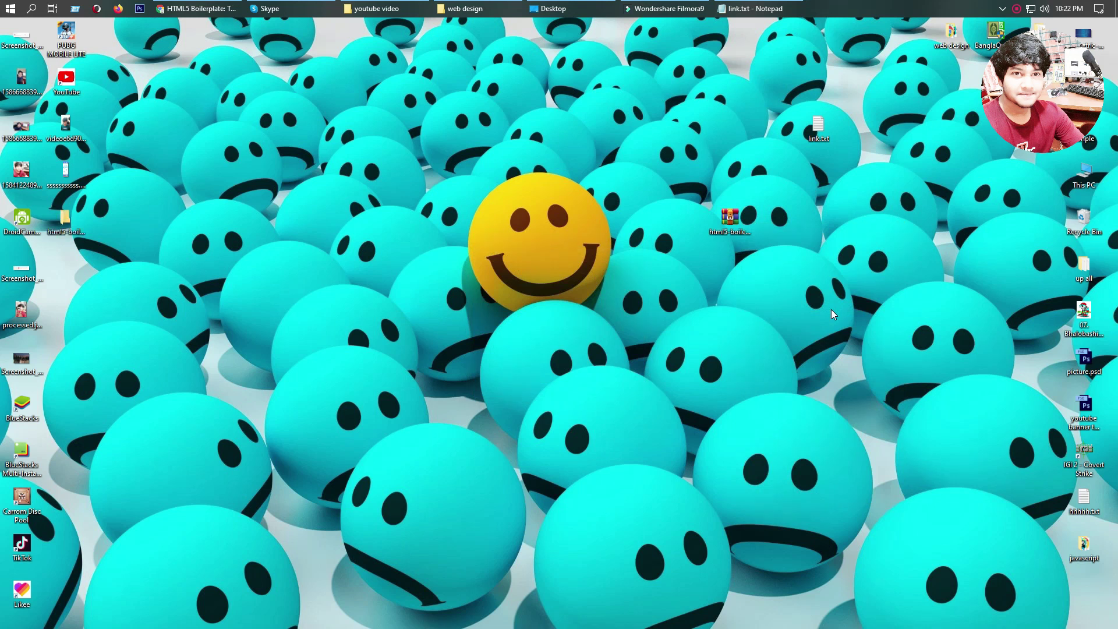
# Step: Move the extracted html5-boilerplate folder to the open middle area of the desktop, and place the zip file below it
pyautogui.moveTo(66, 224); pyautogui.dragTo(652, 178)
pyautogui.click(748, 227)
pyautogui.moveTo(748, 227); pyautogui.dragTo(793, 297)
pyautogui.moveTo(725, 327); pyautogui.dragTo(715, 307)
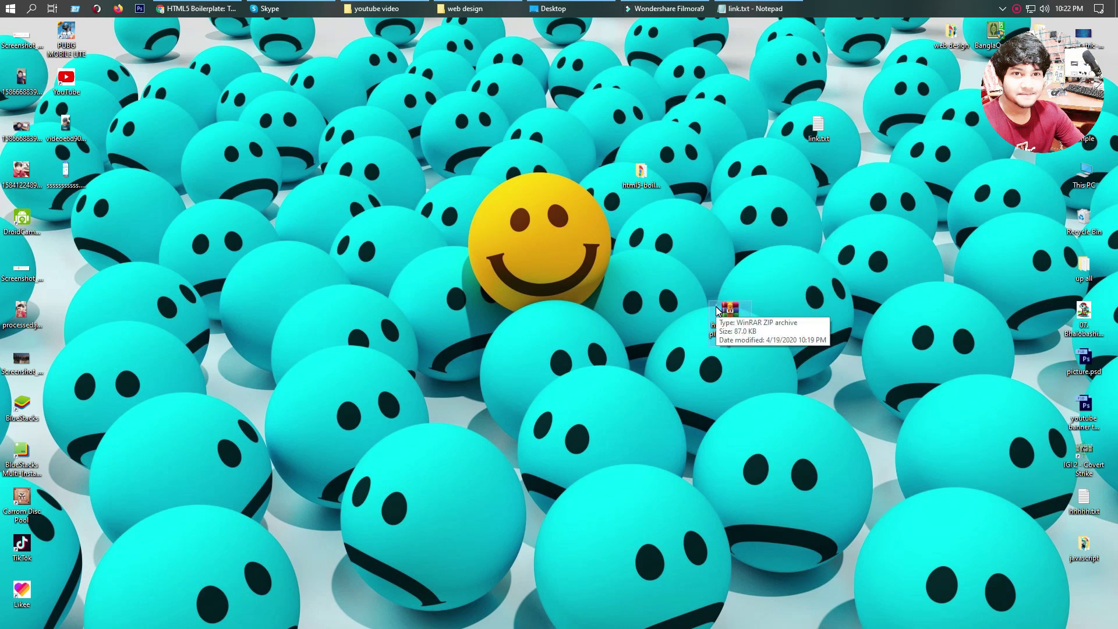
pyautogui.click(730, 331)
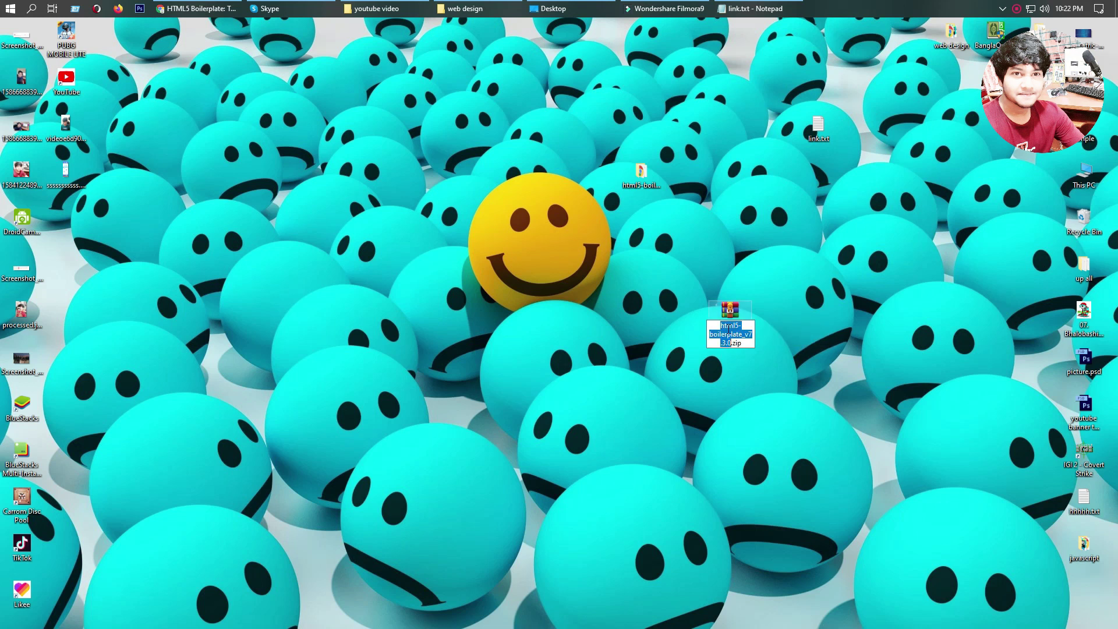
# Step: Delete the zip file from the desktop, and rename the extracted HTML5 Boilerplate folder as Full website
pyautogui.moveTo(728, 314); pyautogui.dragTo(648, 221)
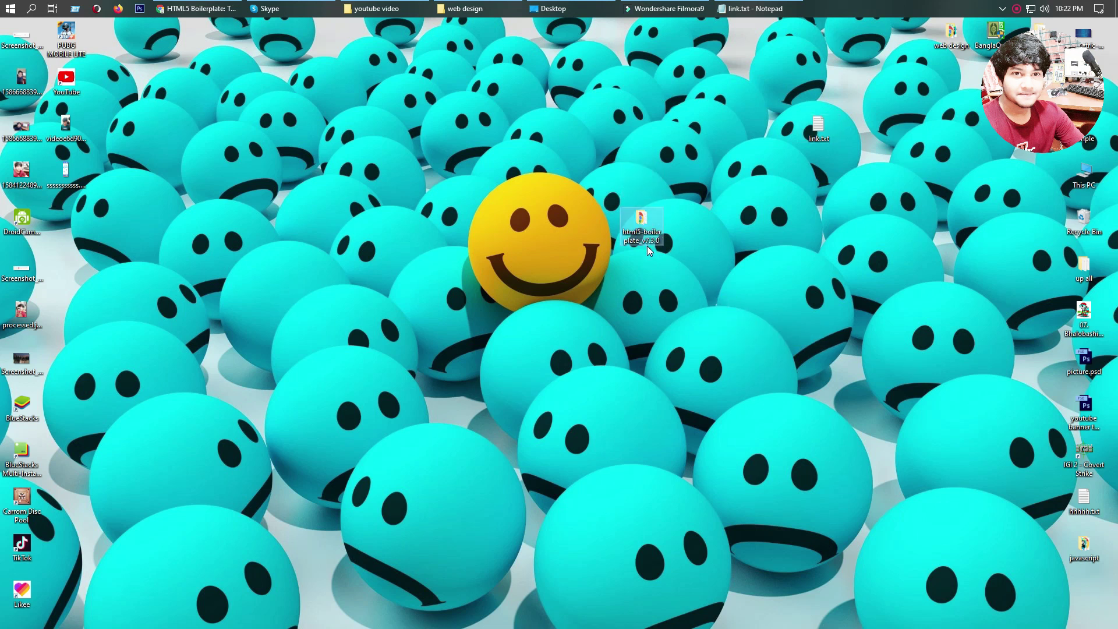
pyautogui.click(645, 243)
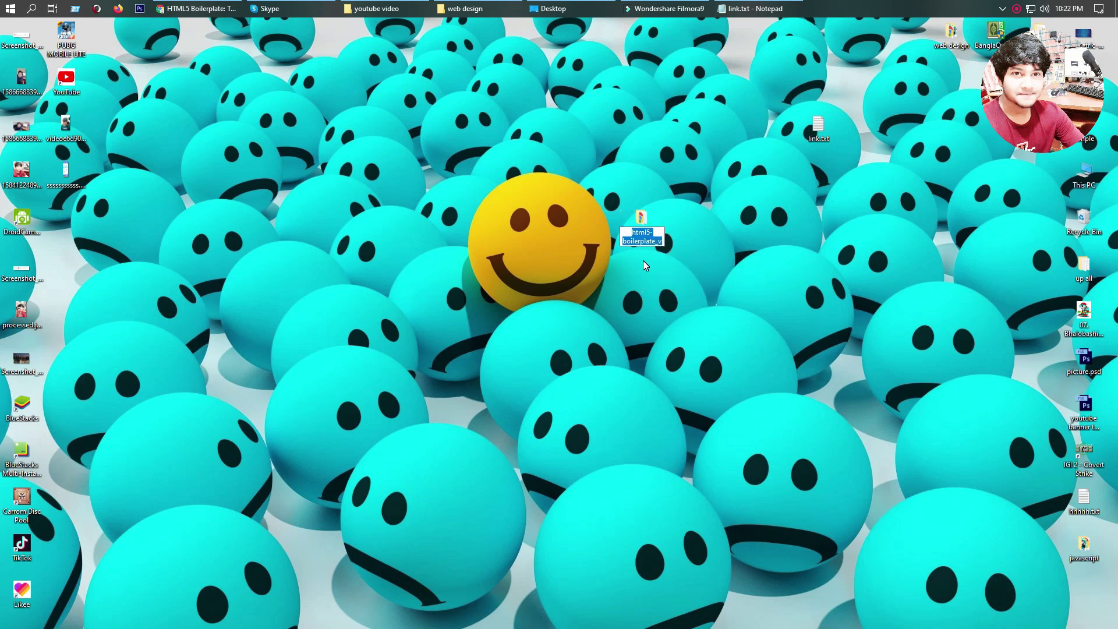
pyautogui.write('Full website')
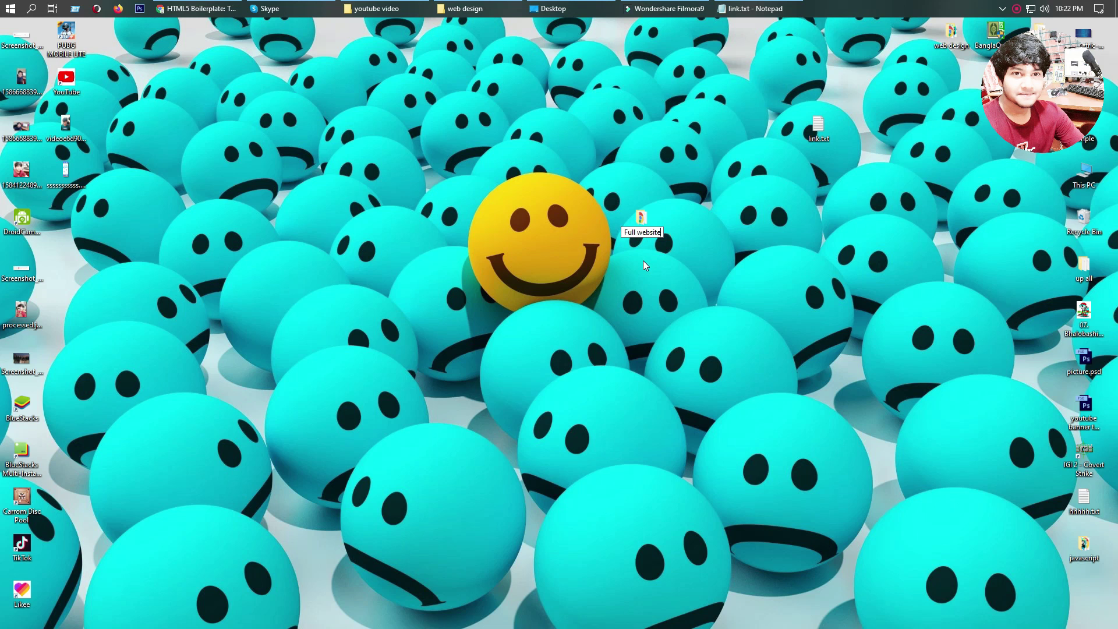
pyautogui.press('Return')
# Step: Open the Full website folder, display its contents as large icons, and place its window in the middle of the desktop
pyautogui.press('Return')
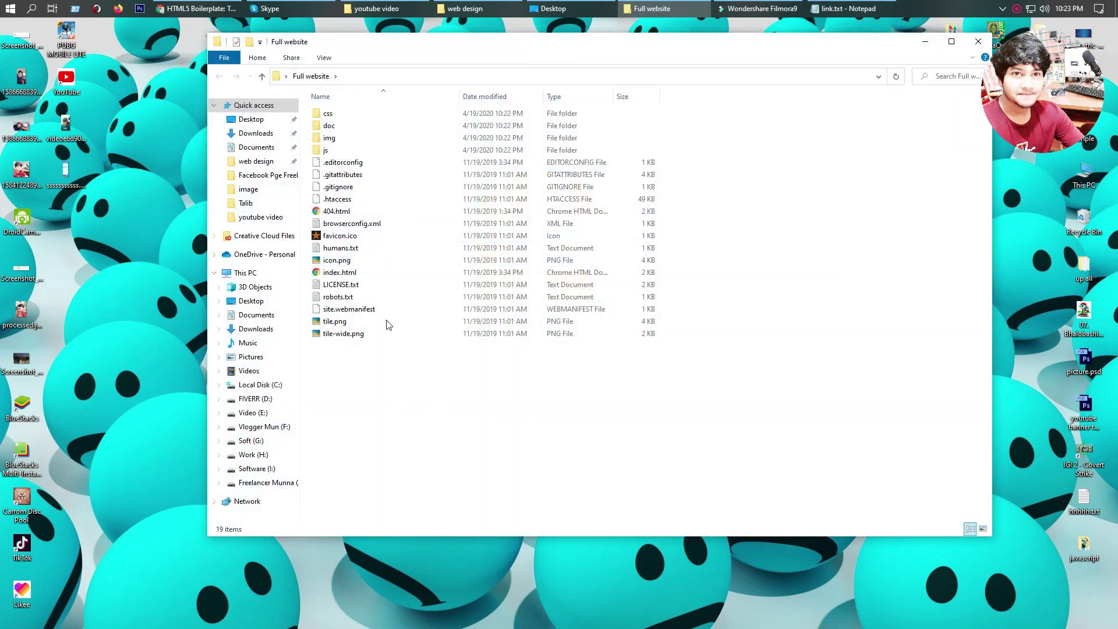
pyautogui.moveTo(370, 42); pyautogui.dragTo(625, 89)
pyautogui.keyDown('ctrl'); pyautogui.scroll(6, 670, 273); pyautogui.keyUp('ctrl')
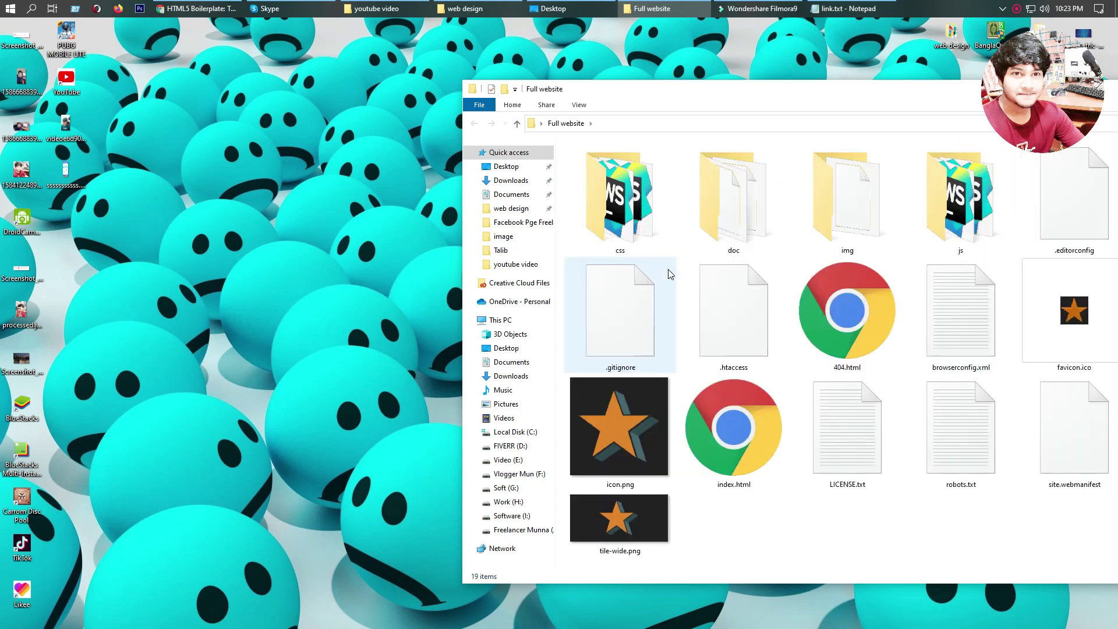
pyautogui.keyDown('ctrl'); pyautogui.scroll(-5, 669, 273); pyautogui.keyUp('ctrl')
pyautogui.keyDown('ctrl'); pyautogui.scroll(-3, 671, 273); pyautogui.keyUp('ctrl')
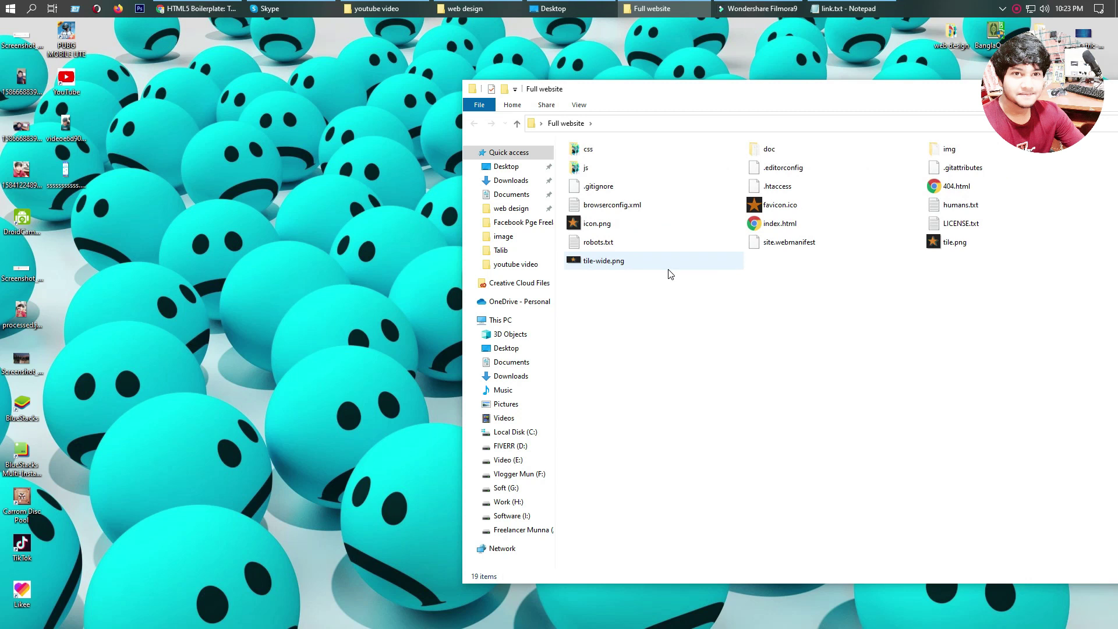
pyautogui.keyDown('ctrl'); pyautogui.scroll(-3, 670, 274); pyautogui.keyUp('ctrl')
pyautogui.keyDown('ctrl'); pyautogui.scroll(6, 669, 274); pyautogui.keyUp('ctrl')
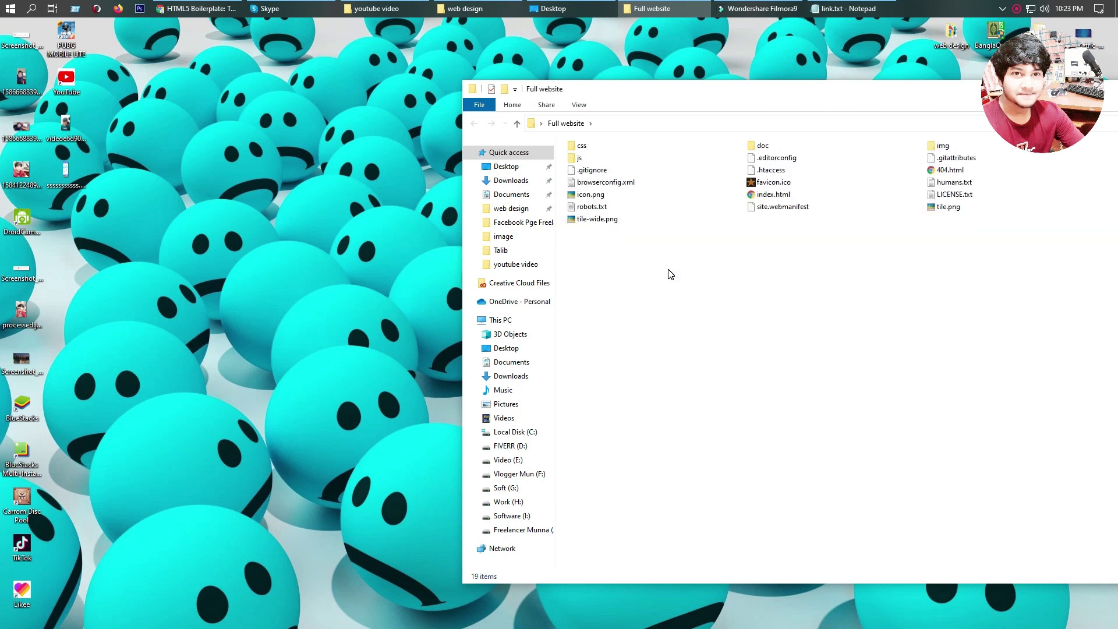
pyautogui.keyDown('ctrl'); pyautogui.scroll(1, 669, 270); pyautogui.keyUp('ctrl')
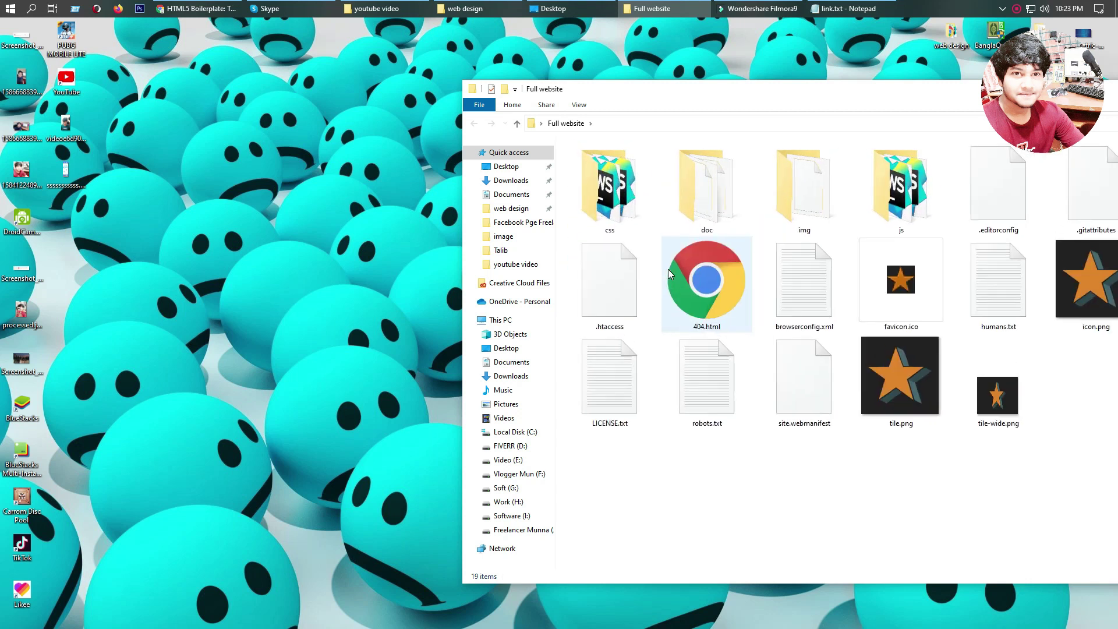
pyautogui.moveTo(810, 88); pyautogui.dragTo(577, 66)
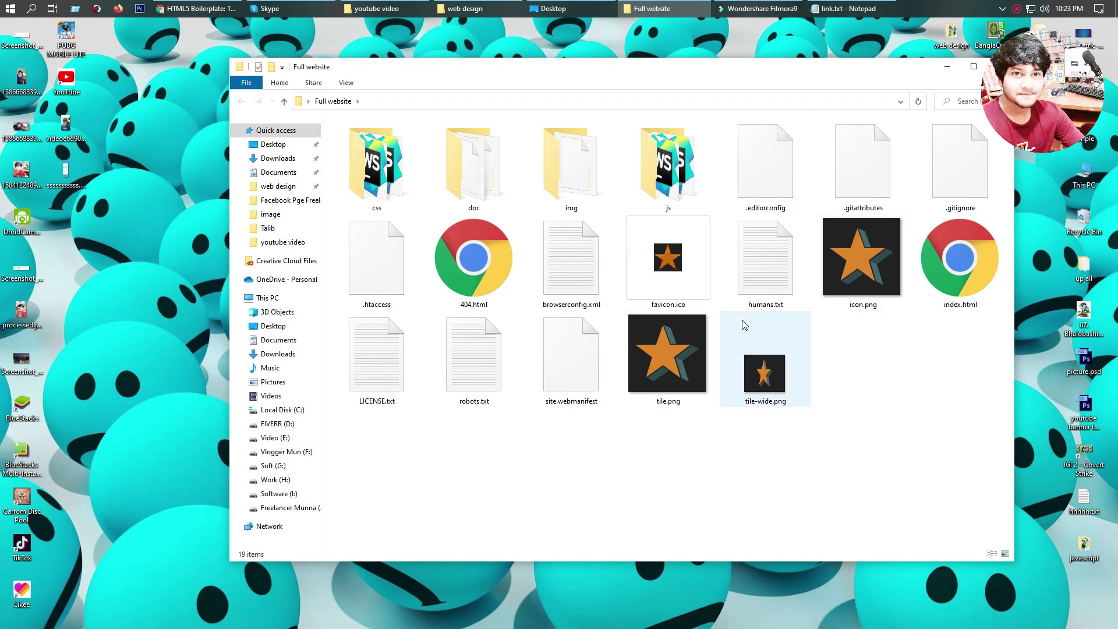
# Step: Check the contents of the doc folder, and delete that folder from Full website
pyautogui.click(368, 156)
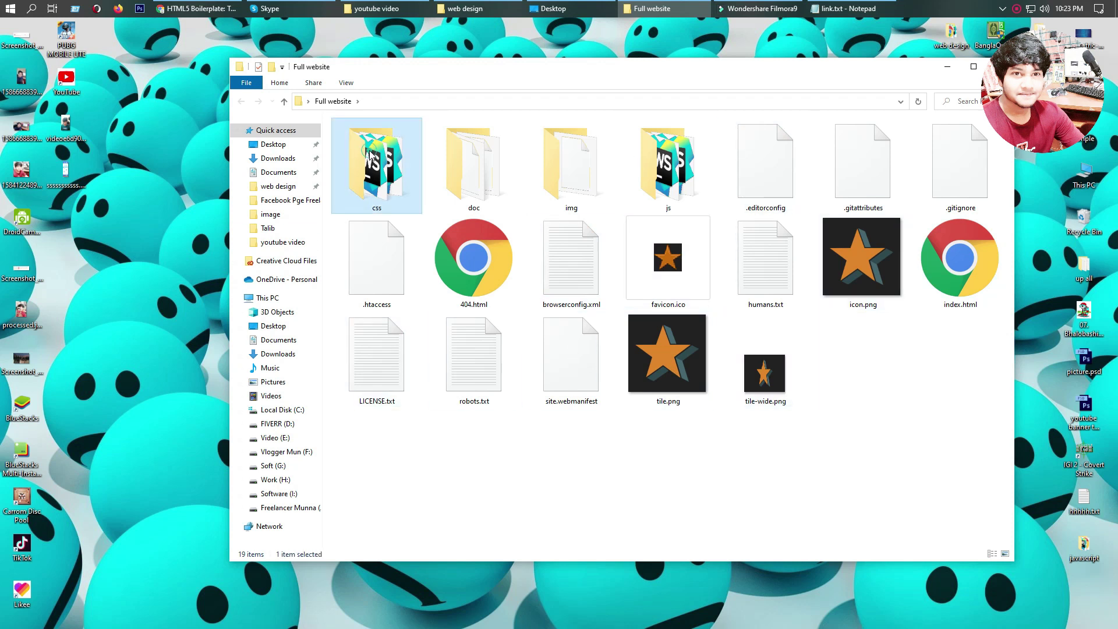
pyautogui.click(482, 181)
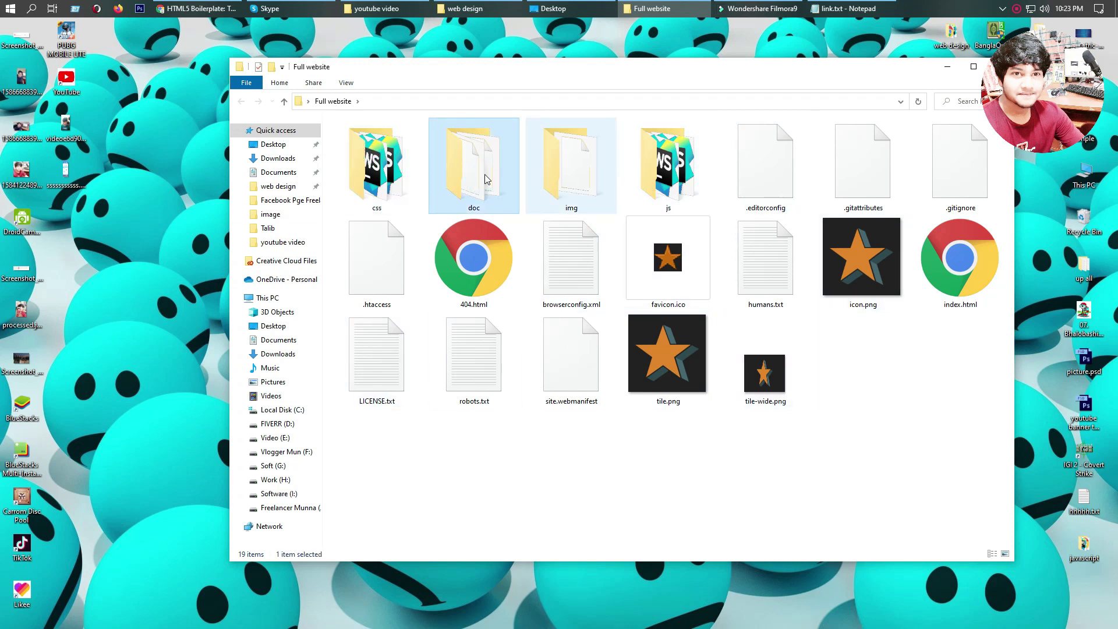
pyautogui.click(381, 179)
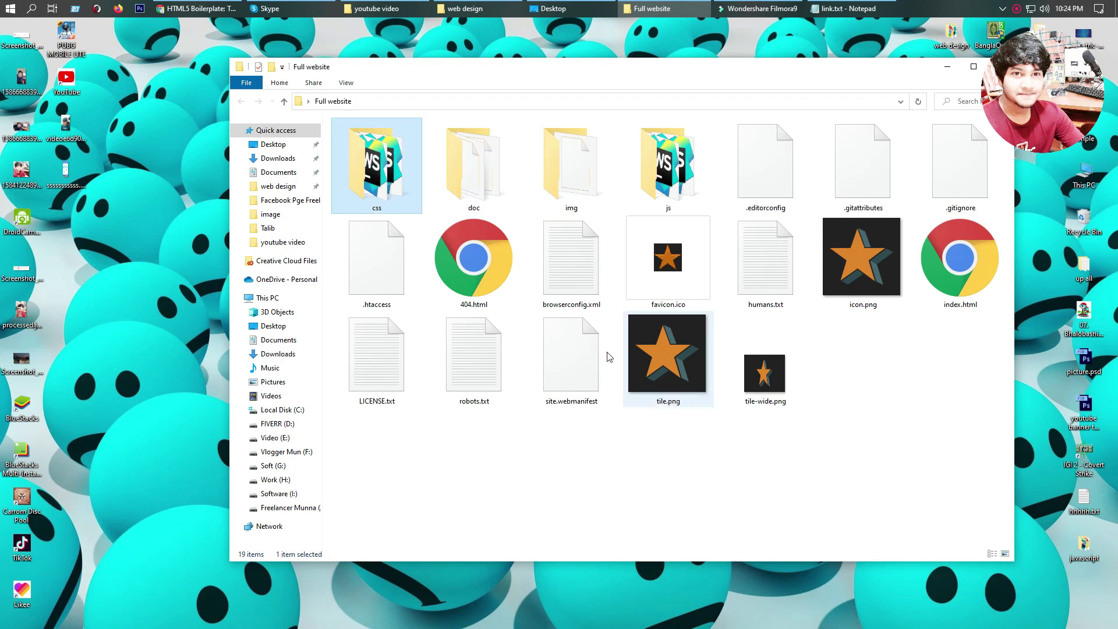
pyautogui.click(369, 165)
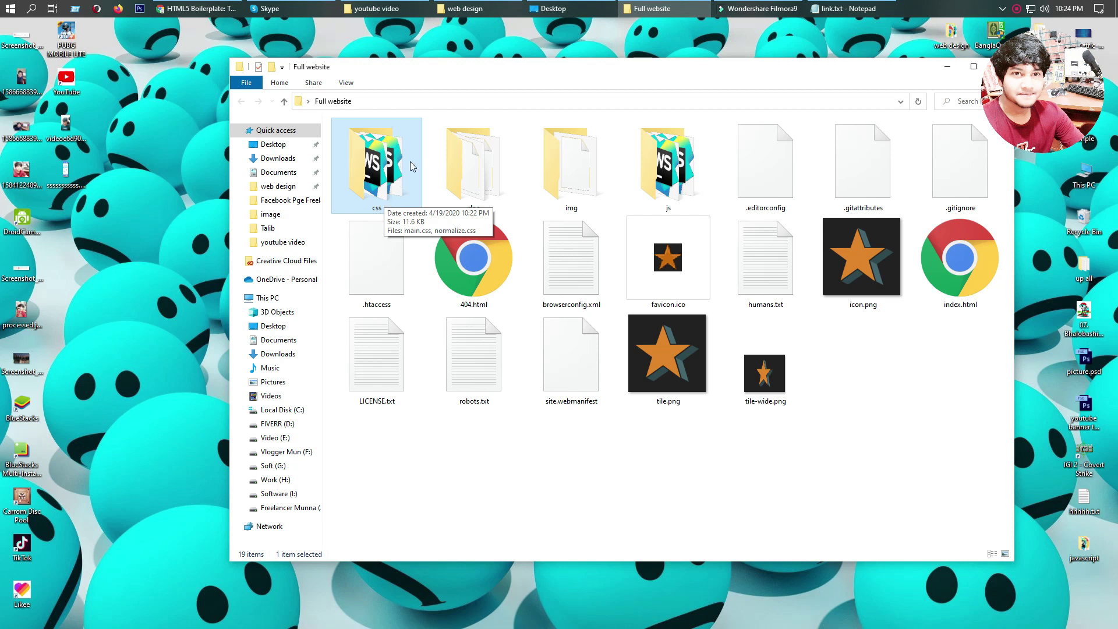
pyautogui.click(466, 191)
pyautogui.doubleClick(466, 191)
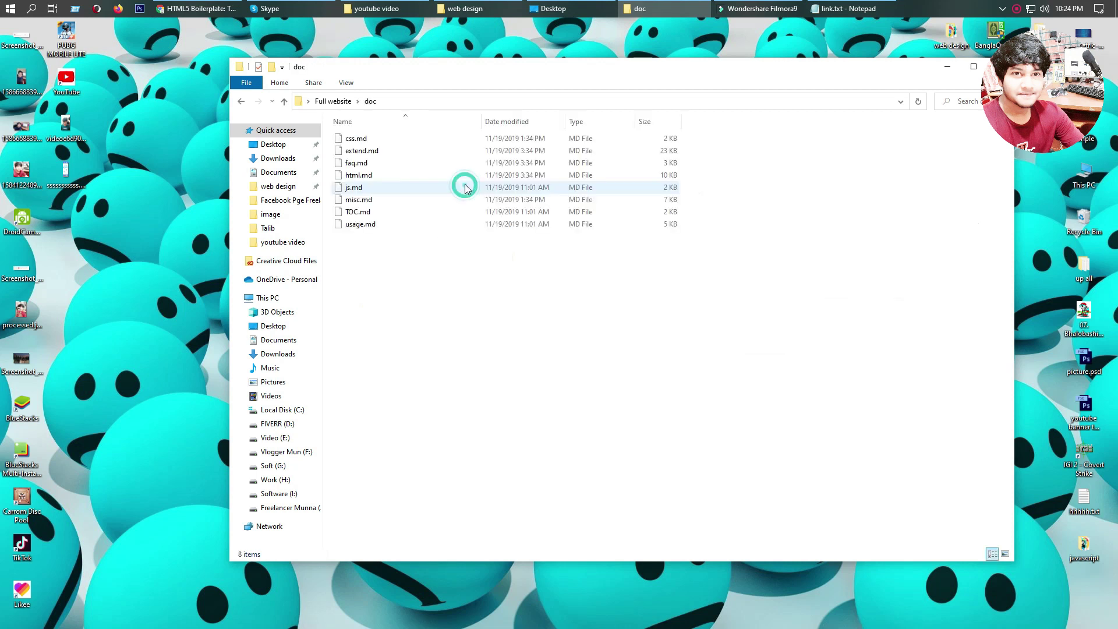
pyautogui.click(284, 101)
pyautogui.moveTo(365, 176); pyautogui.dragTo(366, 177)
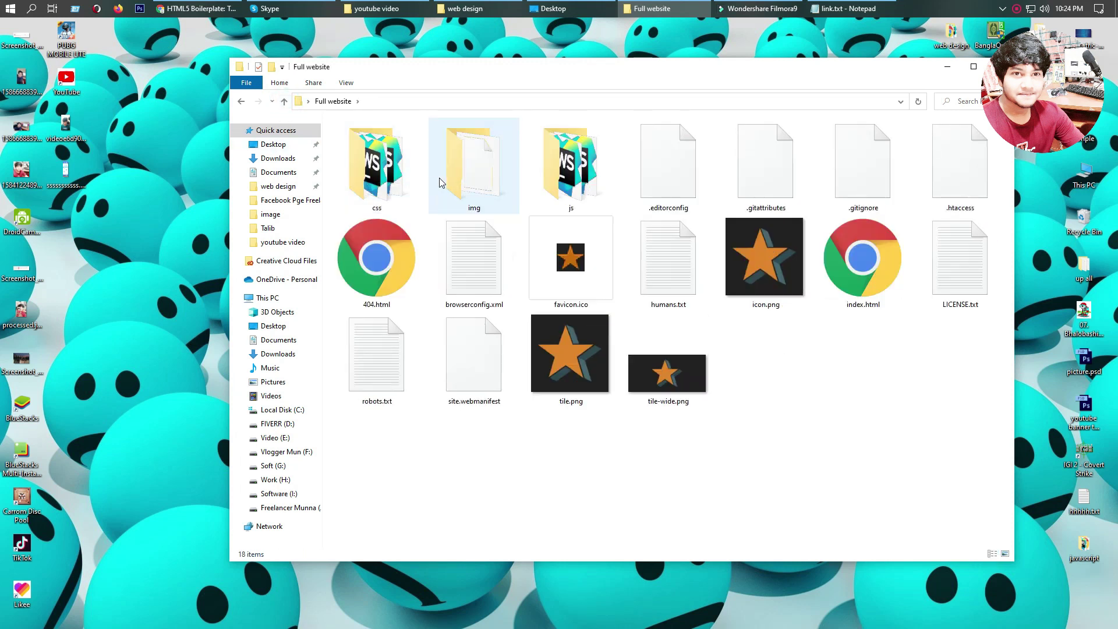
# Step: Delete the .editorconfig, .gitattributes, .gitignore, .htaccess and 404.html files from the Full website folder
pyautogui.click(482, 176)
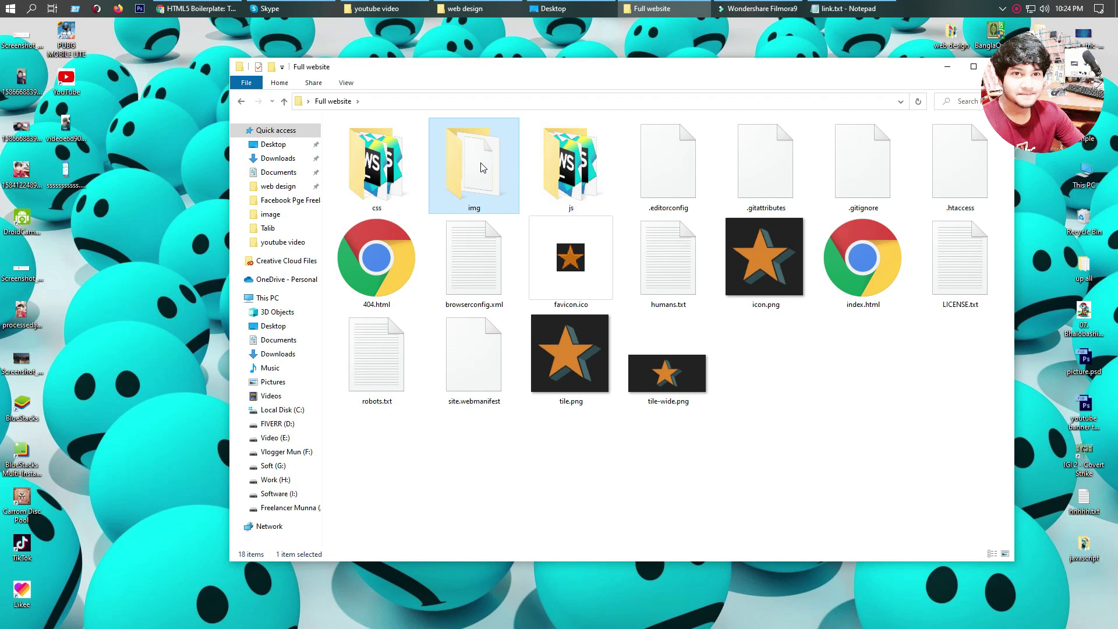
pyautogui.moveTo(481, 167); pyautogui.dragTo(574, 185)
pyautogui.click(574, 185)
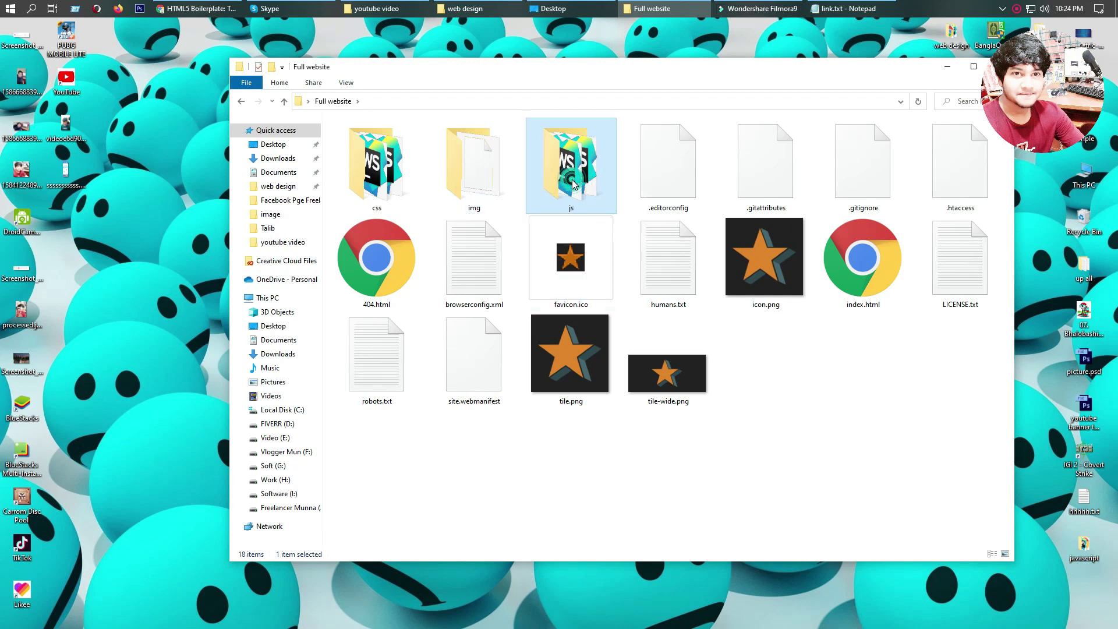
pyautogui.click(657, 173)
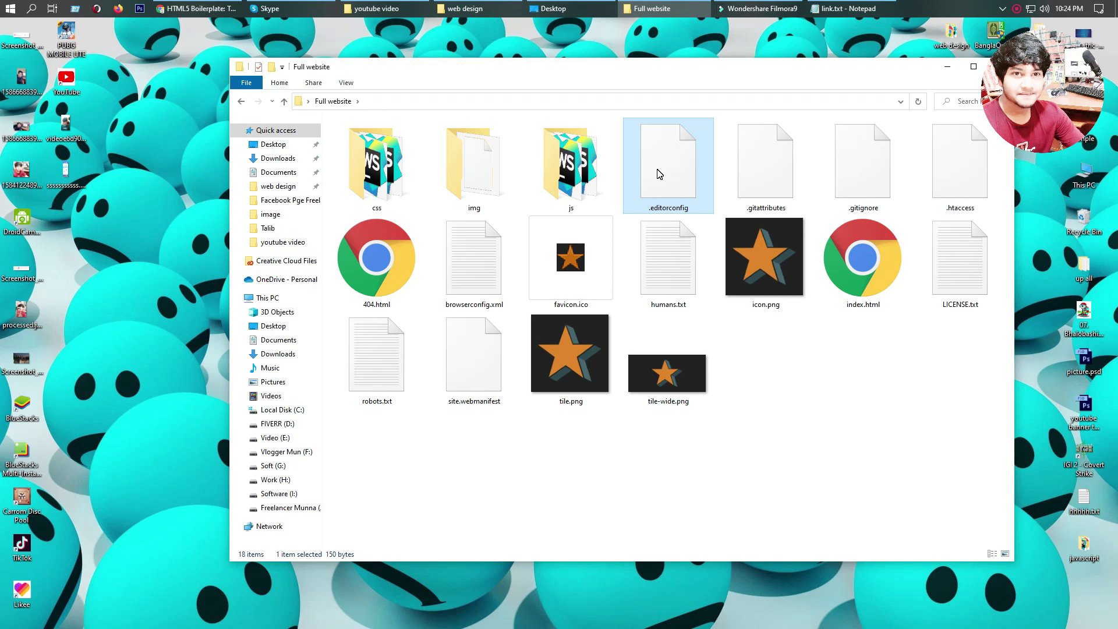
pyautogui.press('Delete')
pyautogui.click(659, 174)
pyautogui.press('Delete')
pyautogui.click(658, 174)
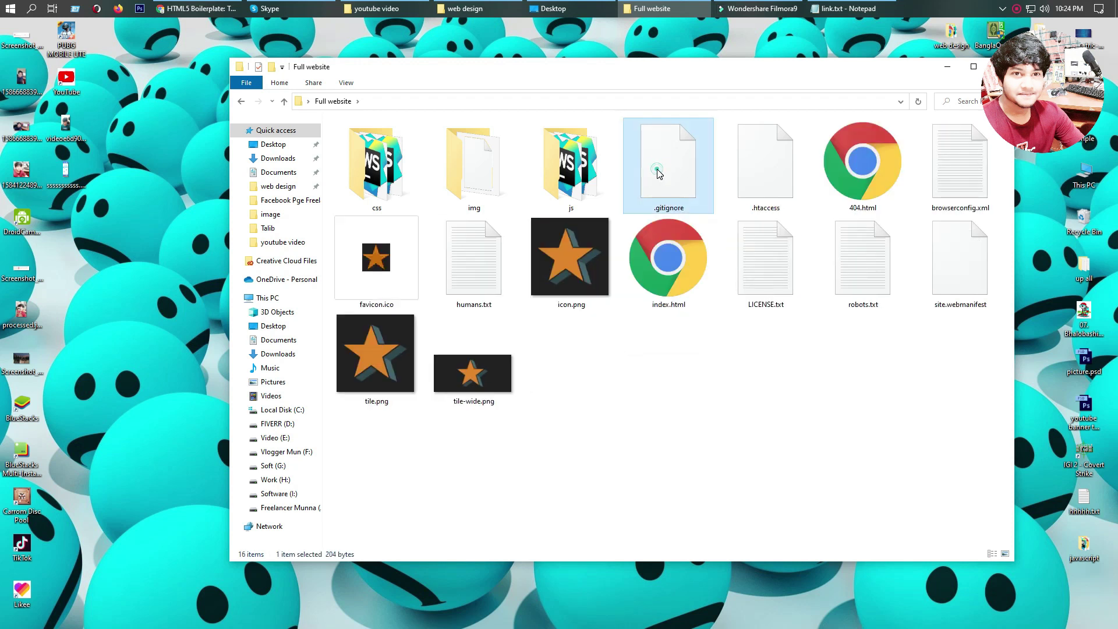
pyautogui.press('Delete')
pyautogui.press('Delete')
pyautogui.click(659, 174)
pyautogui.press('Delete')
# Step: Delete browserconfig.xml, humans.txt and icon.png from the Full website folder, keeping favicon.ico
pyautogui.click(658, 174)
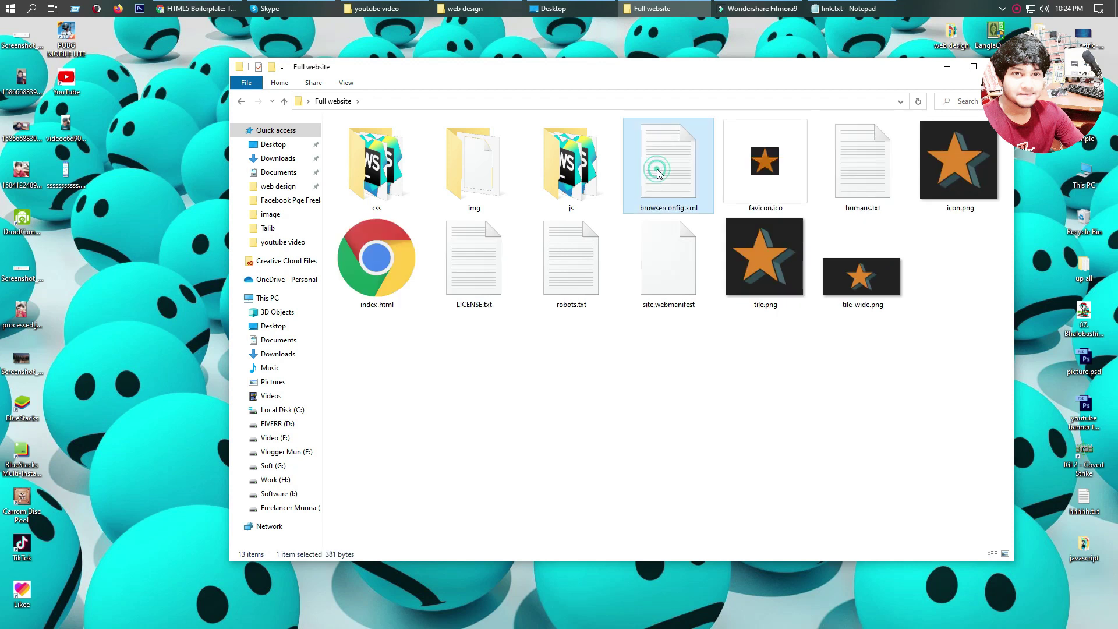
pyautogui.press('Delete')
pyautogui.click(660, 174)
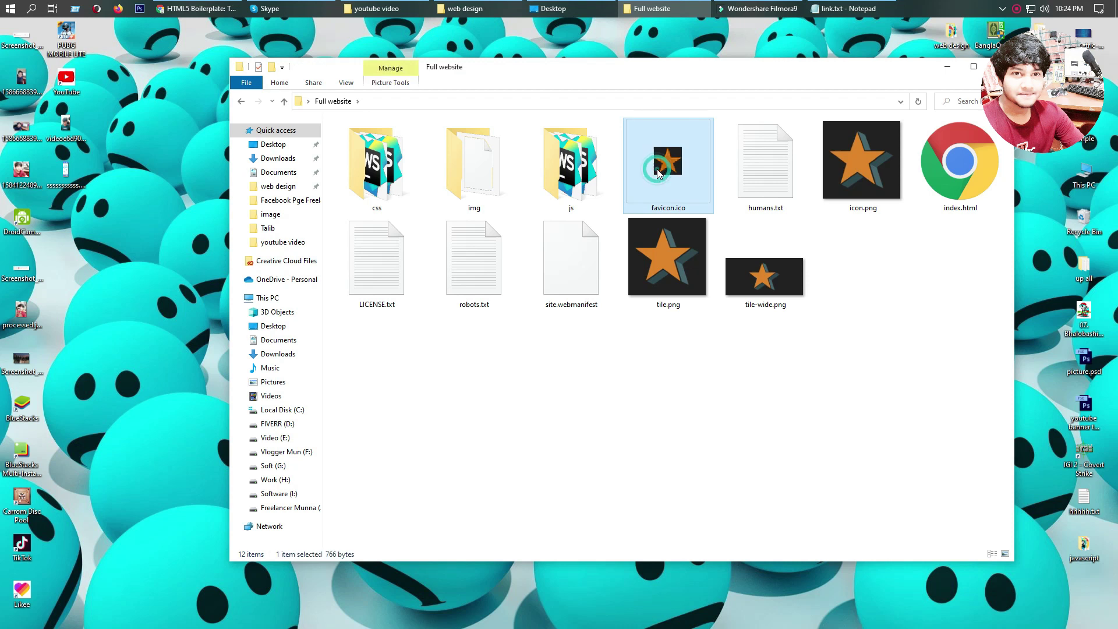
pyautogui.click(770, 186)
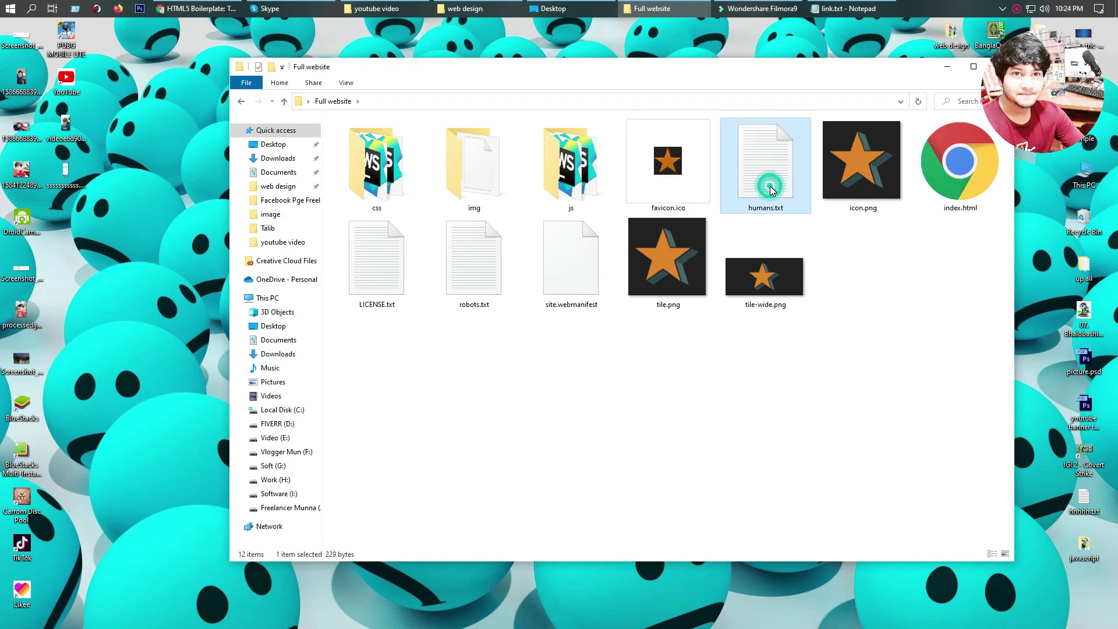
pyautogui.press('Delete')
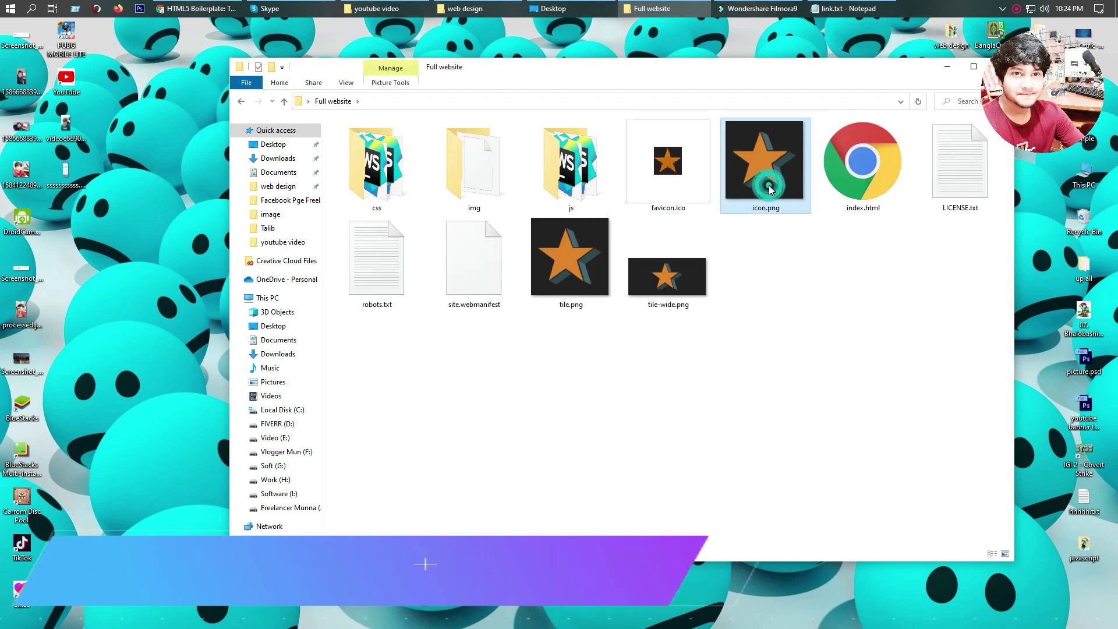
pyautogui.press('Delete')
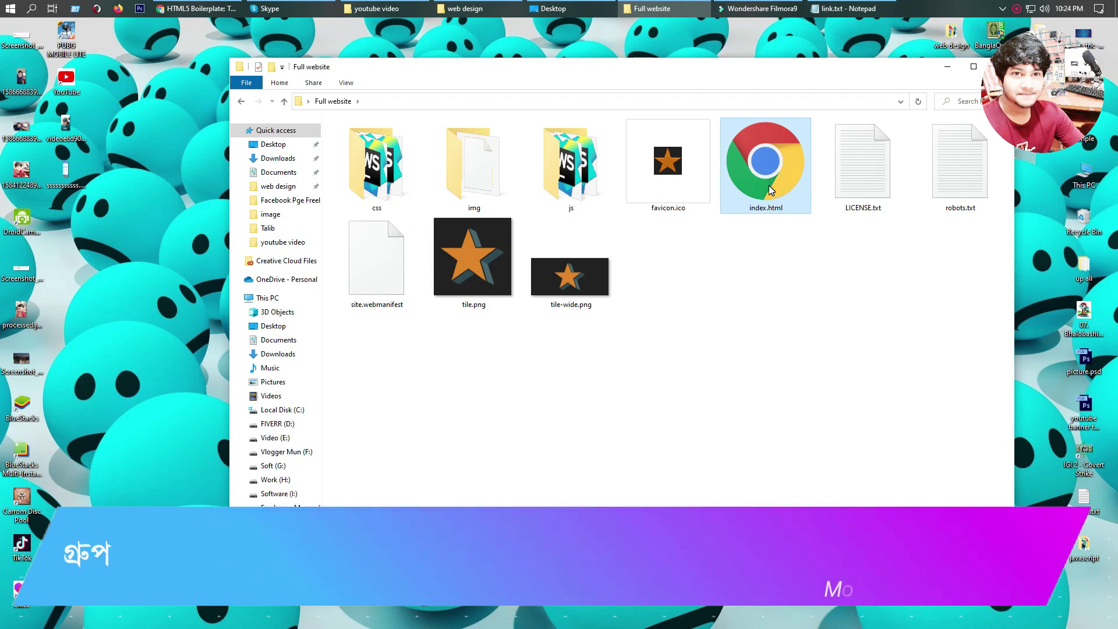
# Step: Delete LICENSE.txt, robots.txt, site.webmanifest, tile.png and tile-wide.png from the folder, keeping index.html
pyautogui.click(851, 175)
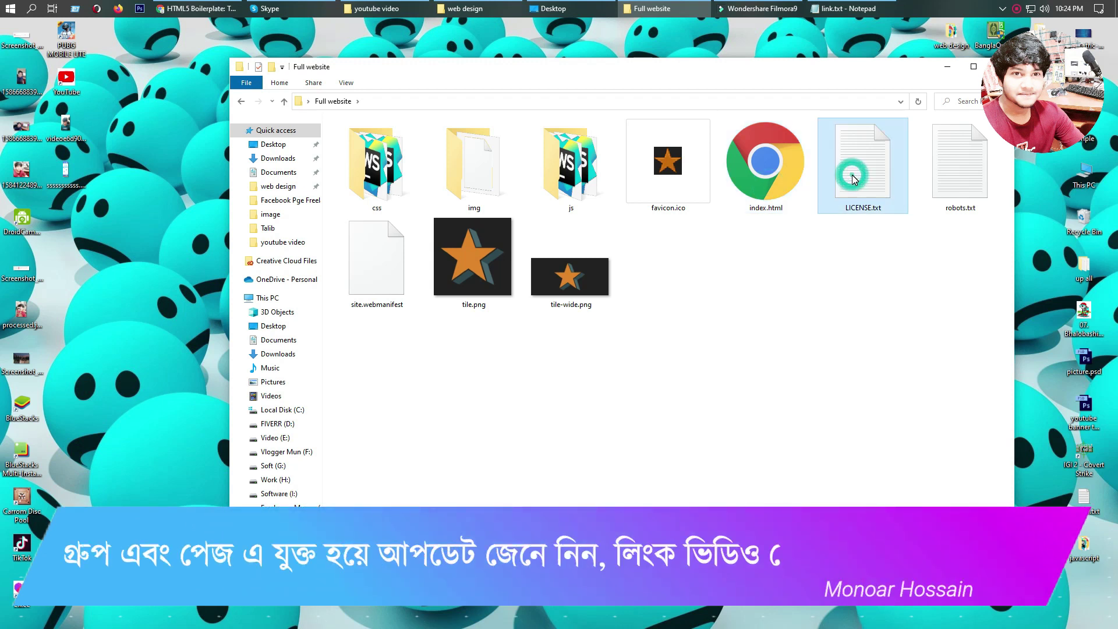
pyautogui.press('Delete')
pyautogui.press('Delete')
pyautogui.click(853, 180)
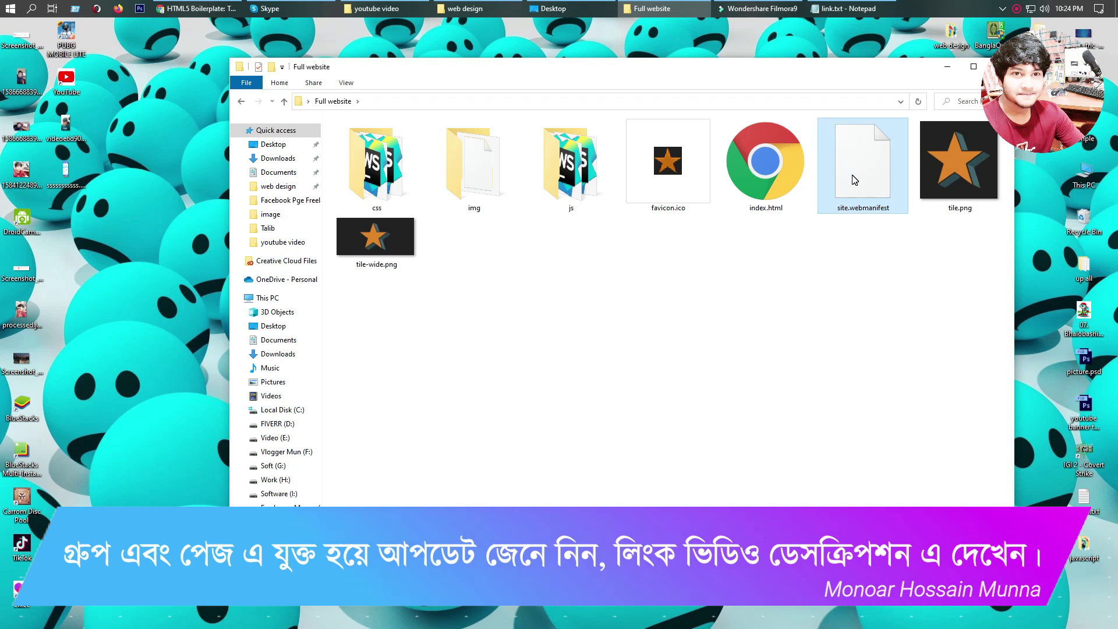
pyautogui.press('Delete')
pyautogui.click(853, 179)
pyautogui.press('Delete')
pyautogui.click(853, 180)
pyautogui.press('Delete')
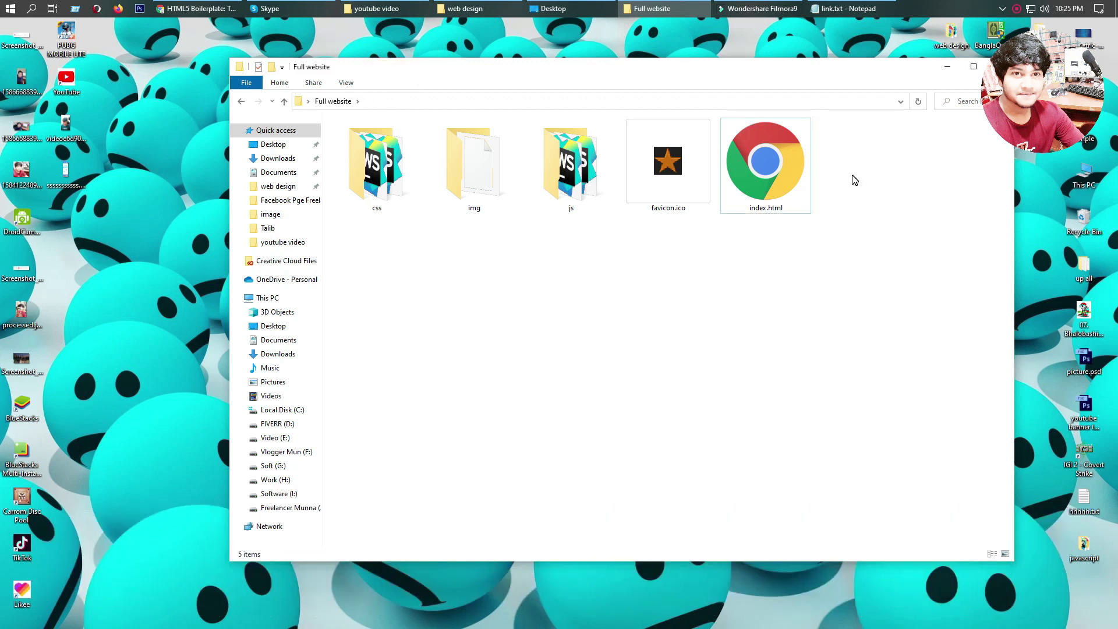
# Step: Review the css, img and js folders, favicon.ico and index.html kept in the Full website folder
pyautogui.press('alt')
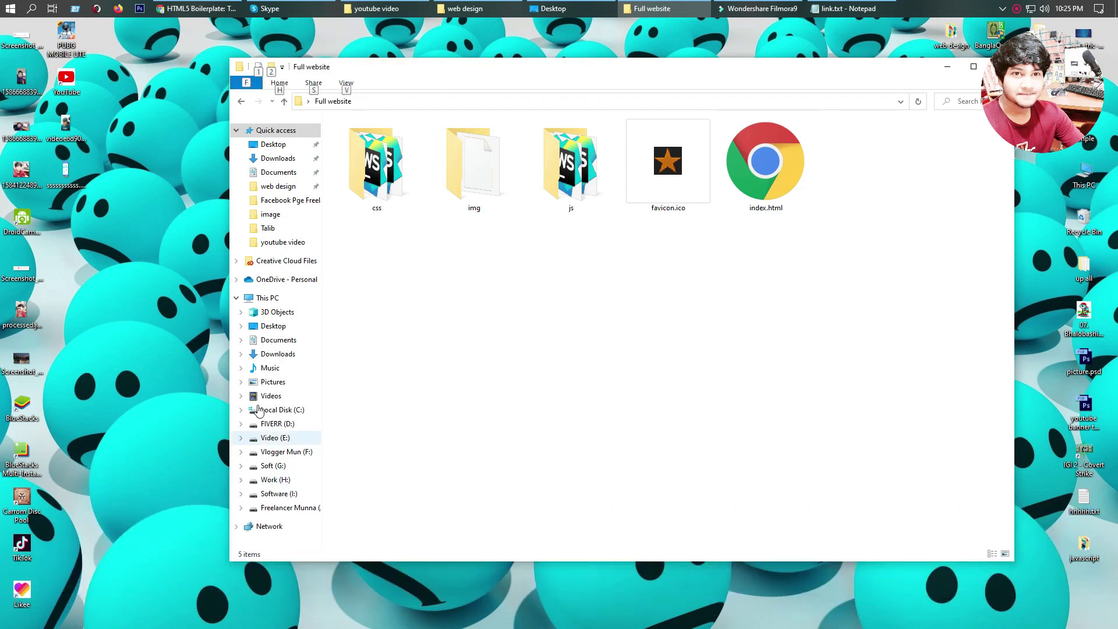
pyautogui.click(385, 197)
pyautogui.click(504, 190)
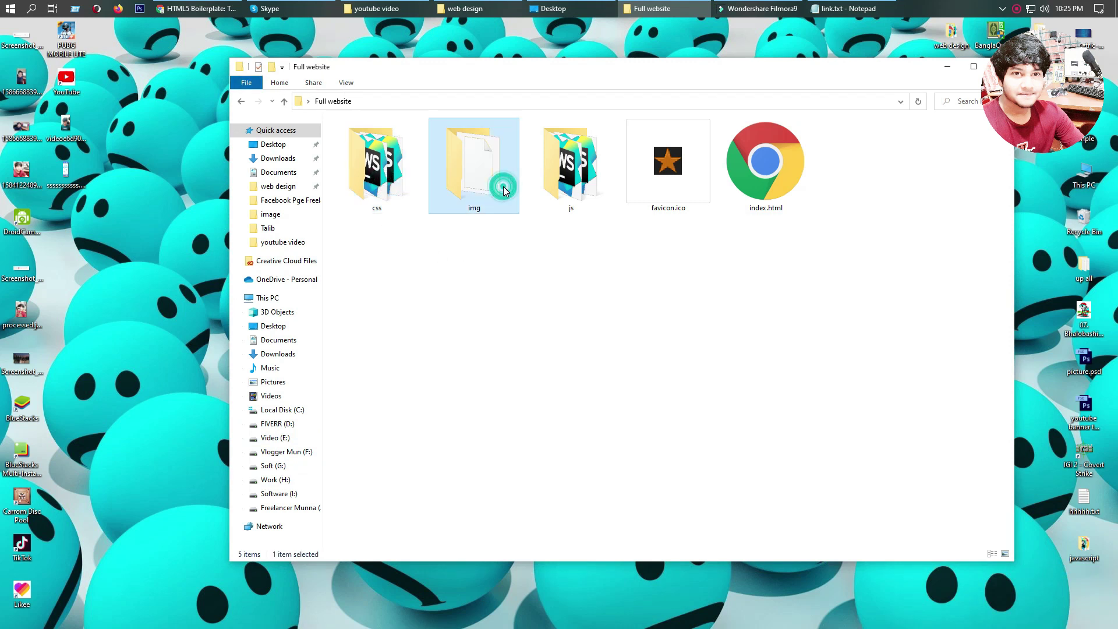
pyautogui.click(568, 193)
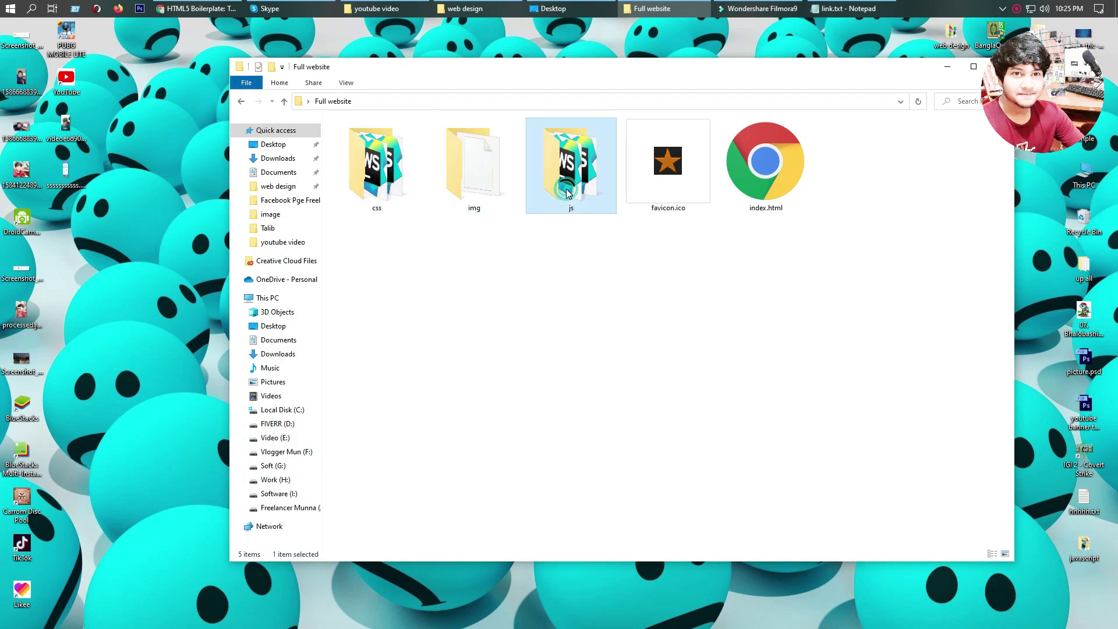
pyautogui.click(671, 192)
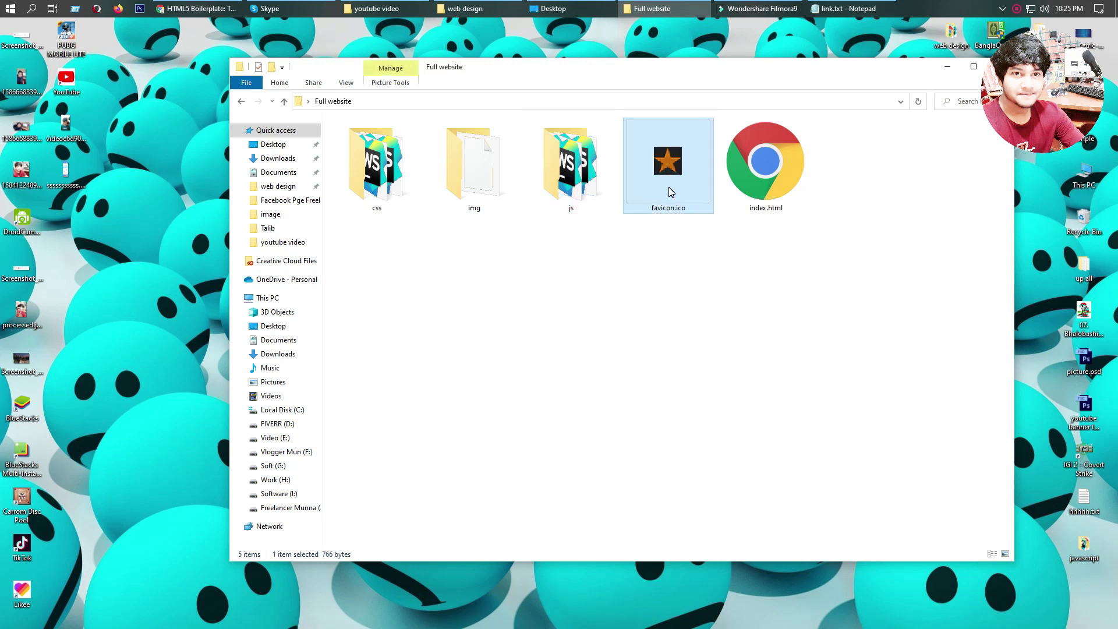
pyautogui.click(750, 203)
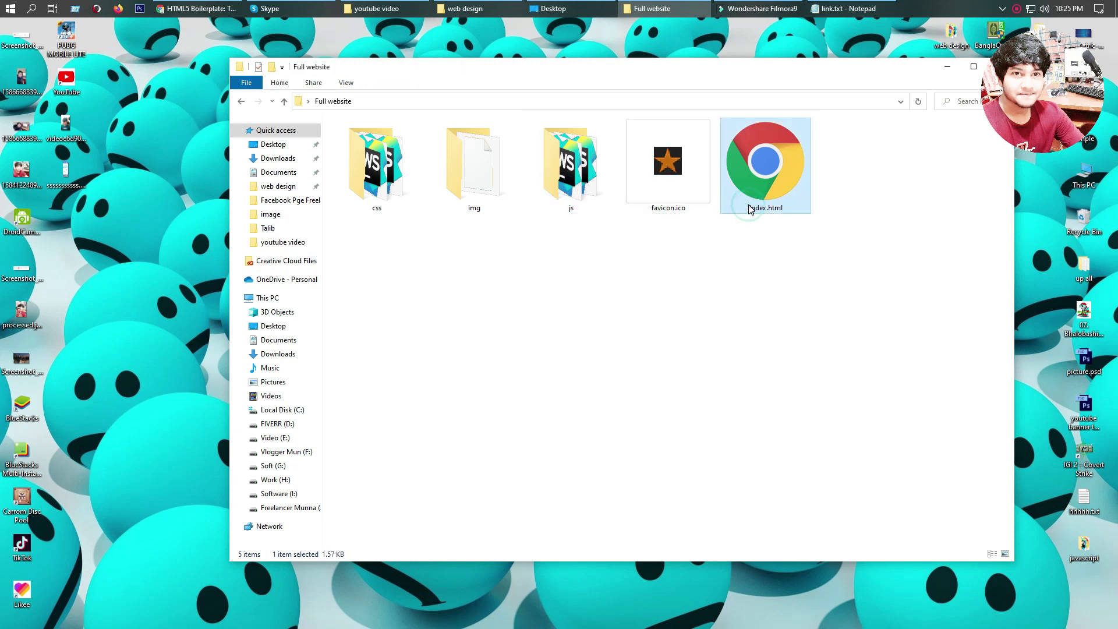
pyautogui.click(734, 300)
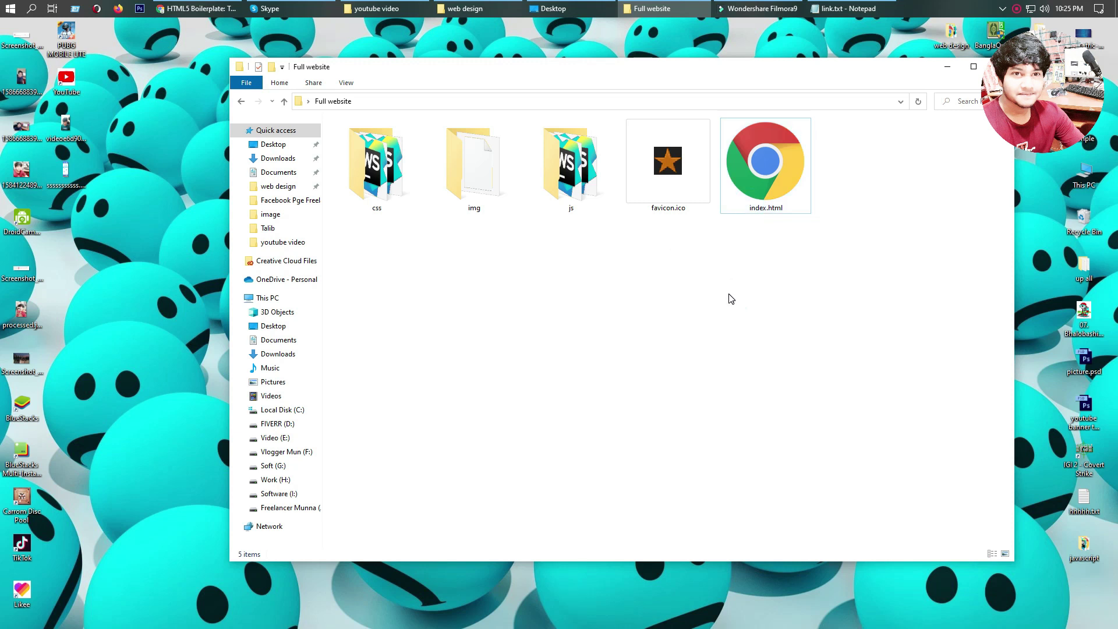
pyautogui.keyDown('ctrl'); pyautogui.scroll(-1, 727, 295); pyautogui.keyUp('ctrl')
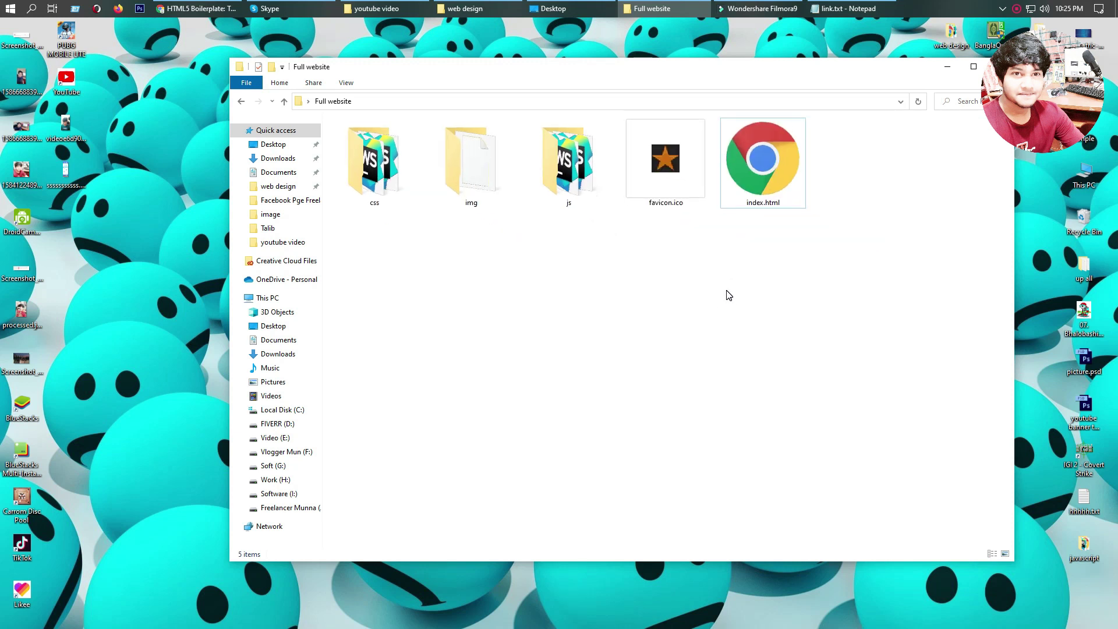
pyautogui.keyDown('ctrl'); pyautogui.scroll(1, 728, 295); pyautogui.keyUp('ctrl')
pyautogui.click(853, 198)
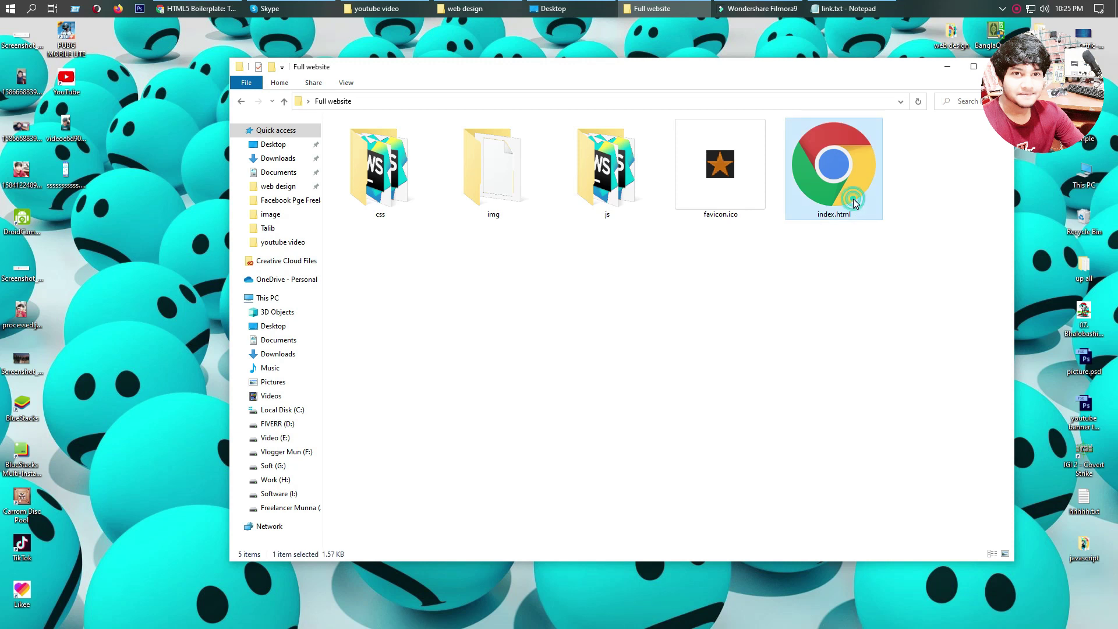
# Step: Open main.css from the css folder in Notepad++ and close the style.css and index.html files already open there
pyautogui.click(805, 297)
pyautogui.click(644, 337)
pyautogui.doubleClick(393, 186)
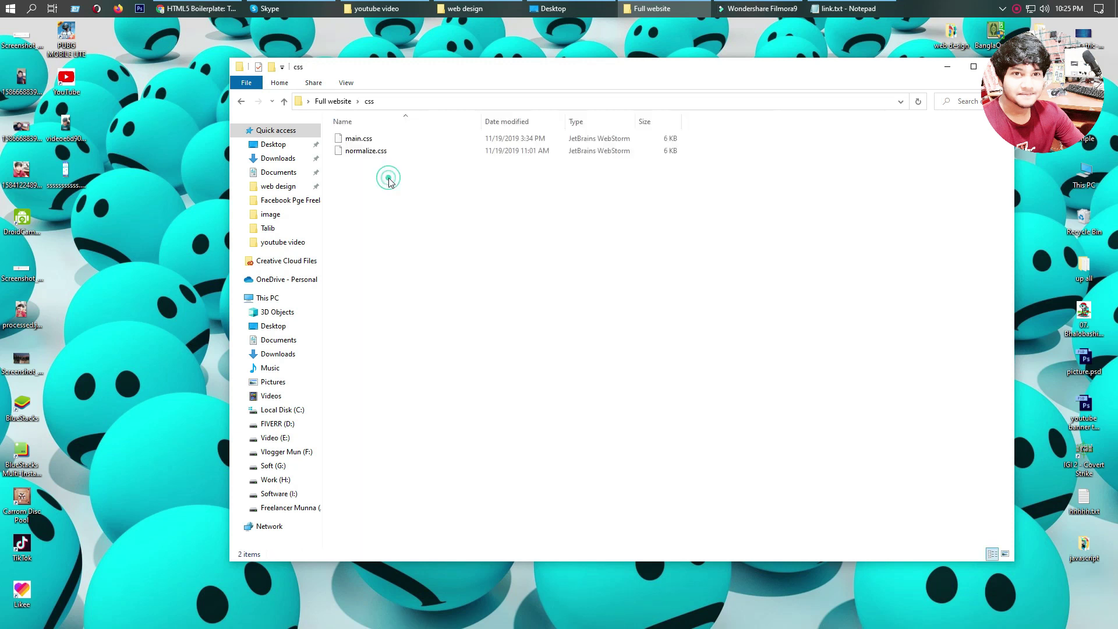
pyautogui.click(284, 102)
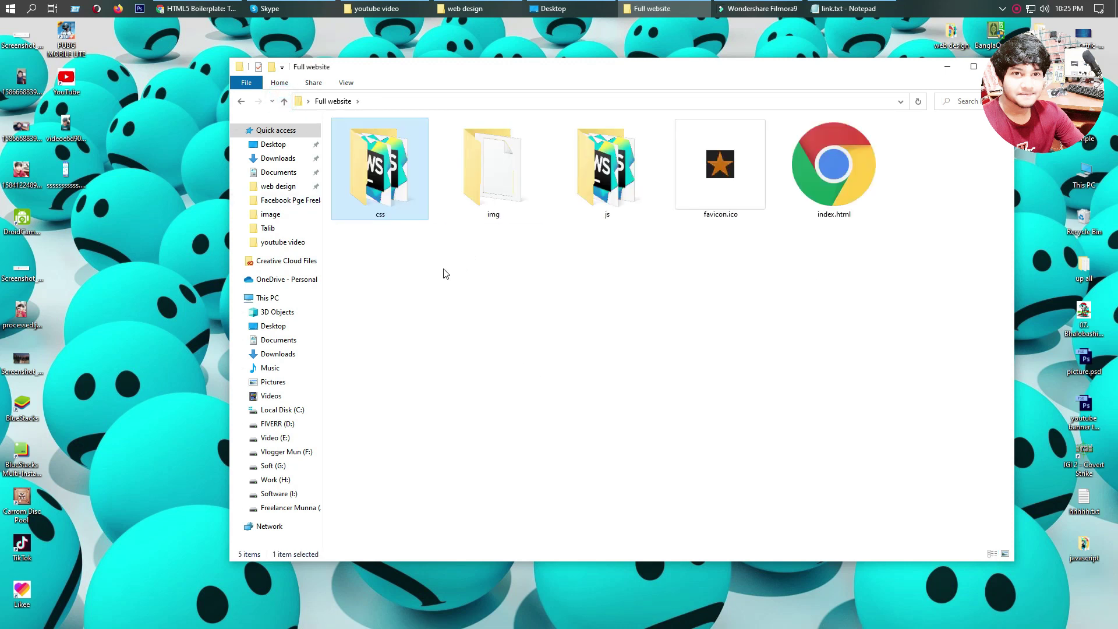
pyautogui.doubleClick(368, 159)
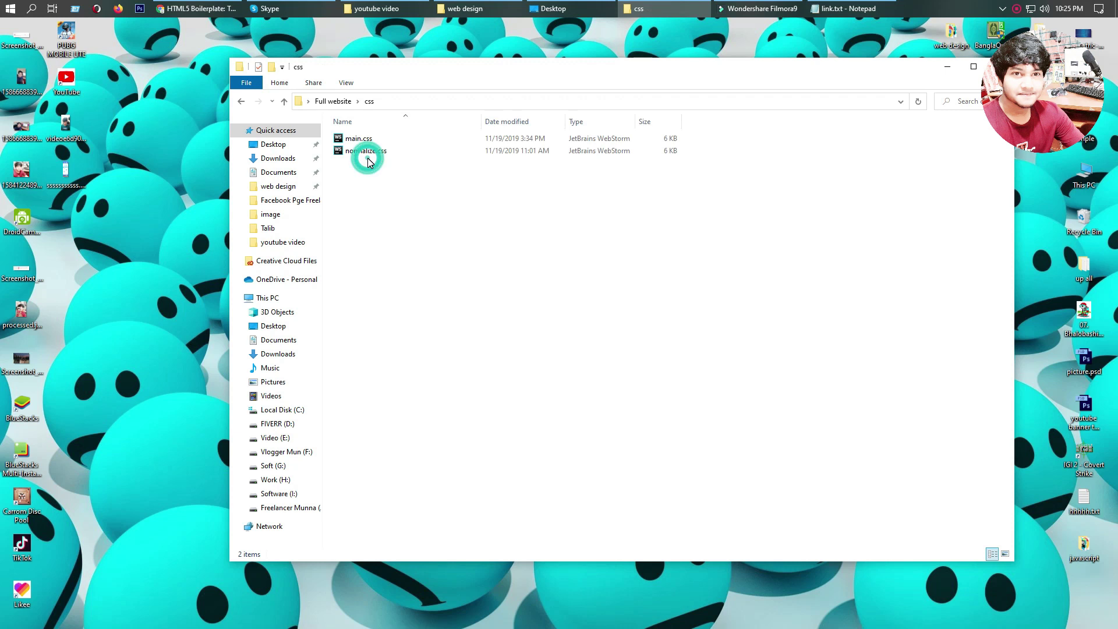
pyautogui.click(365, 140)
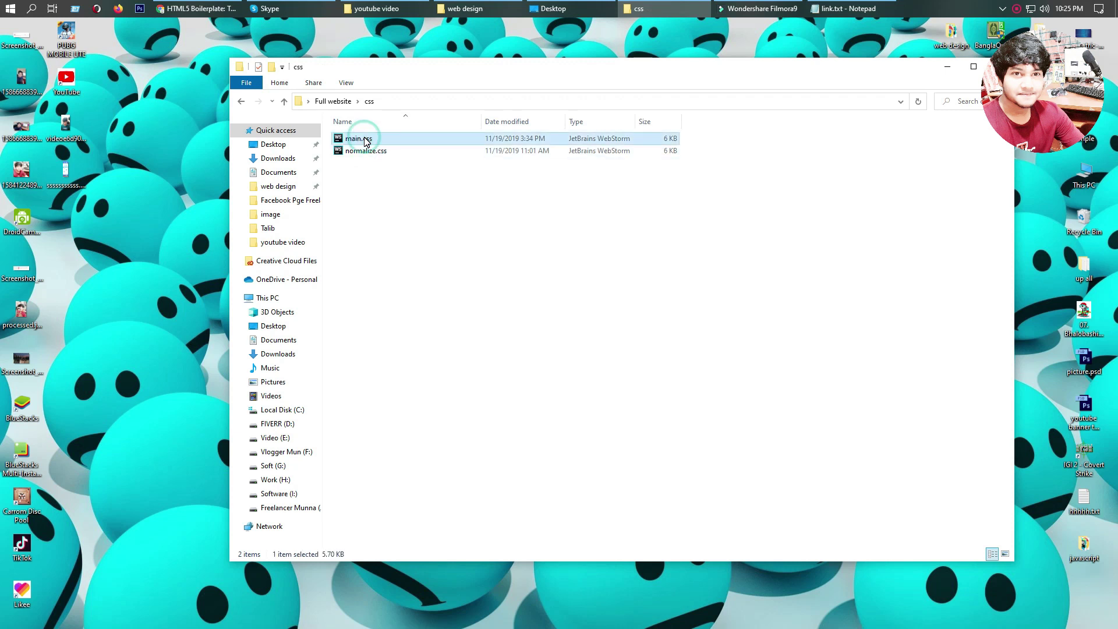
pyautogui.rightClick(365, 140)
pyautogui.click(398, 198)
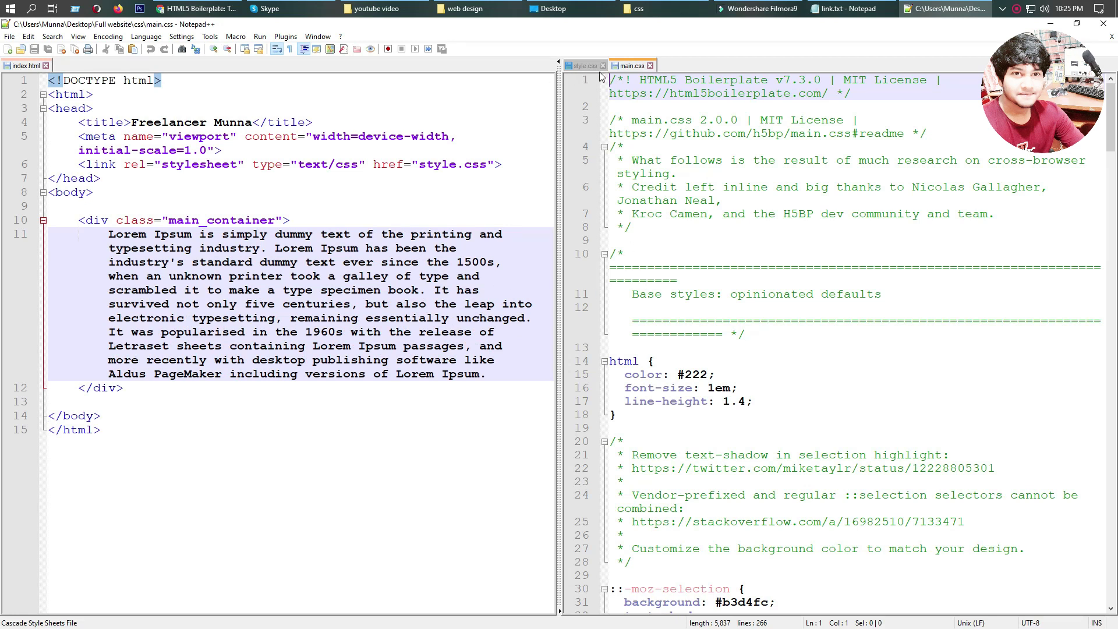
pyautogui.click(602, 65)
pyautogui.click(45, 66)
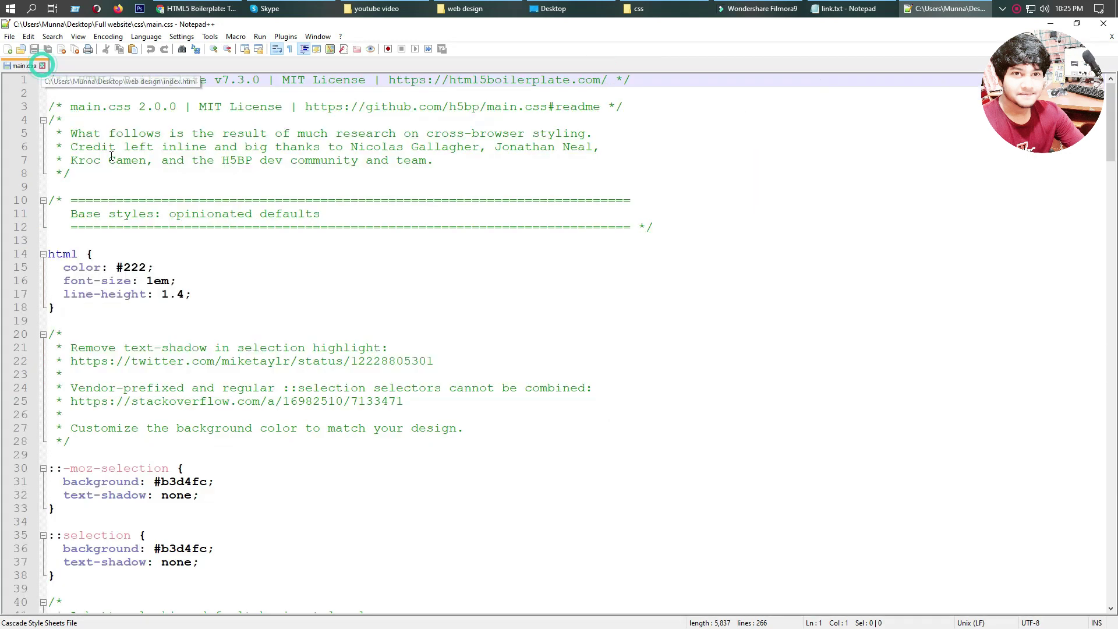
# Step: Examine the style rules in main.css down to the end of the file and close it
pyautogui.scroll(-3, 137, 375)
pyautogui.scroll(-20, 106, 374)
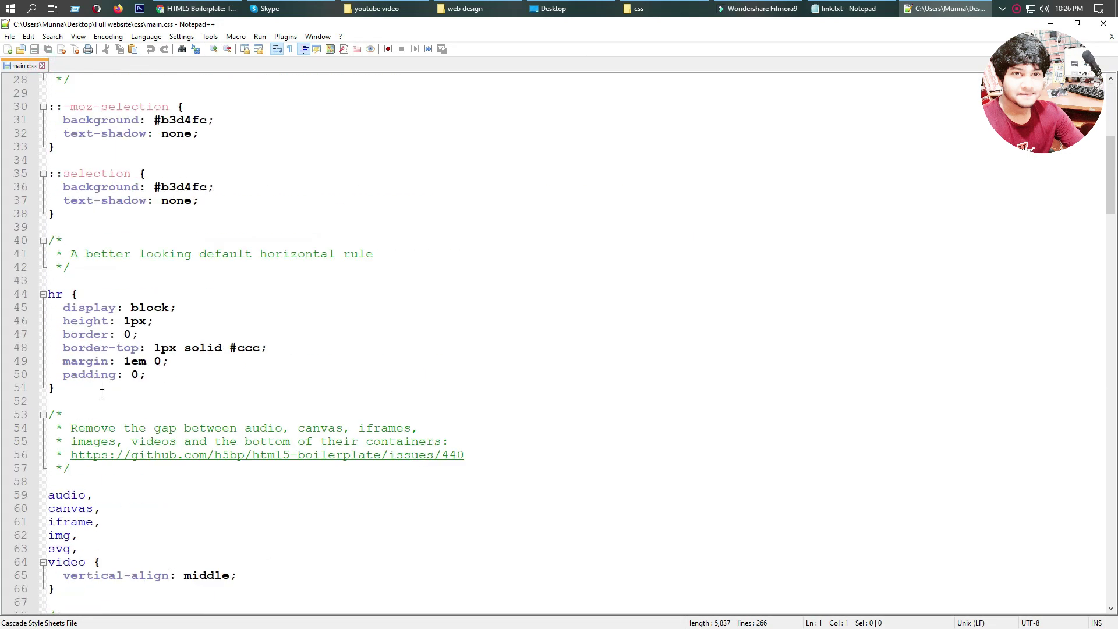
pyautogui.scroll(-20, 102, 394)
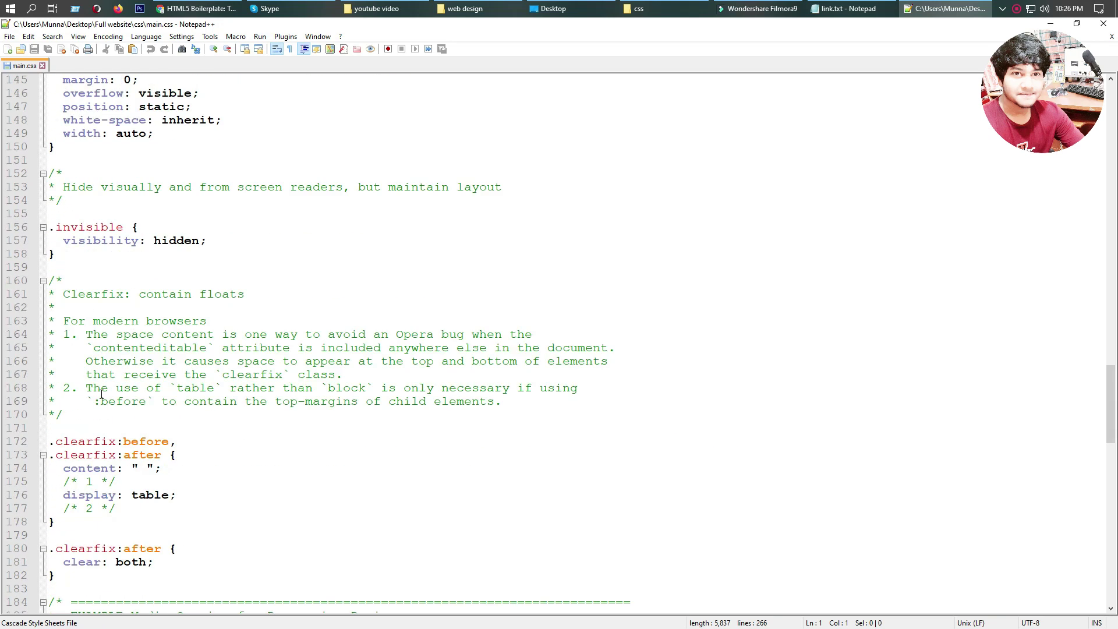
pyautogui.scroll(-5, 101, 395)
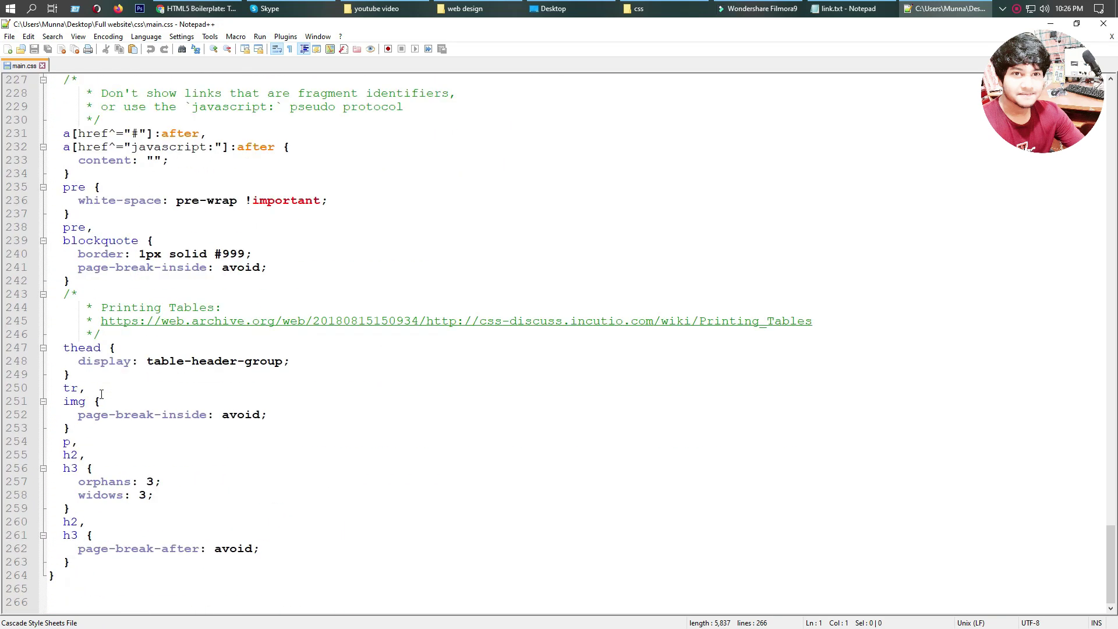
pyautogui.scroll(20, 102, 394)
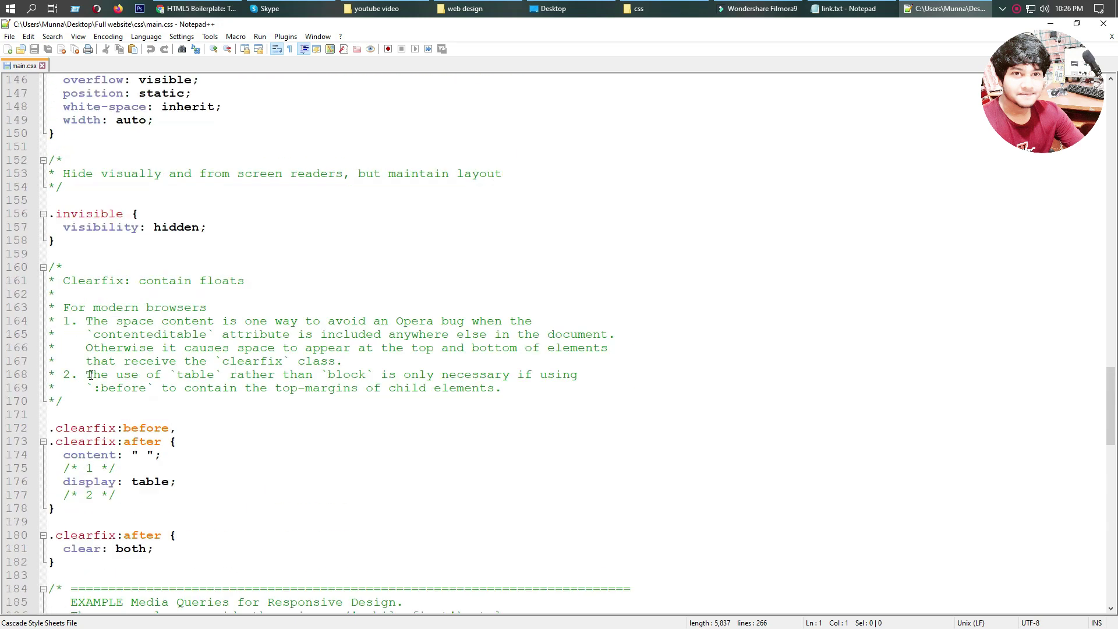
pyautogui.click(43, 66)
# Step: Open normalize.css from the css folder in Notepad++, examine its rules and close the file
pyautogui.click(637, 7)
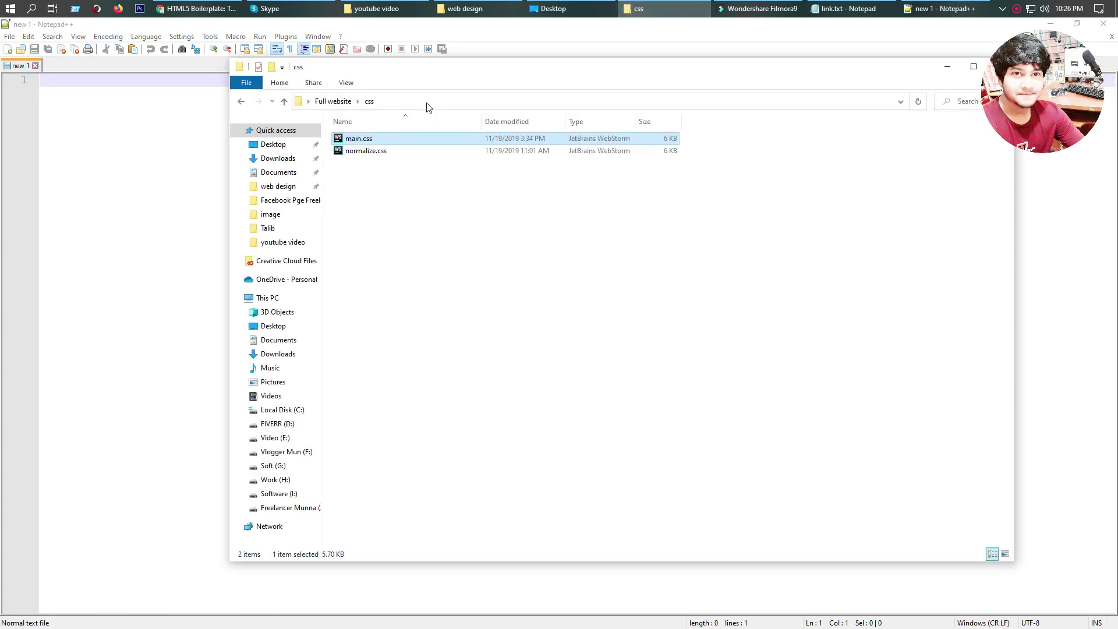
pyautogui.click(364, 153)
pyautogui.rightClick(366, 157)
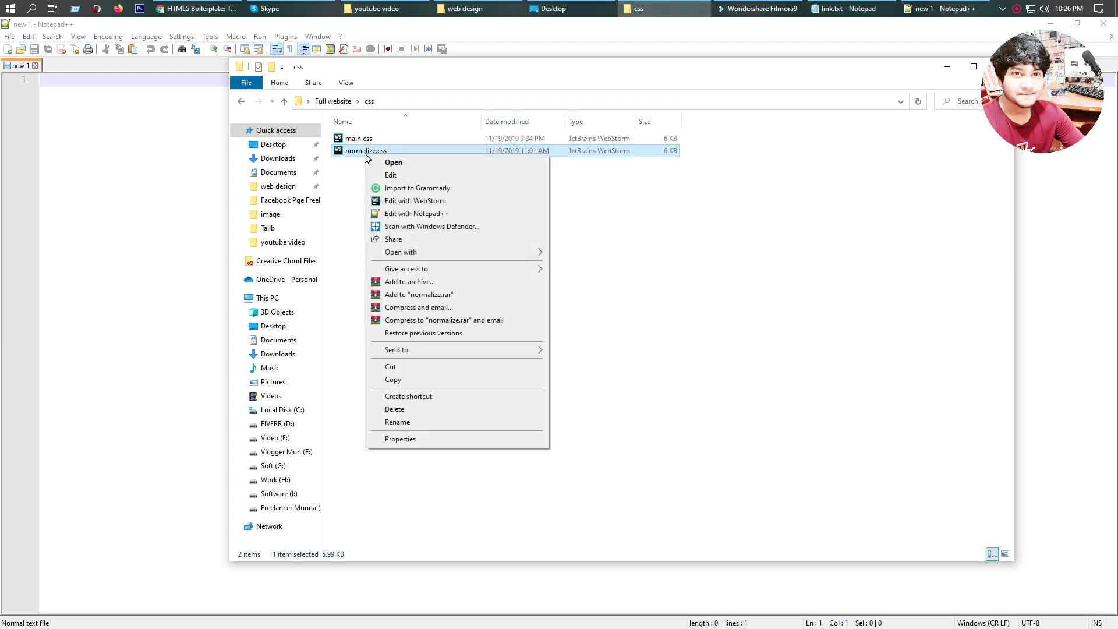
pyautogui.click(414, 213)
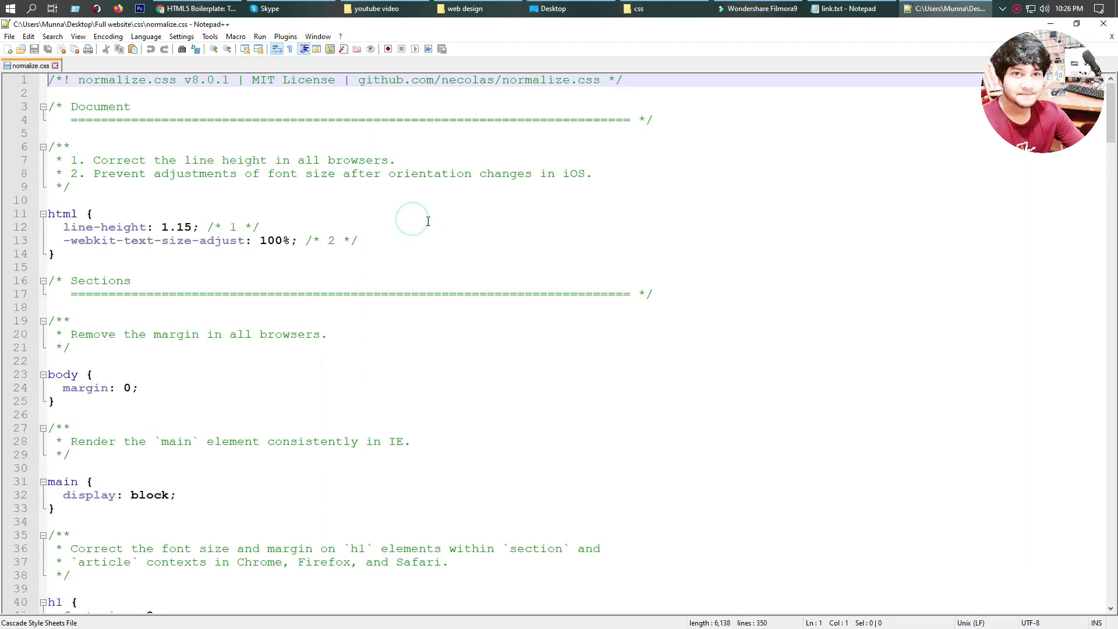
pyautogui.scroll(-20, 337, 466)
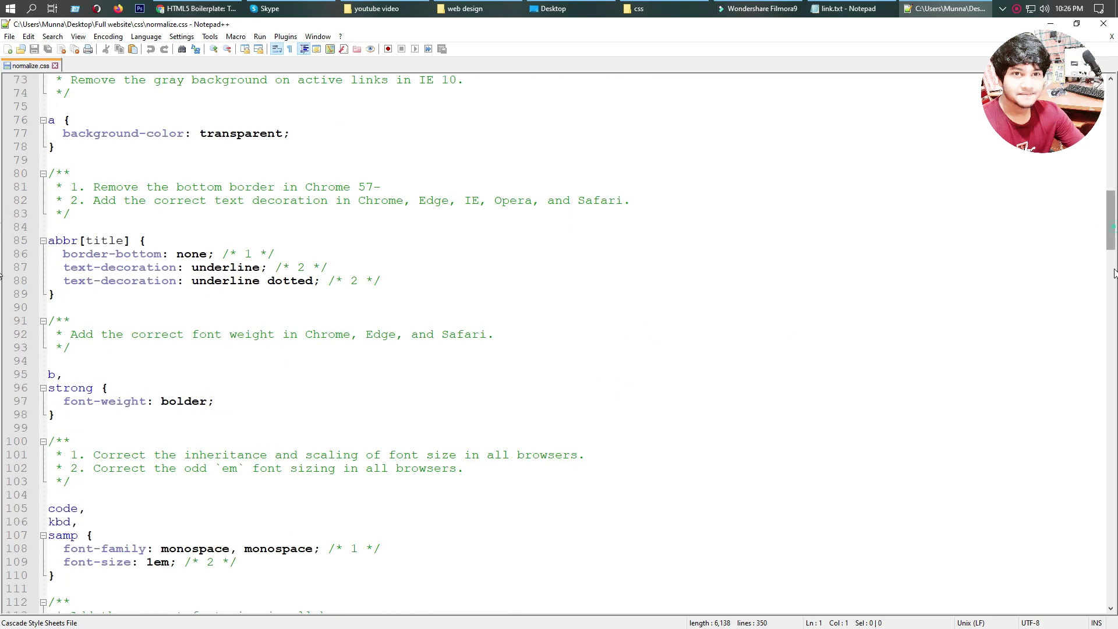
pyautogui.scroll(-20, 2, 597)
pyautogui.scroll(20, 2, 597)
pyautogui.click(54, 66)
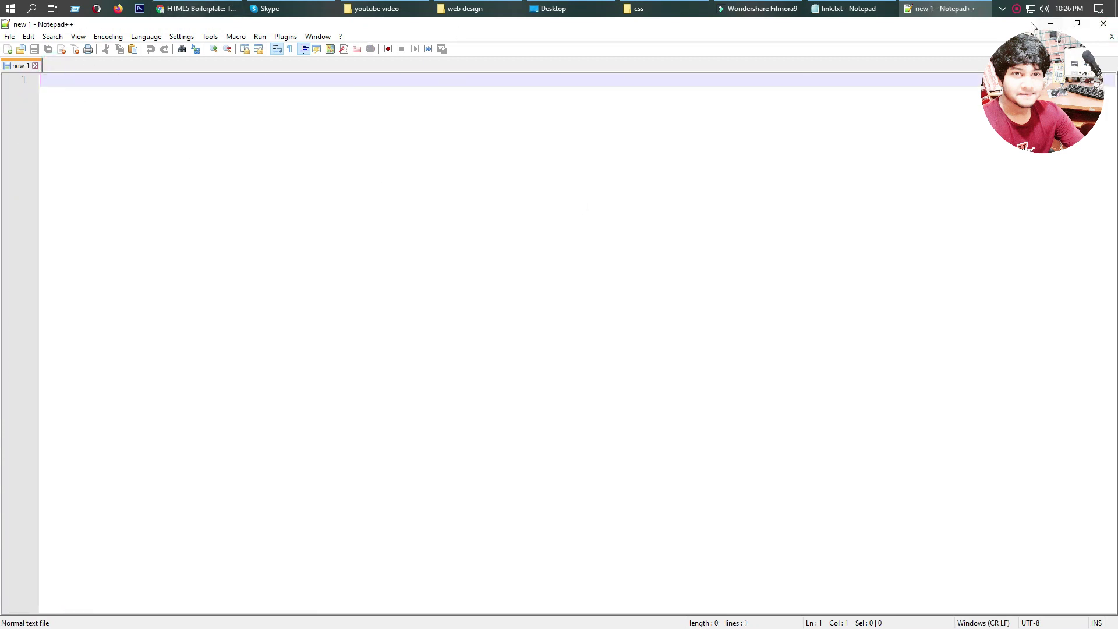
pyautogui.click(1049, 23)
# Step: Examine the js folder and the jquery-3.4.1.min.js and modernizr-3.8.0.min.js files in its vendor subfolder, returning to Full website
pyautogui.click(284, 103)
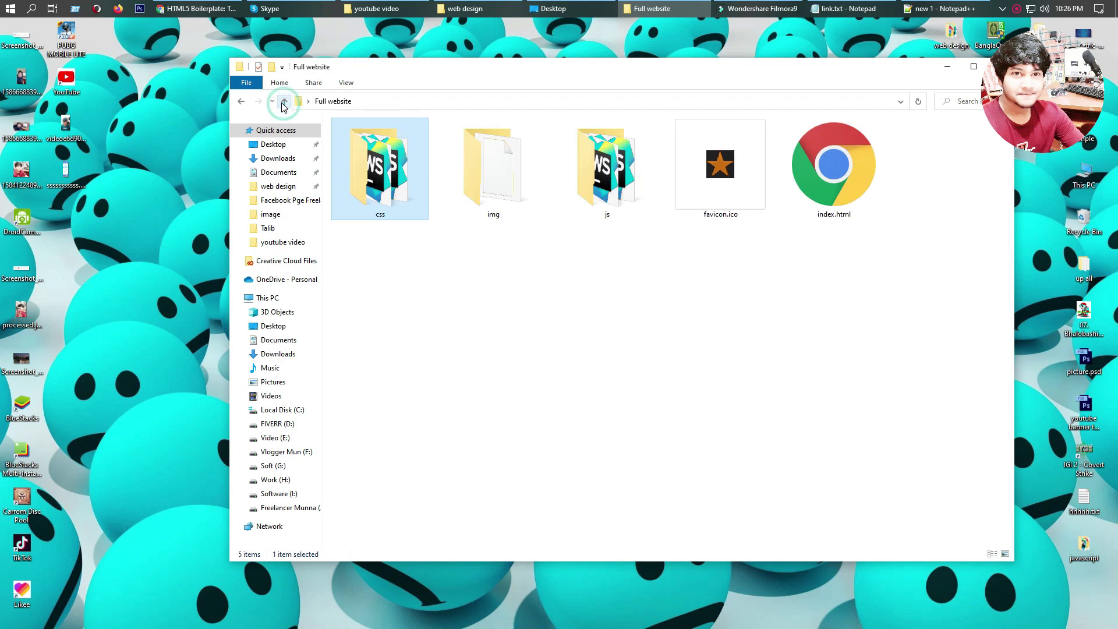
pyautogui.click(514, 187)
pyautogui.doubleClick(607, 175)
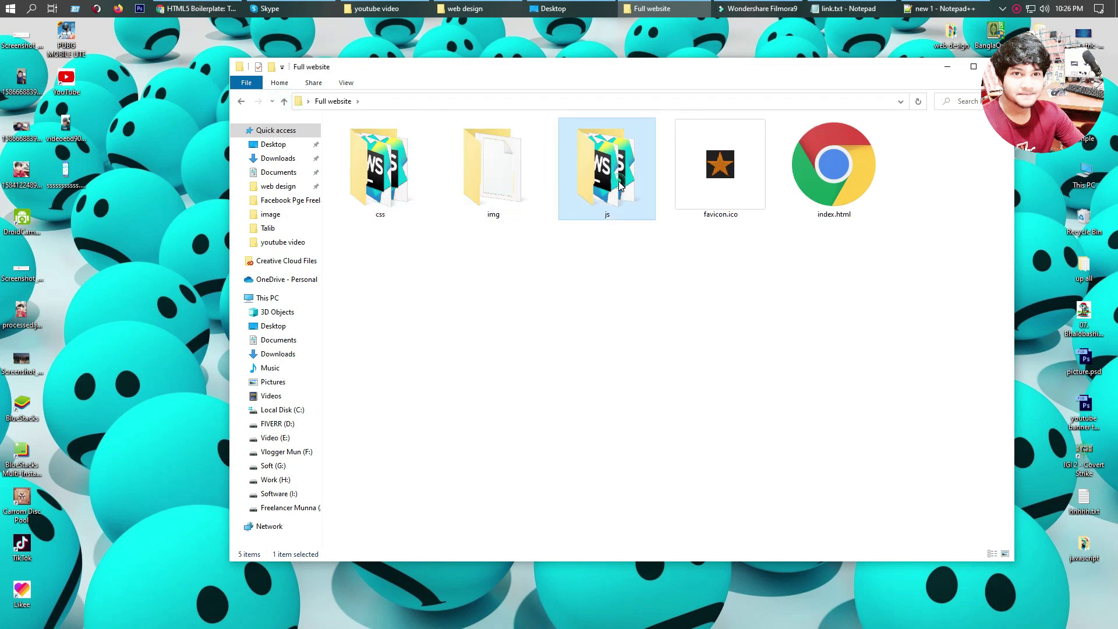
pyautogui.doubleClick(376, 142)
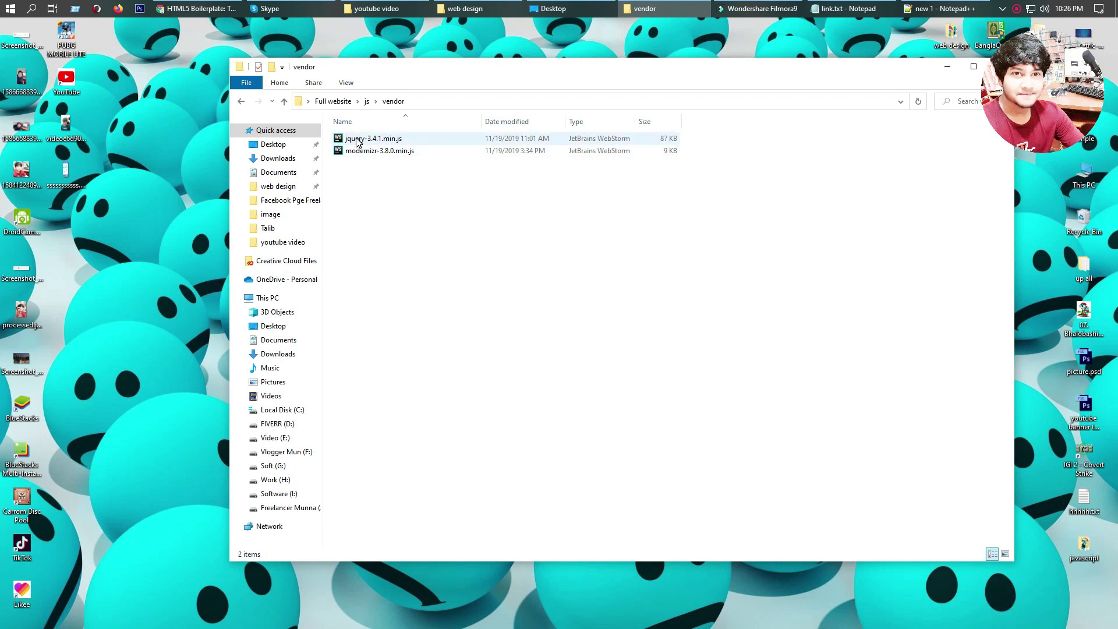
pyautogui.click(372, 141)
pyautogui.click(379, 153)
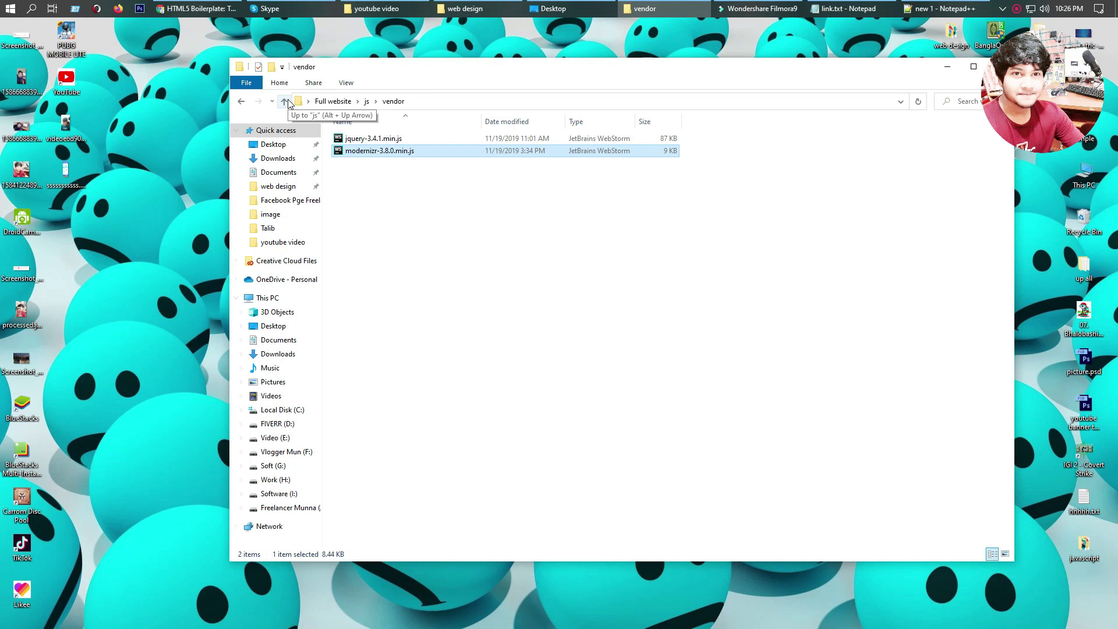
pyautogui.click(284, 101)
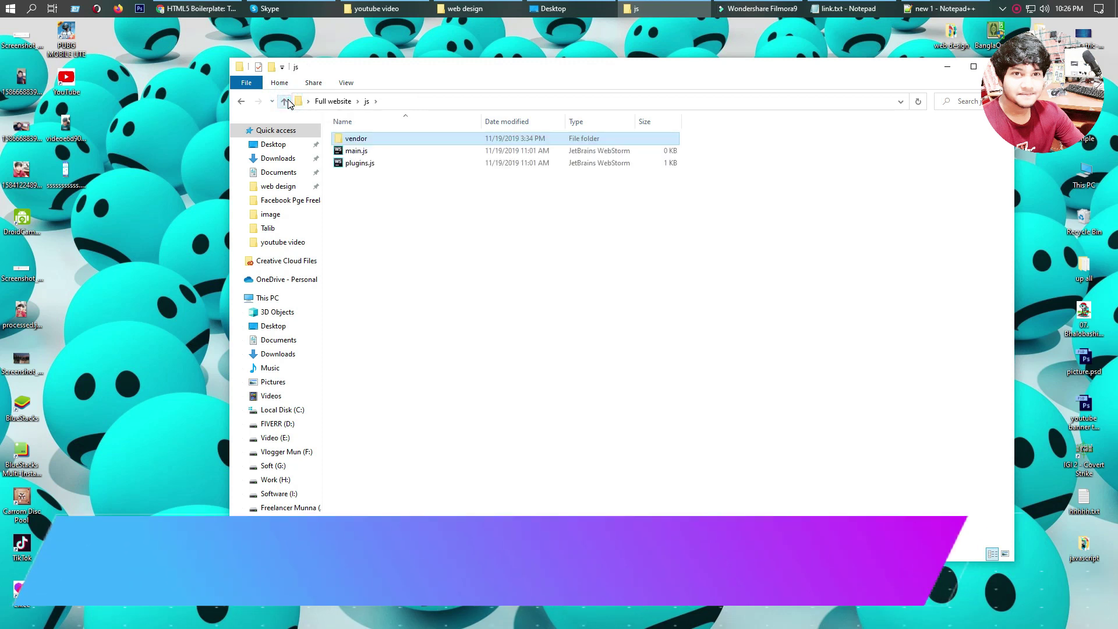
pyautogui.click(284, 102)
pyautogui.moveTo(913, 266); pyautogui.dragTo(373, 175)
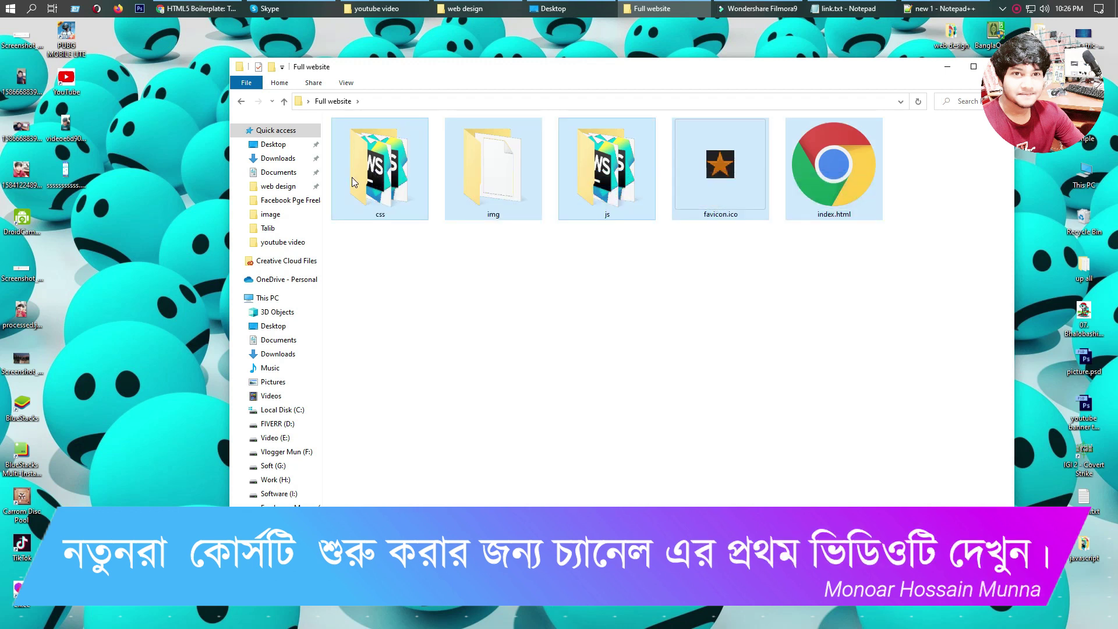
pyautogui.click(832, 314)
pyautogui.moveTo(914, 236); pyautogui.dragTo(373, 174)
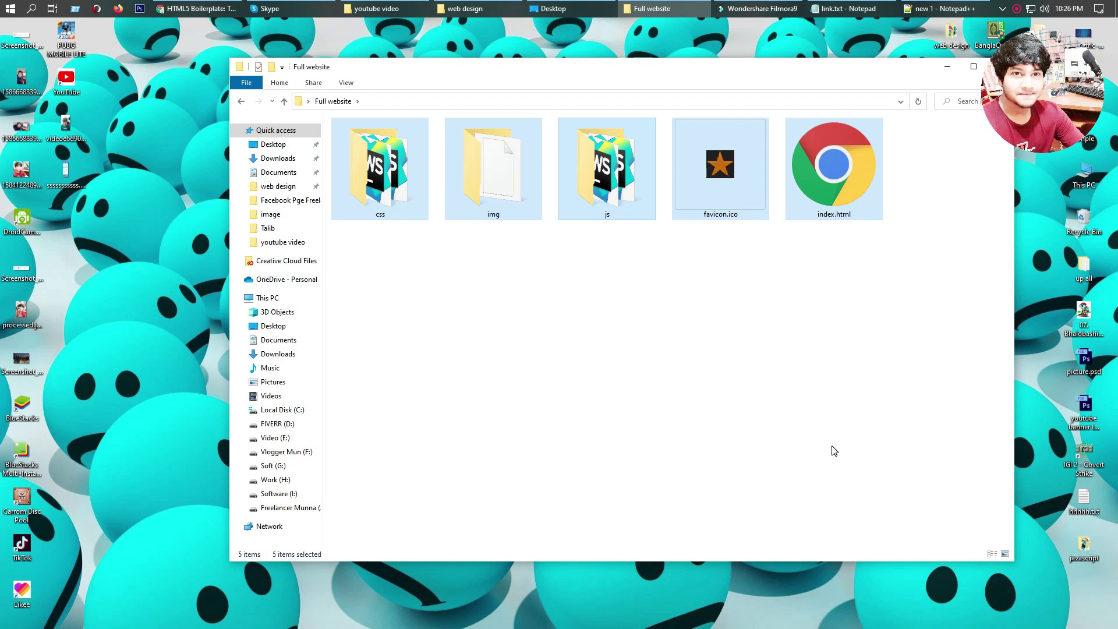
pyautogui.click(801, 298)
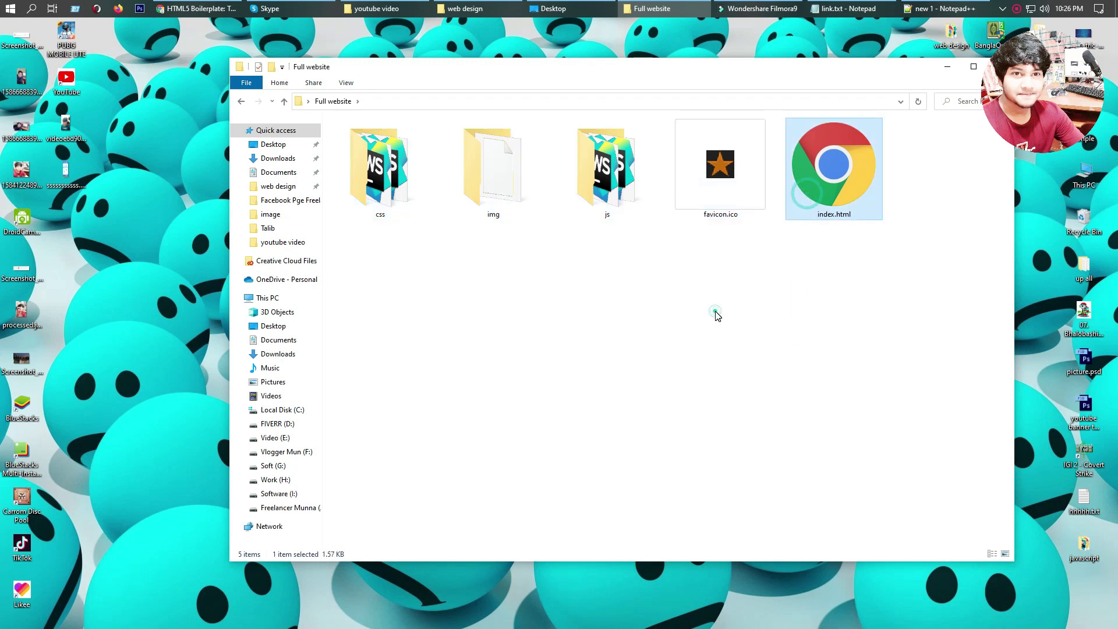
# Step: Create a new text document in the Full website folder and name it style.css, accepting the file extension change
pyautogui.rightClick(658, 292)
pyautogui.click(769, 444)
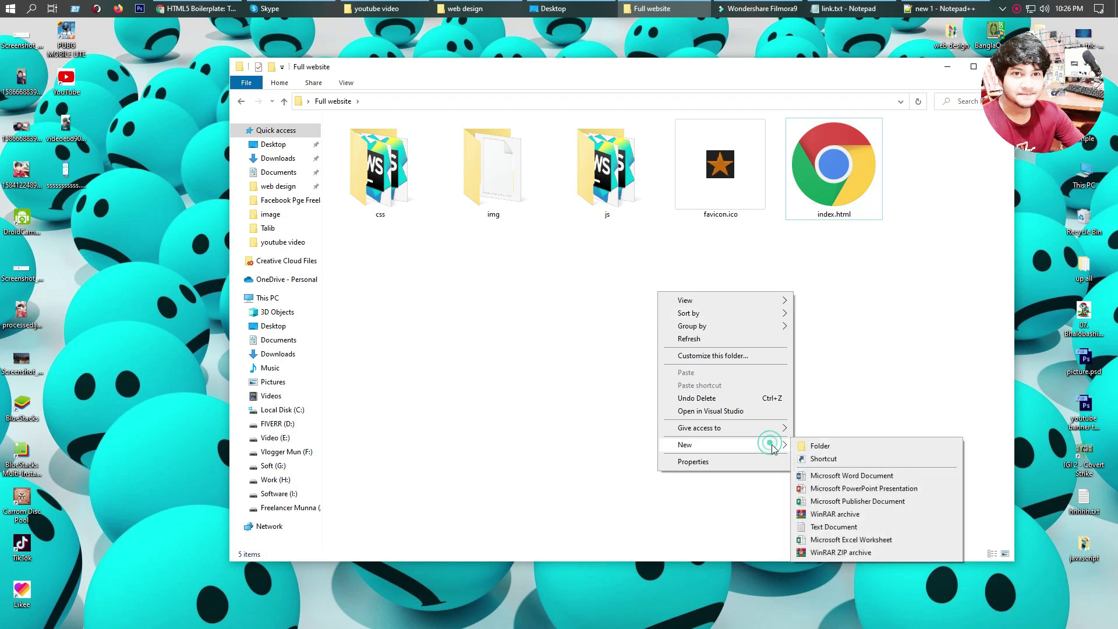
pyautogui.click(859, 528)
pyautogui.hotkey('ctrl', 'a')
pyautogui.write('dty')
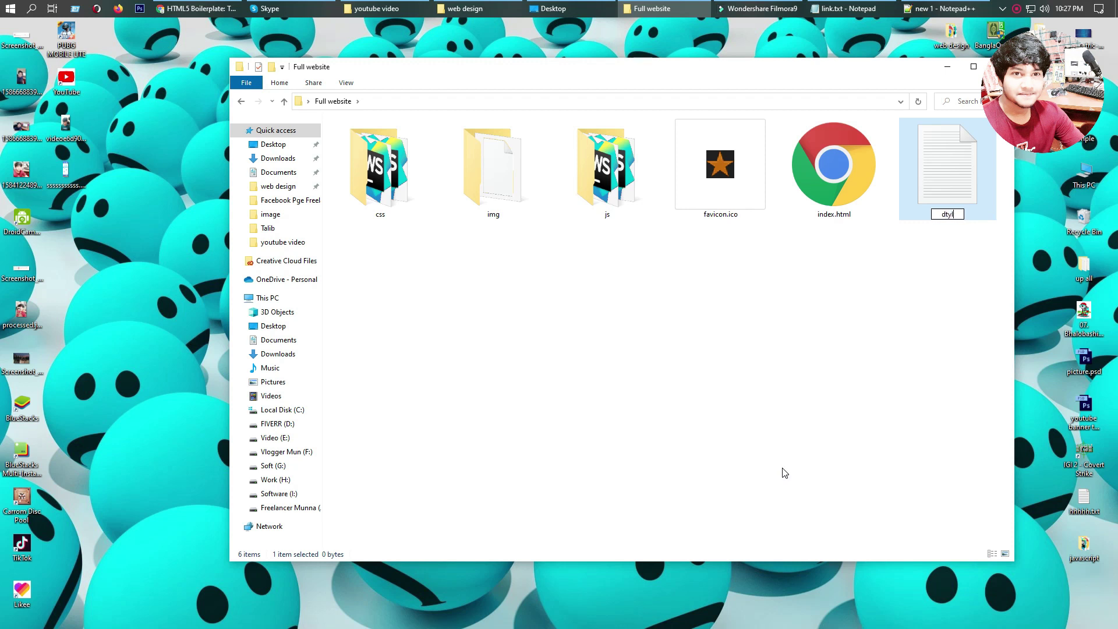
pyautogui.press('BackSpace')
pyautogui.press('BackSpace')
pyautogui.press('BackSpace')
pyautogui.write('style.css')
pyautogui.press('Return')
pyautogui.press('Return')
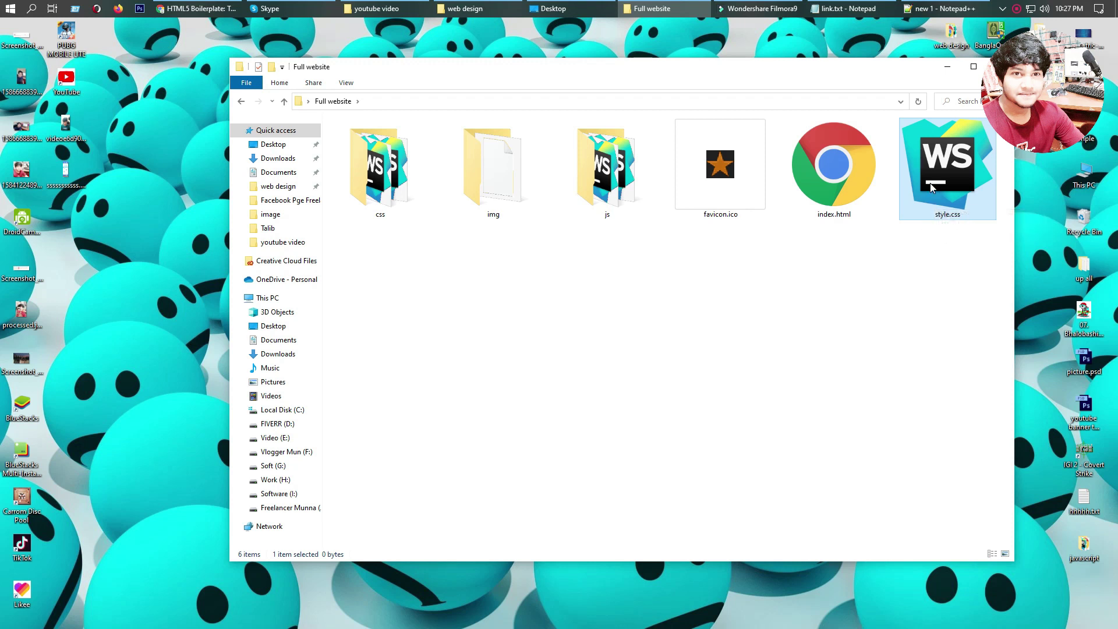
pyautogui.rightClick(938, 163)
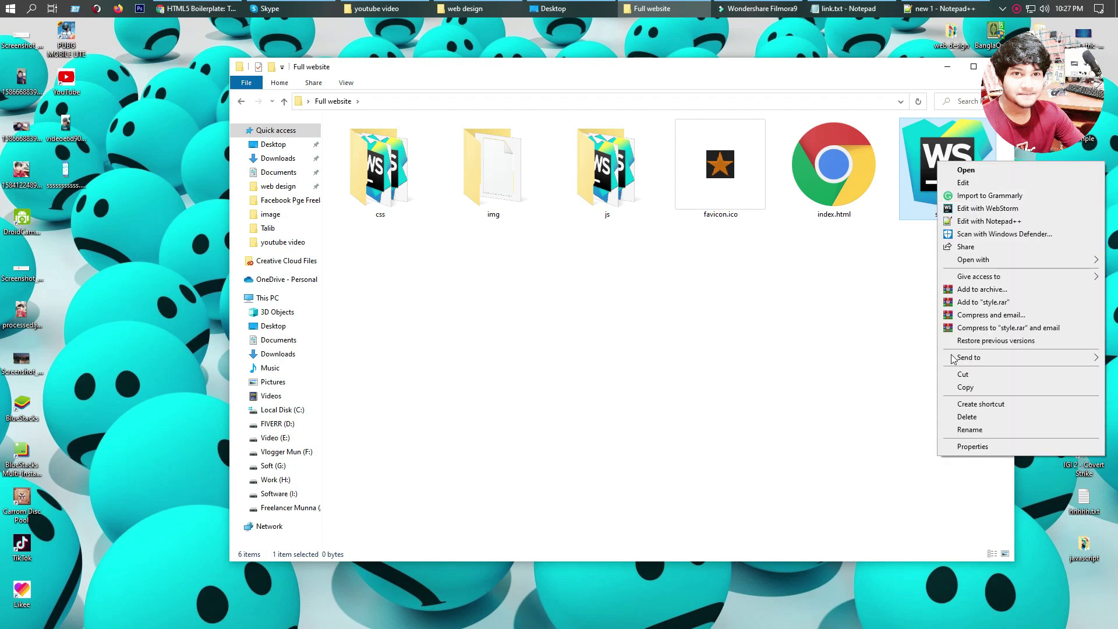
pyautogui.moveTo(985, 260)
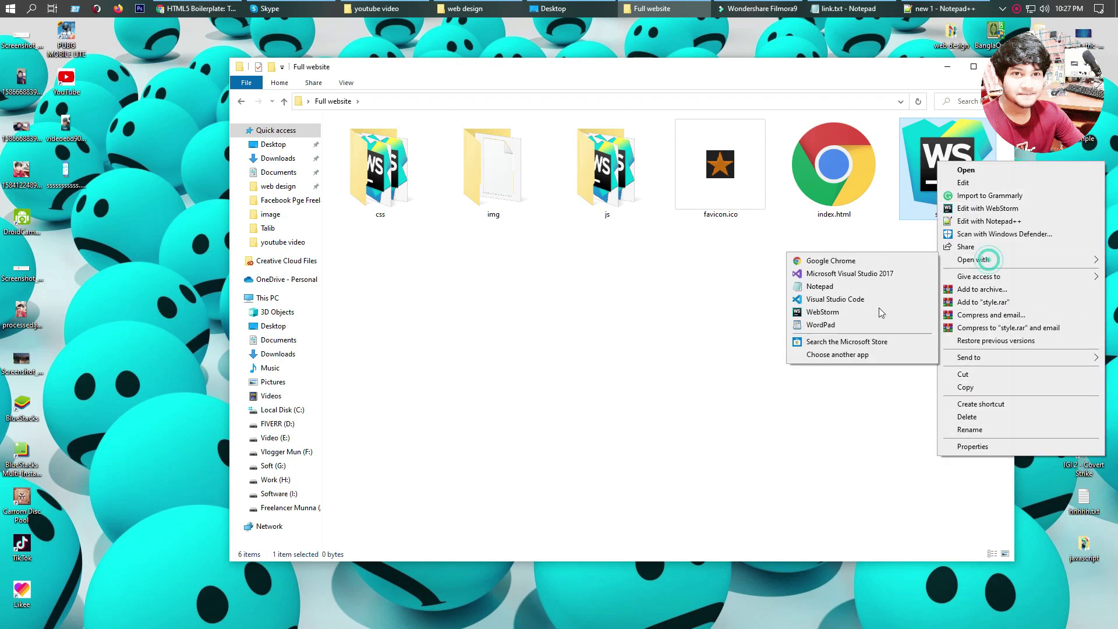
pyautogui.click(849, 355)
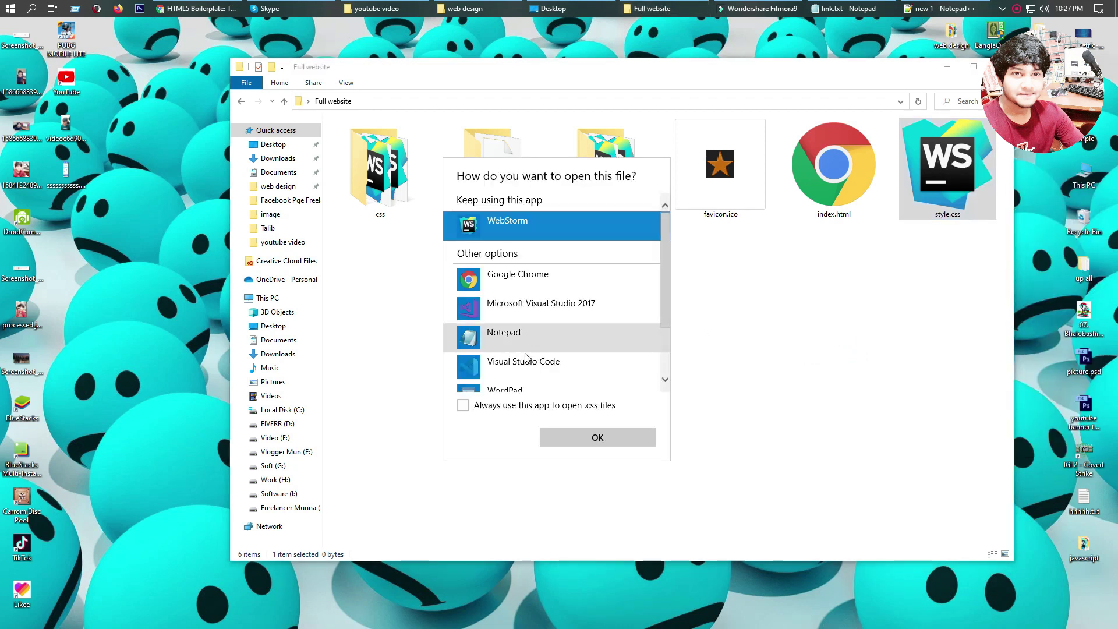
pyautogui.scroll(-2, 527, 361)
pyautogui.click(502, 375)
pyautogui.scroll(-8, 610, 352)
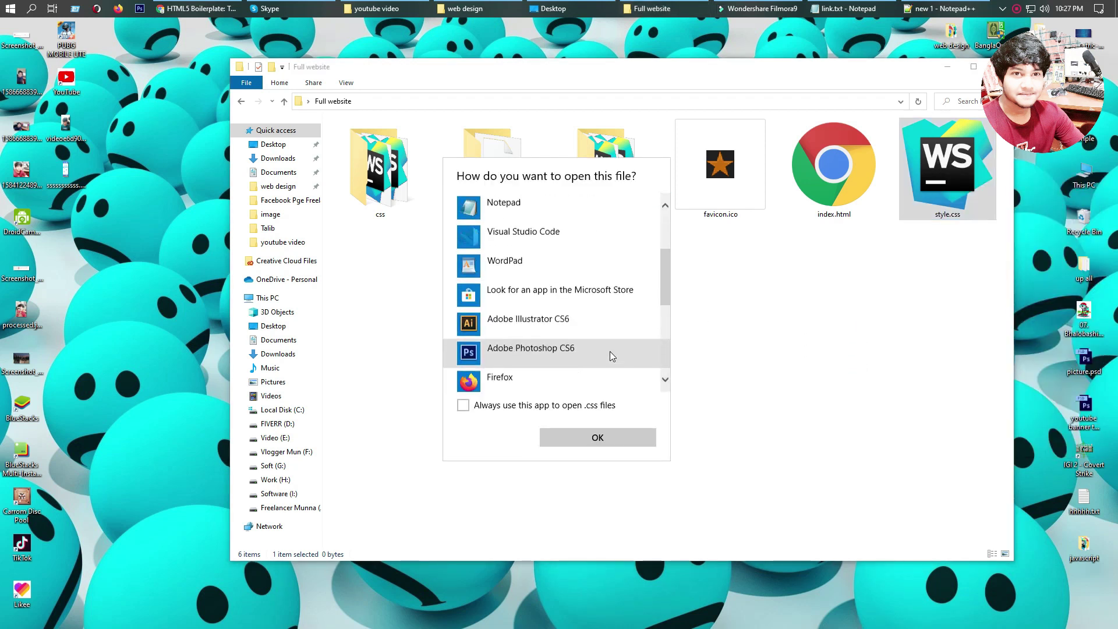
pyautogui.scroll(10, 554, 340)
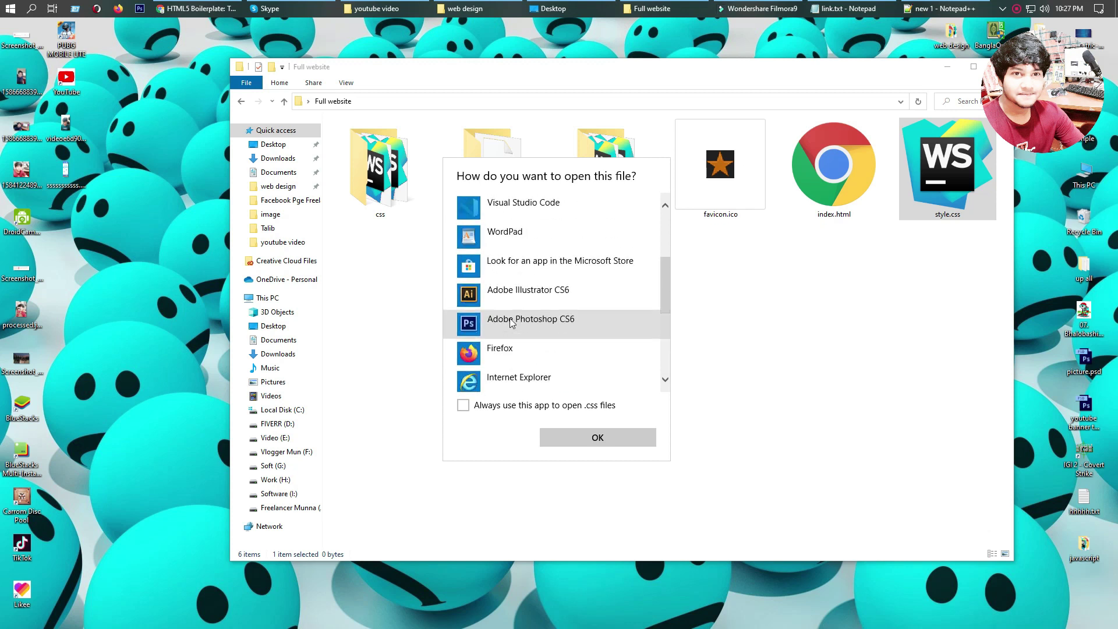
pyautogui.press('Return')
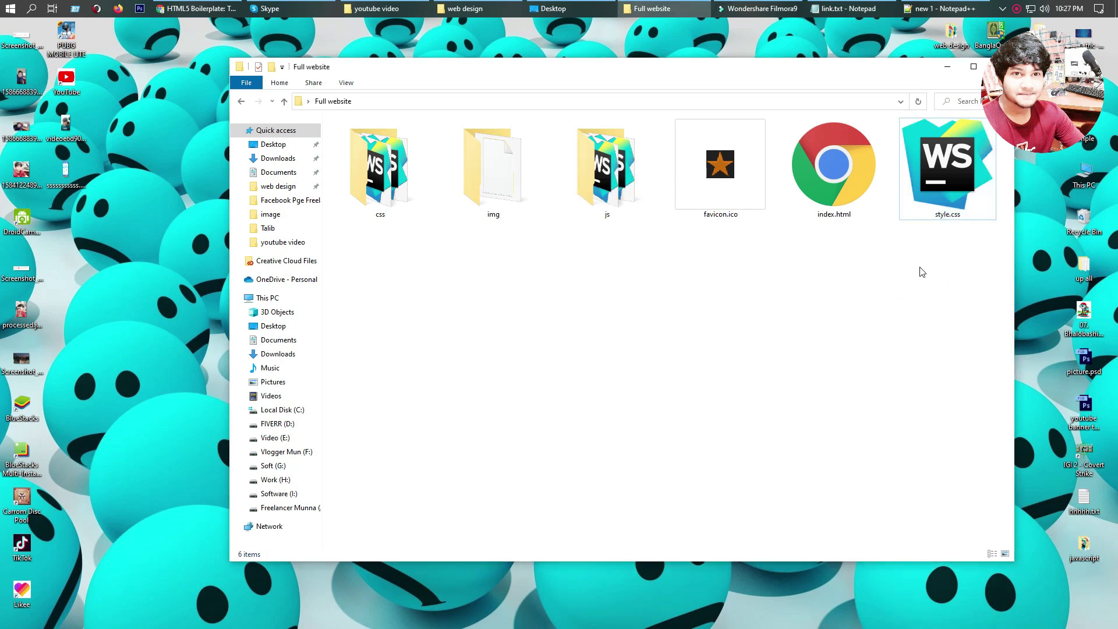
# Step: Open index.html and style.css from the Full website folder together in Notepad++
pyautogui.click(834, 187)
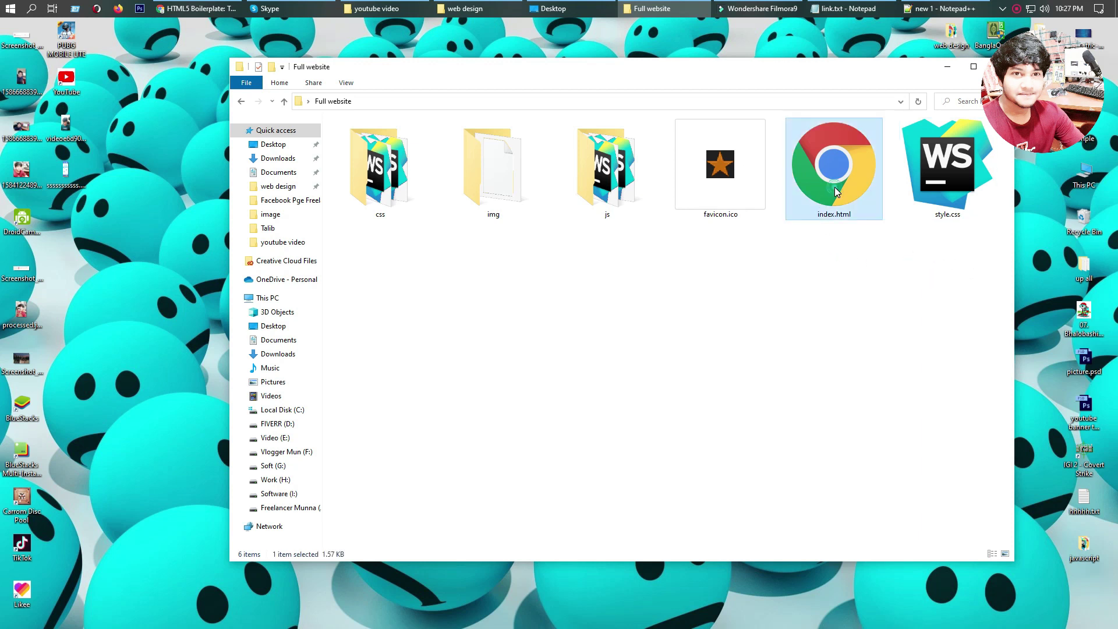
pyautogui.keyDown('ctrl'); pyautogui.click(934, 180); pyautogui.keyUp('ctrl')
pyautogui.rightClick(929, 178)
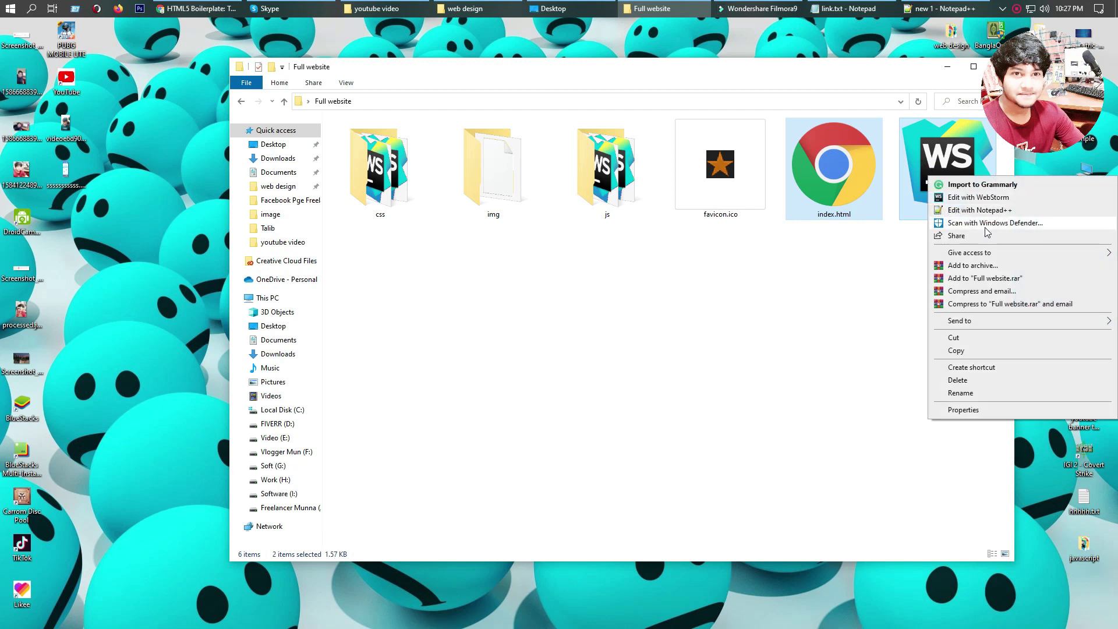
pyautogui.click(978, 211)
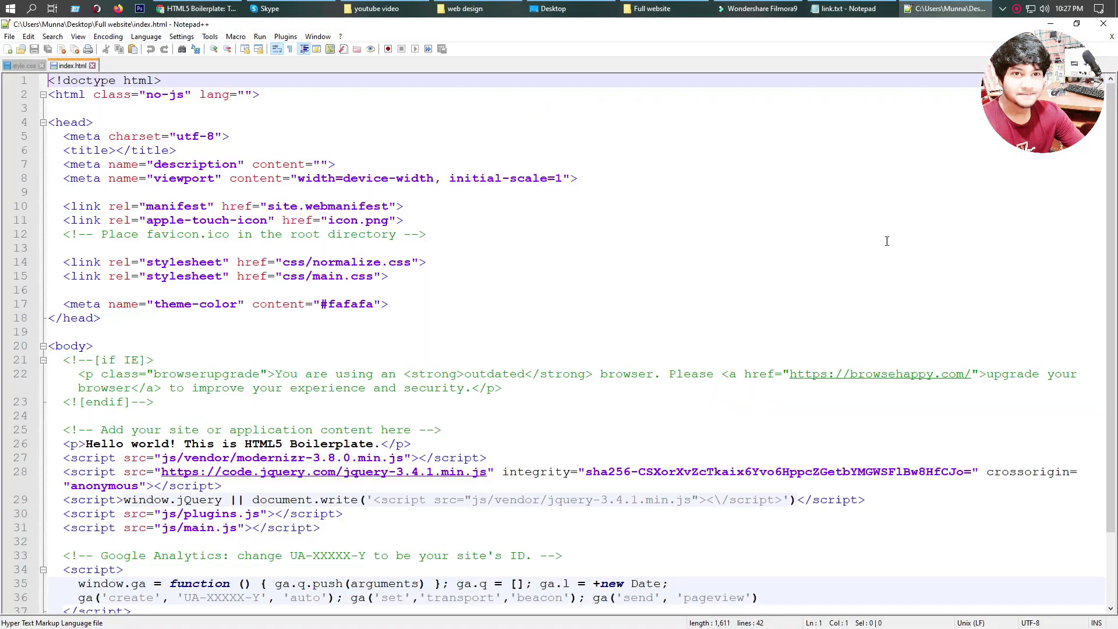
pyautogui.click(30, 65)
pyautogui.rightClick(29, 64)
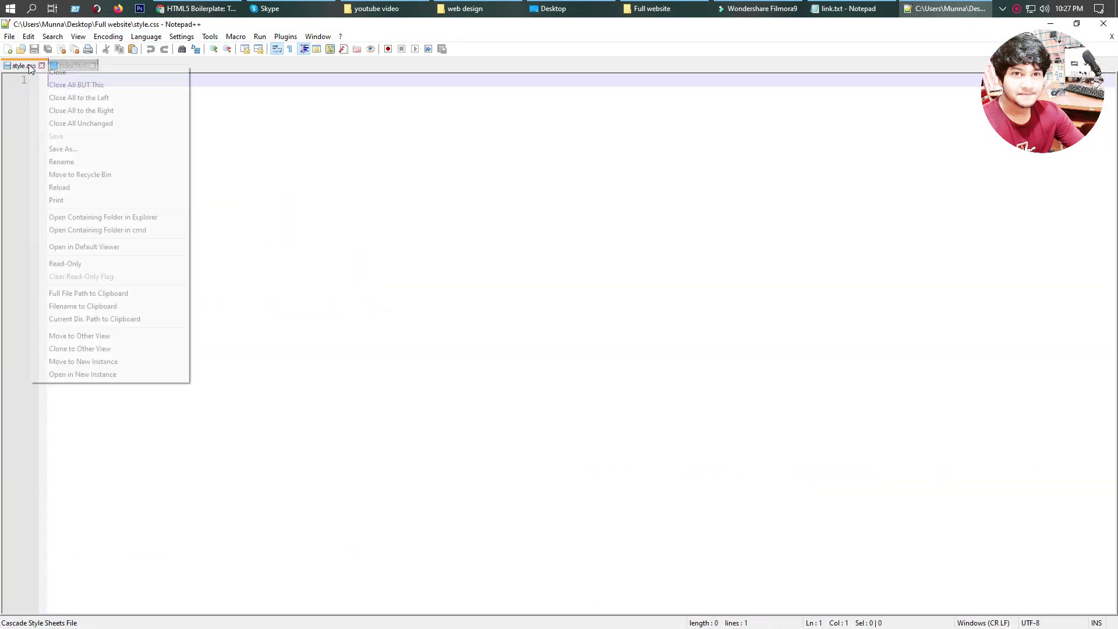
pyautogui.click(138, 336)
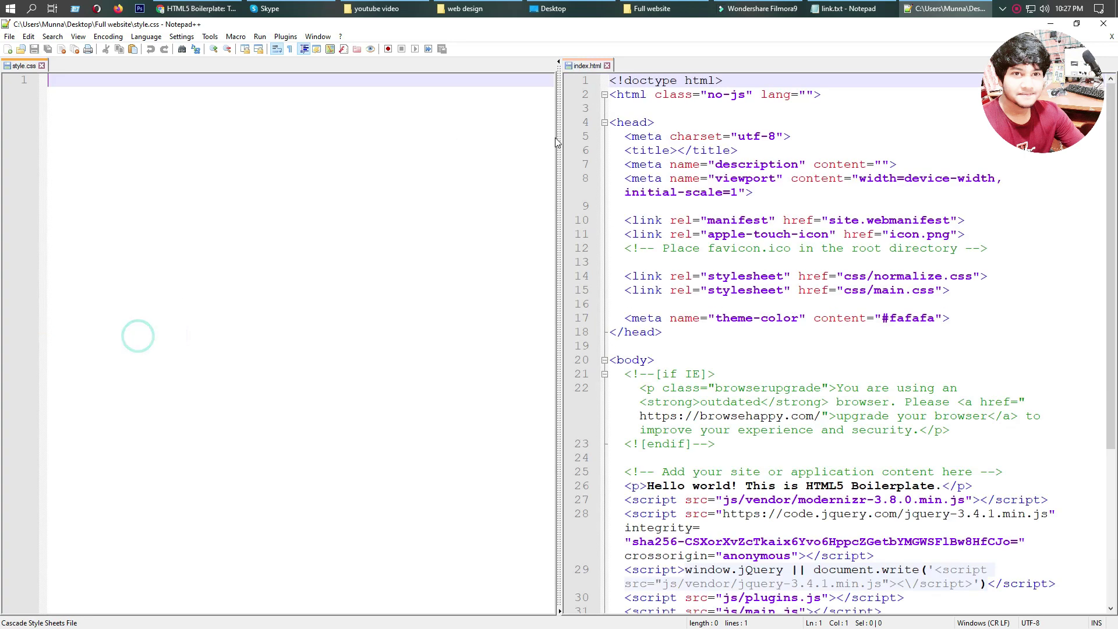
pyautogui.rightClick(596, 67)
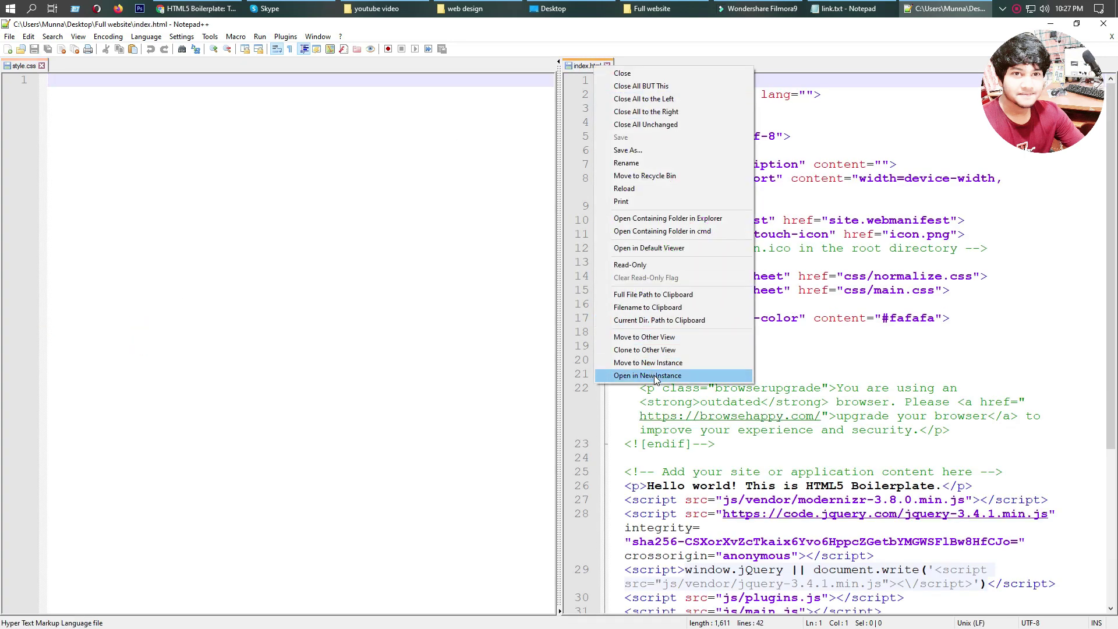
pyautogui.click(644, 337)
# Step: Show index.html and style.css side by side by moving style.css to the other view, and widen the index.html pane
pyautogui.click(21, 66)
pyautogui.moveTo(45, 64); pyautogui.dragTo(68, 66)
pyautogui.rightClick(71, 64)
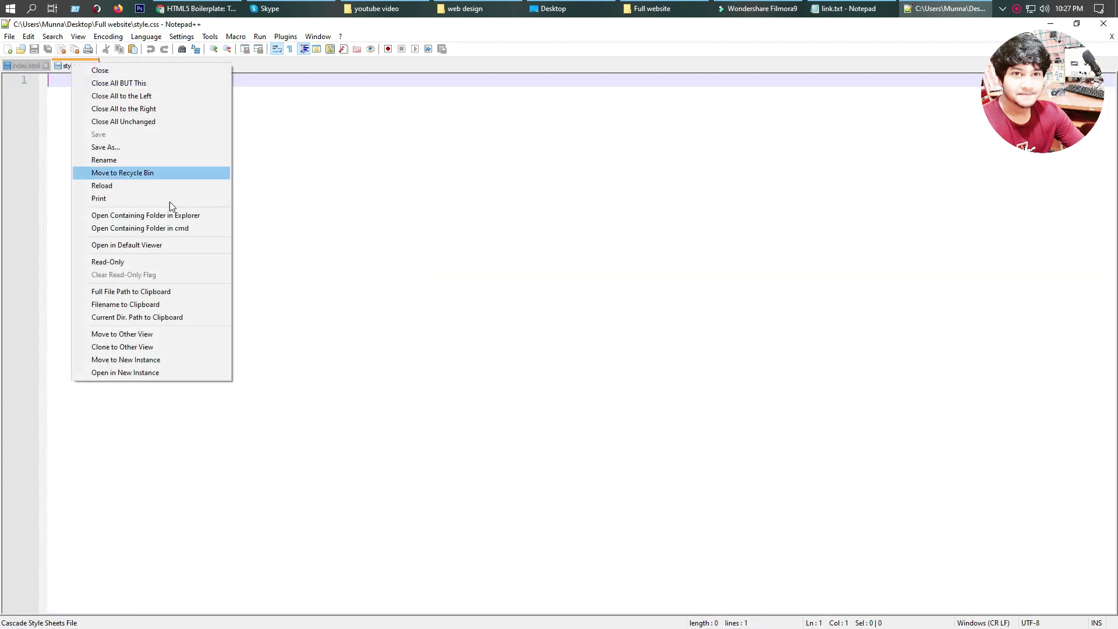
pyautogui.click(187, 334)
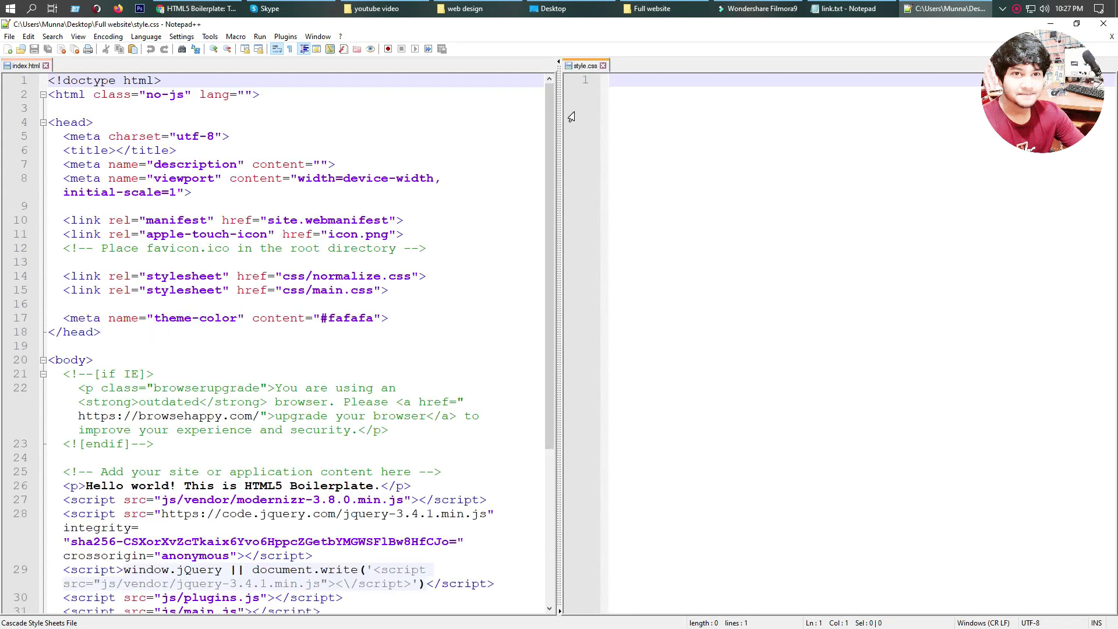
pyautogui.moveTo(558, 106); pyautogui.dragTo(798, 105)
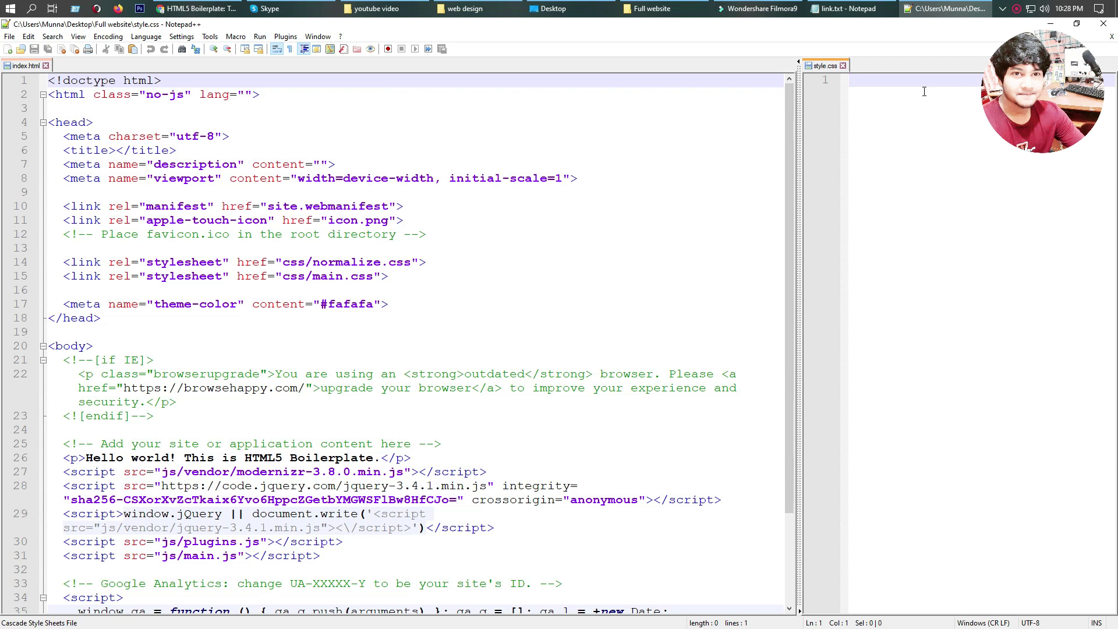
# Step: Write a universal selector (*) reset rule in style.css with margin: 0 and a padding declaration, and save the file
pyautogui.press('alt')
pyautogui.click(867, 89)
pyautogui.write('*')
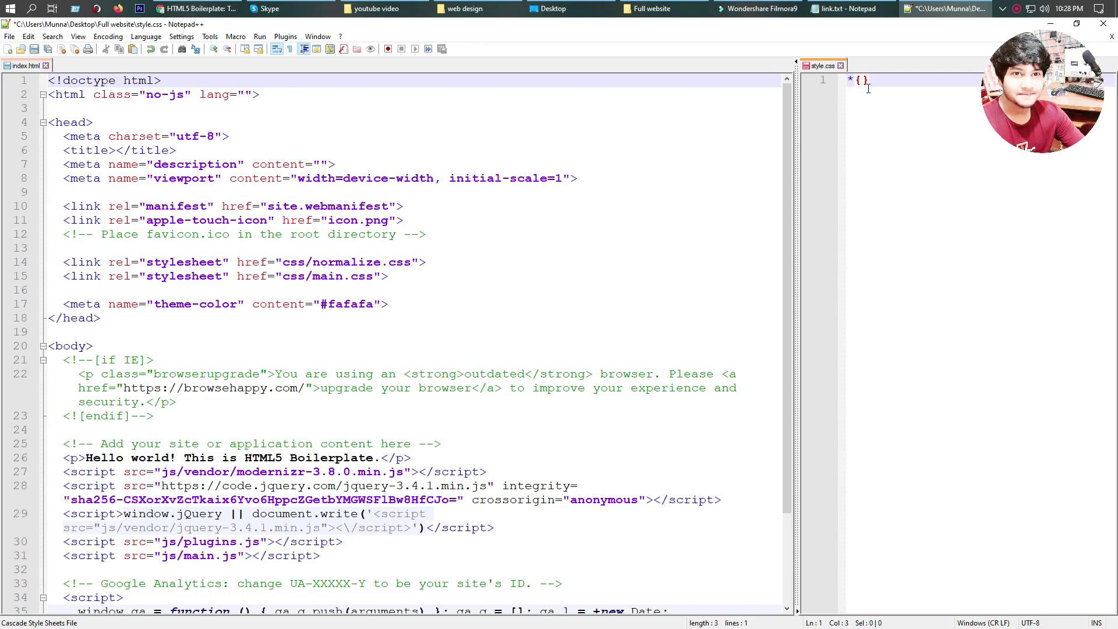
pyautogui.write('{margin: 0; pad')
pyautogui.press('BackSpace')
pyautogui.press('BackSpace')
pyautogui.press('BackSpace')
pyautogui.press('BackSpace')
pyautogui.press('BackSpace')
pyautogui.write('; padding')
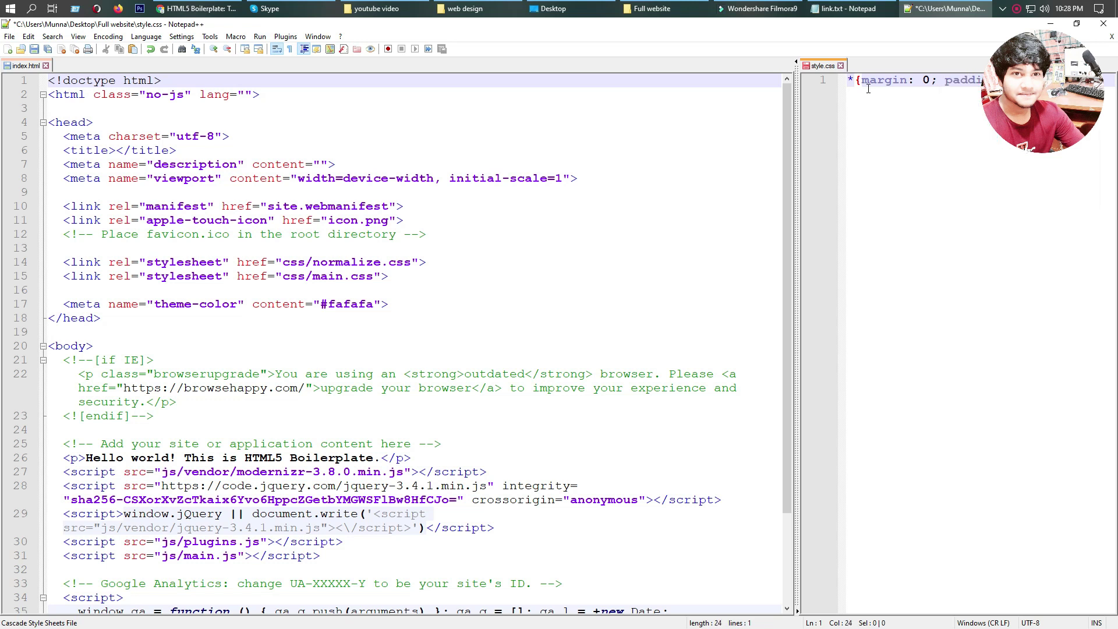
pyautogui.write(';')
pyautogui.hotkey('ctrl', 's')
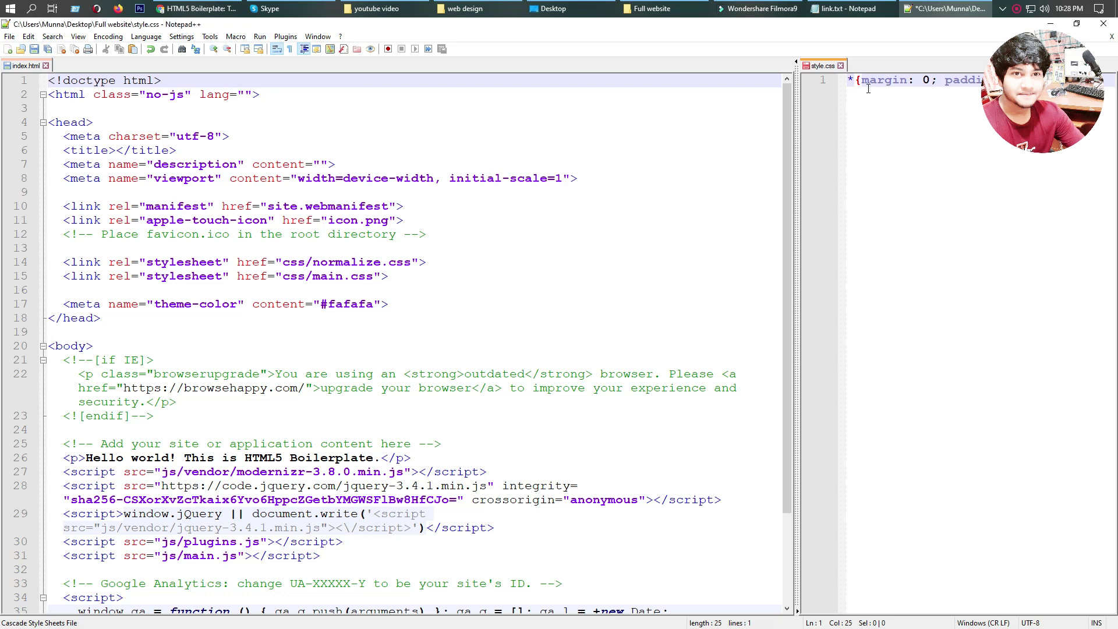
# Step: Widen the index.html pane further against style.css and enlarge the HTML code's text
pyautogui.click(303, 228)
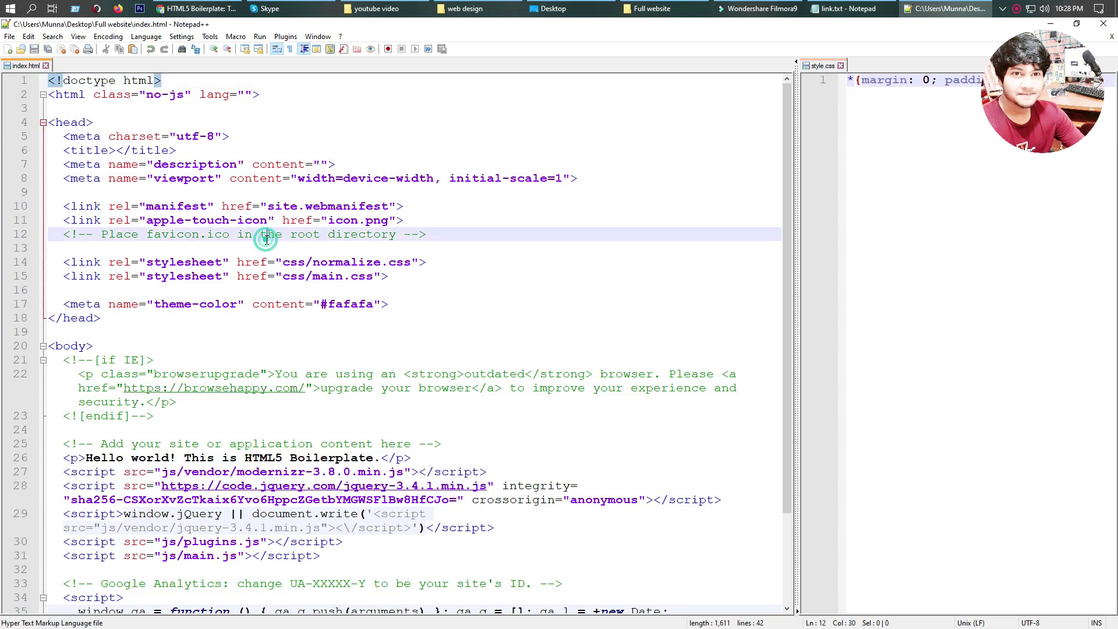
pyautogui.scroll(-3, 209, 165)
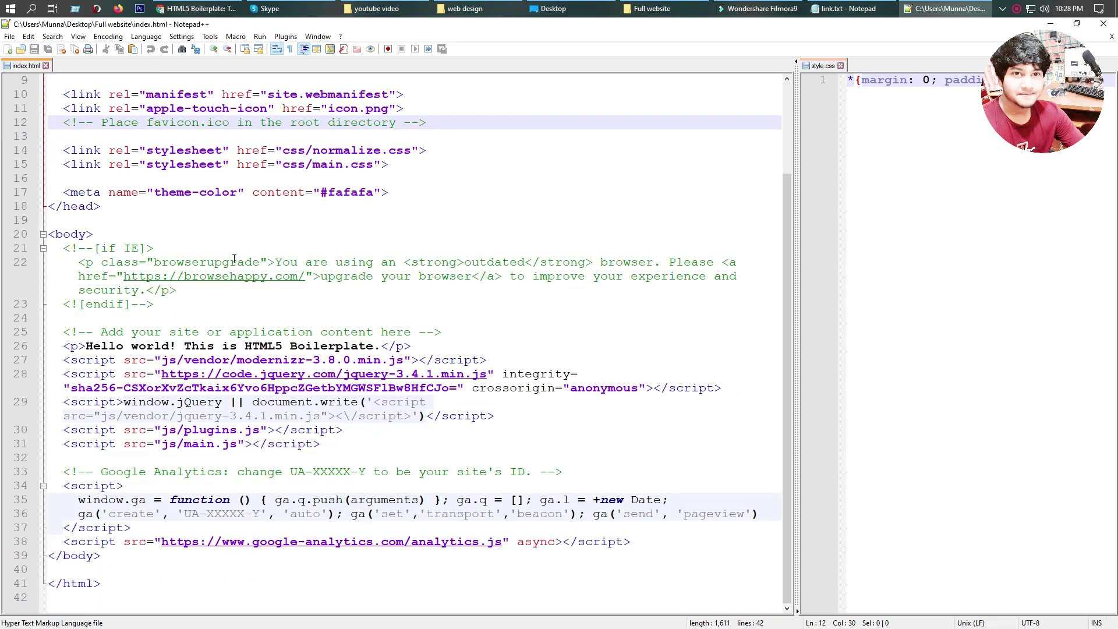
pyautogui.scroll(3, 141, 205)
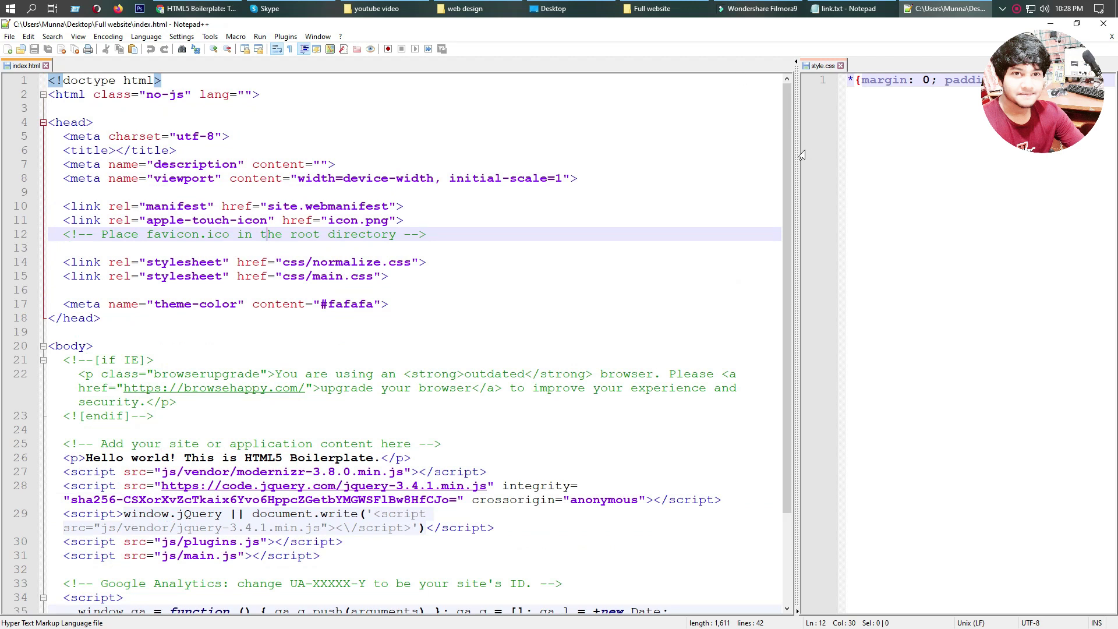
pyautogui.moveTo(797, 135); pyautogui.dragTo(913, 146)
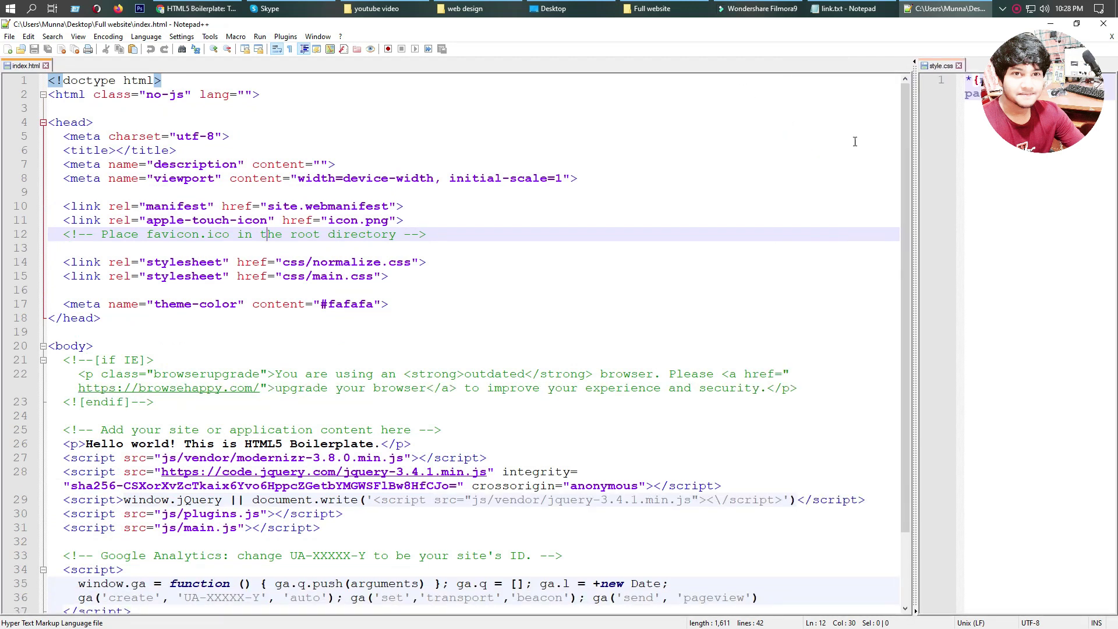
pyautogui.keyDown('ctrl'); pyautogui.scroll(3, 231, 201); pyautogui.keyUp('ctrl')
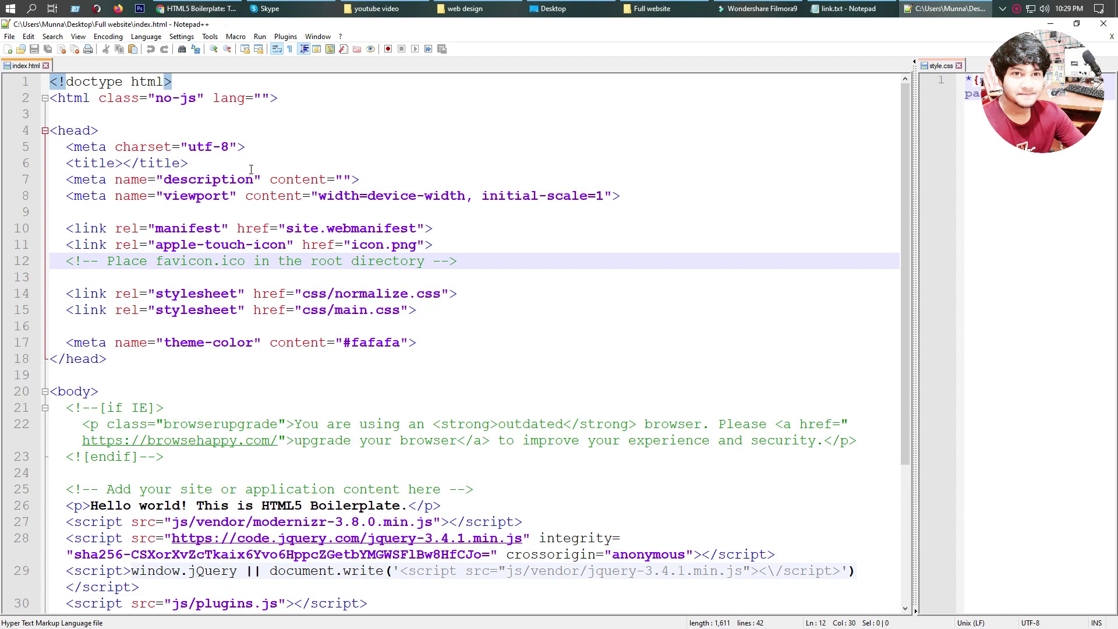
# Step: Examine the doctype declaration, the html and head structure, and the html tag's class and lang attributes in index.html
pyautogui.doubleClick(94, 82)
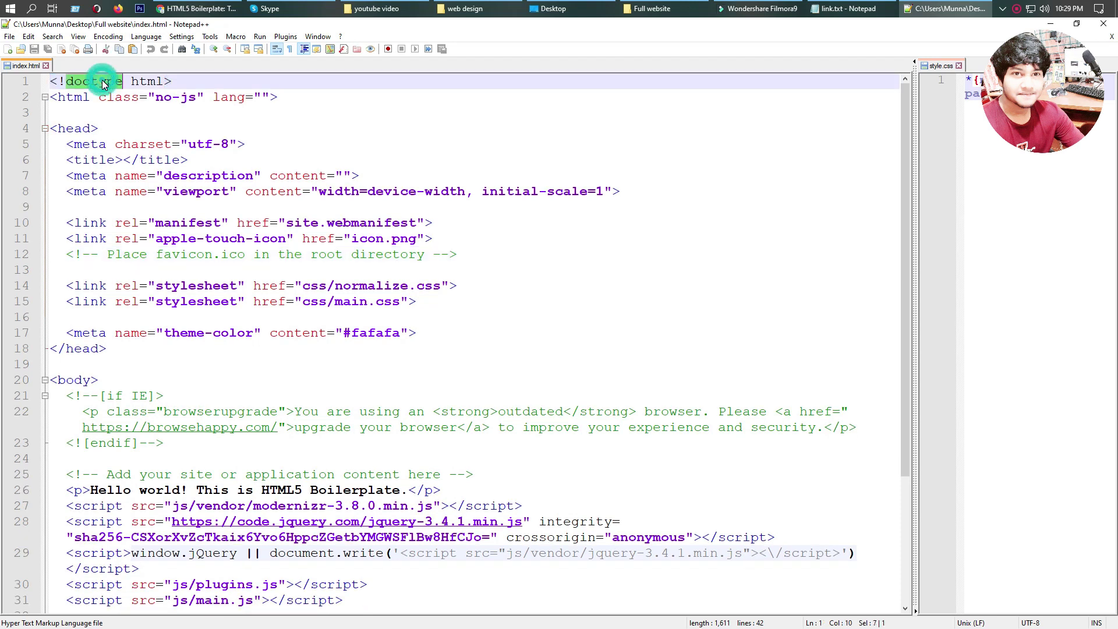
pyautogui.click(154, 81)
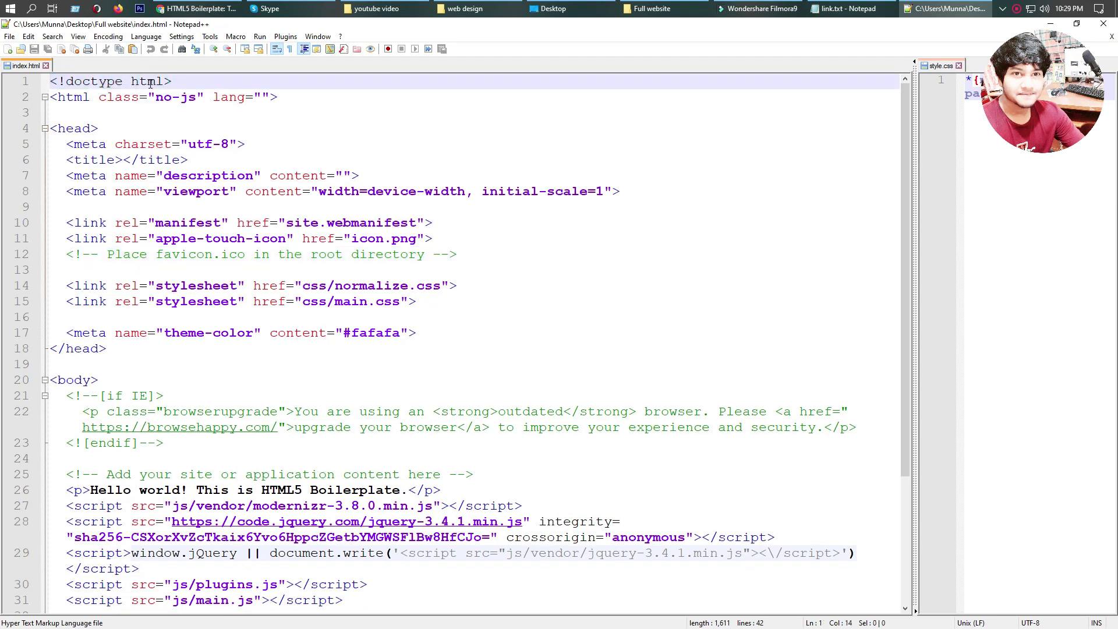
pyautogui.click(176, 85)
pyautogui.hotkey('shift', 'Home')
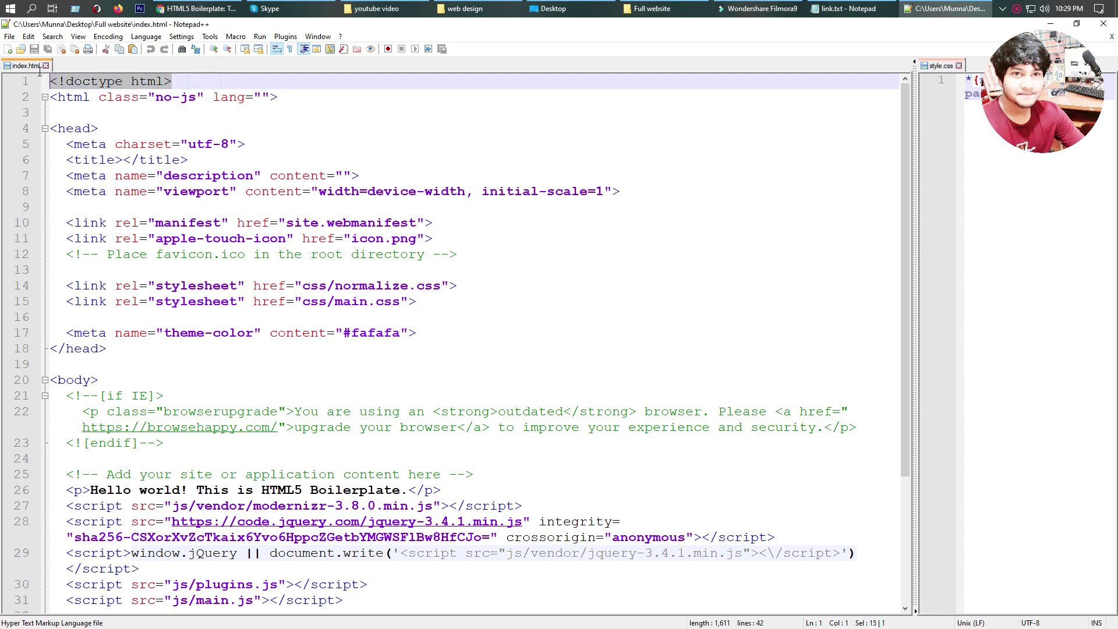
pyautogui.click(219, 140)
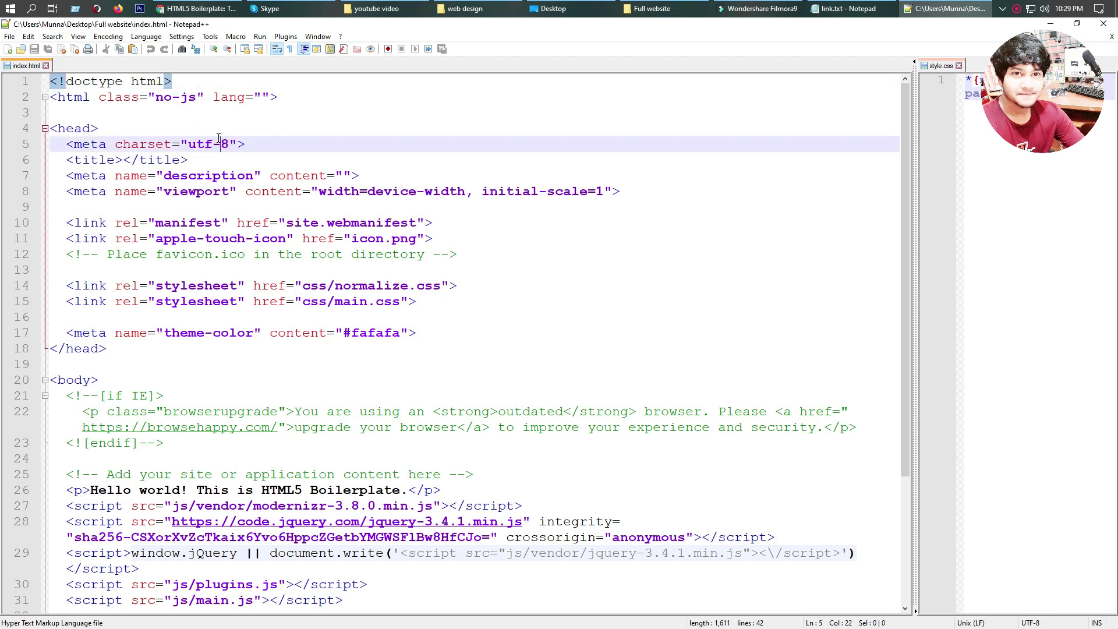
pyautogui.click(55, 97)
pyautogui.moveTo(55, 99); pyautogui.dragTo(336, 389)
pyautogui.click(342, 374)
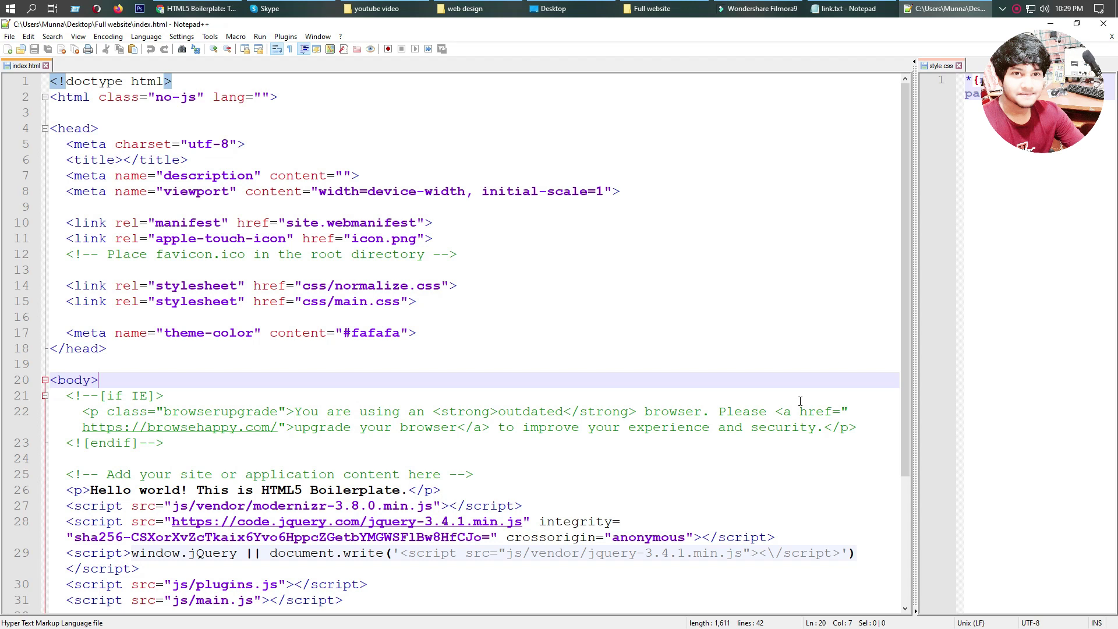
pyautogui.click(95, 128)
pyautogui.click(94, 96)
pyautogui.click(132, 97)
pyautogui.moveTo(163, 93); pyautogui.dragTo(193, 93)
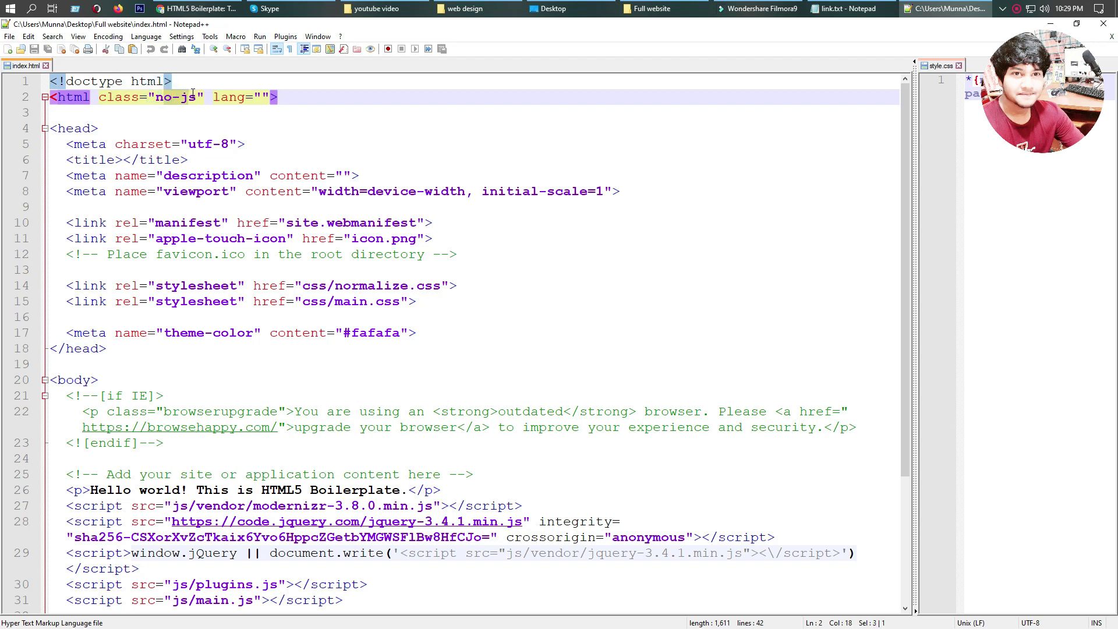
pyautogui.click(271, 94)
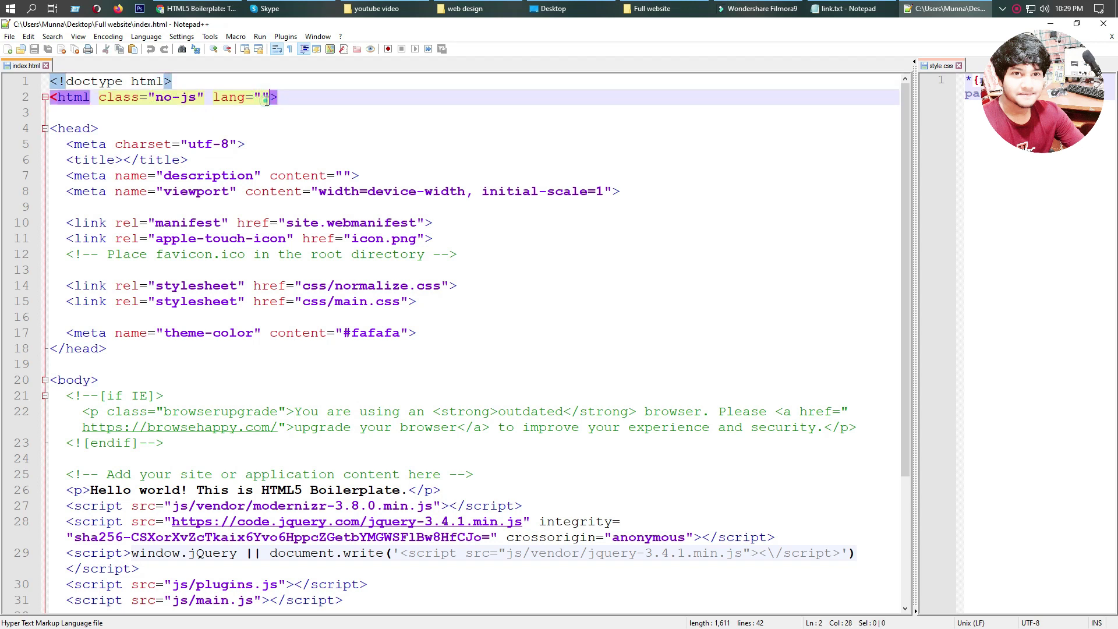